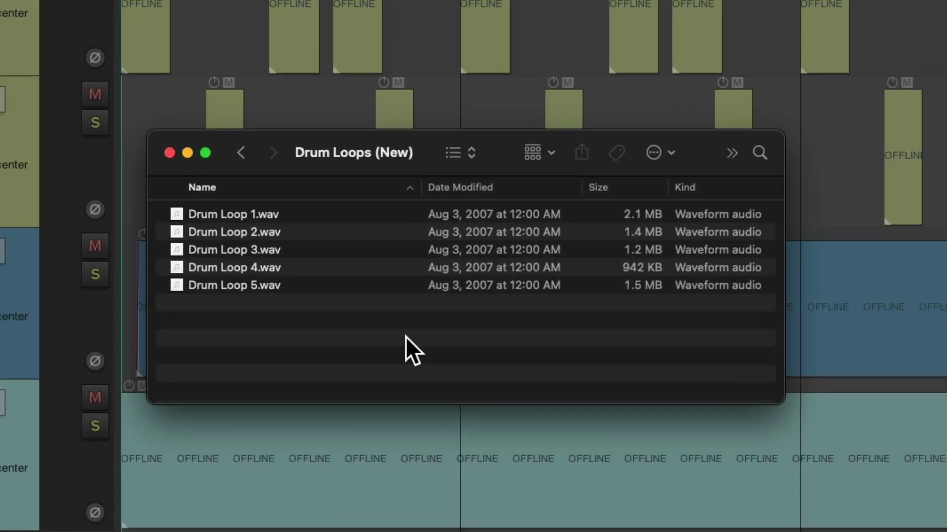
Drag Drum Loop 1.wav from Finder below the Keys track to create a fifth track.
left_click_drag(310, 214, 0, 531)
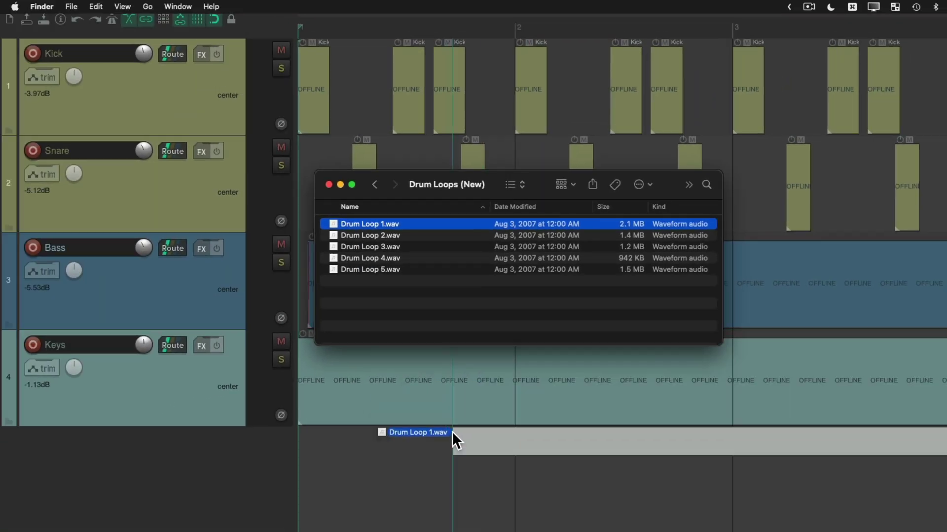
left_click_drag(149, 471, 227, 466)
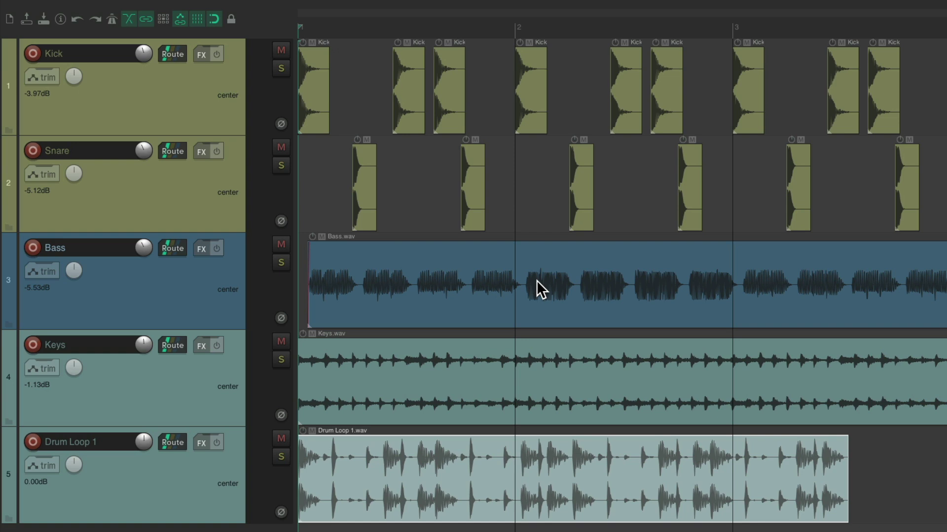
Undo the added Drum Loop 1 track and show the Media Explorer from the View menu.
key("super+z")
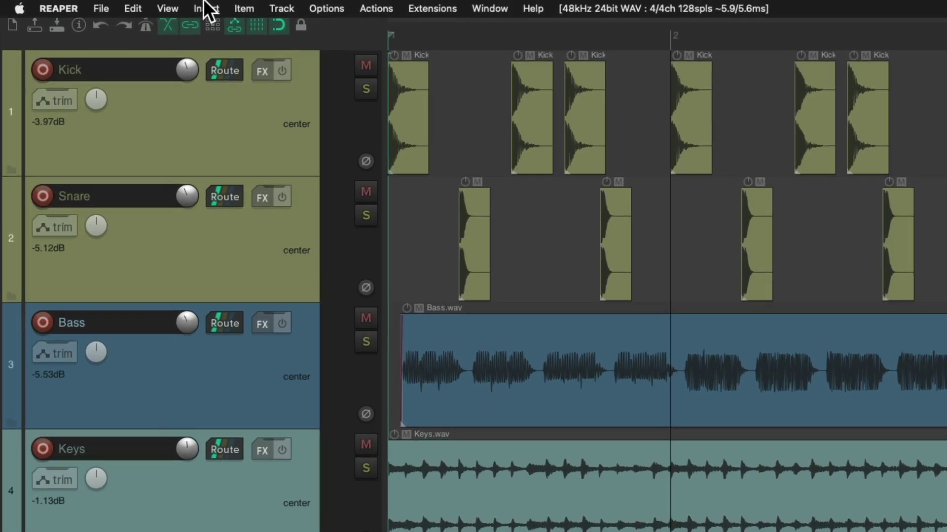
left_click(171, 8)
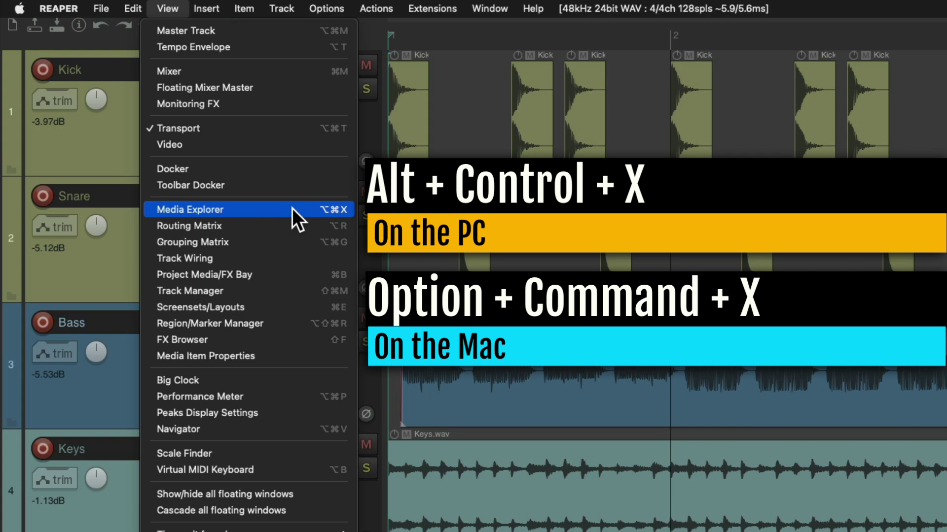
left_click(292, 209)
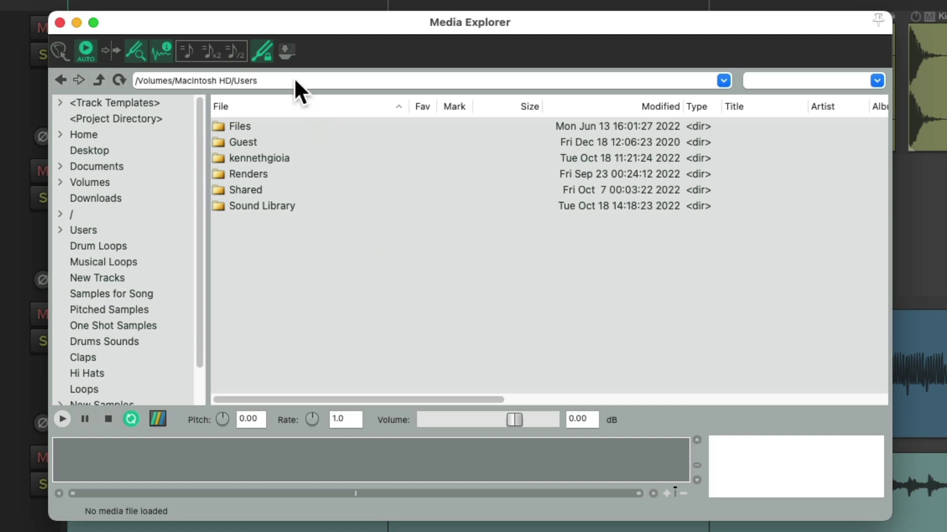
left_click(286, 51)
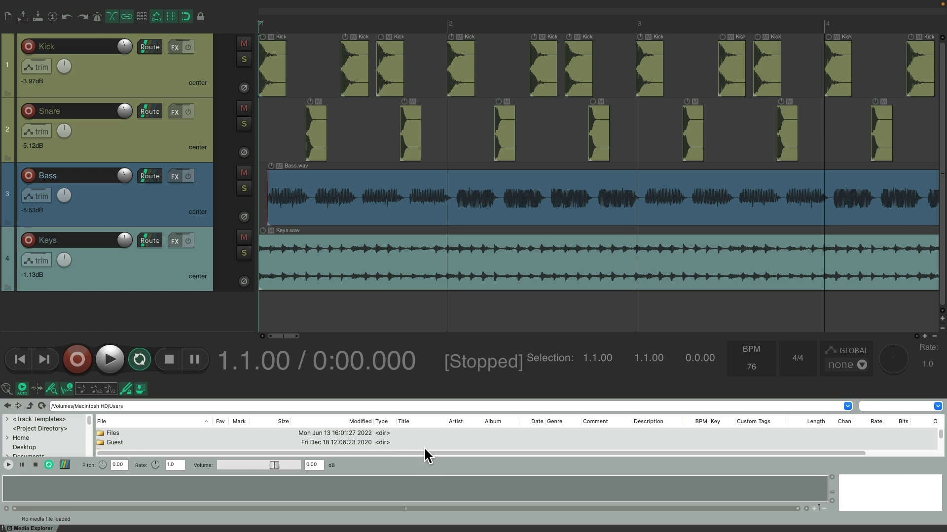
left_click_drag(30, 528, 468, 192)
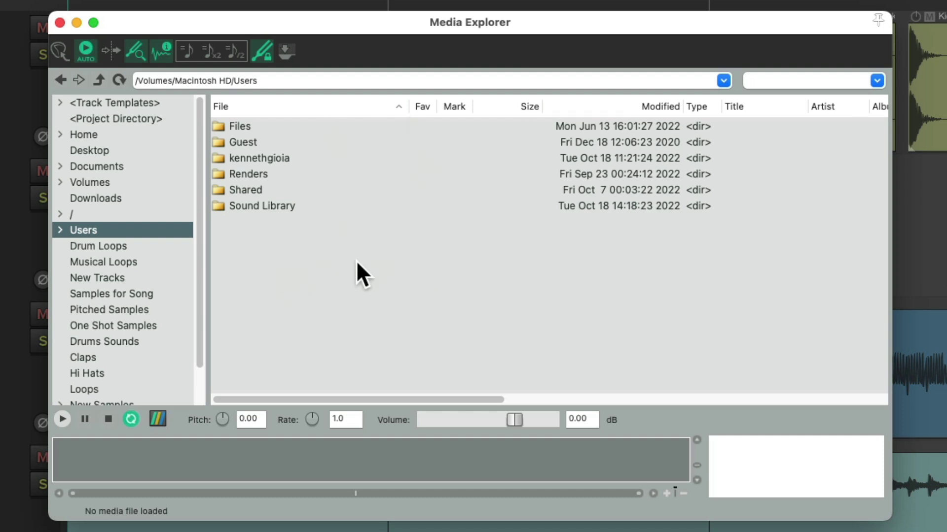
left_click(154, 118)
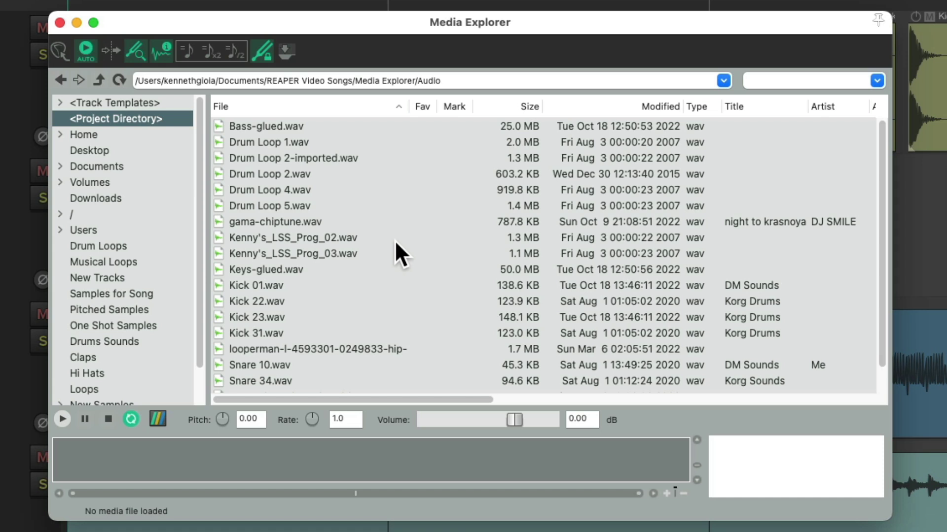
left_click(167, 229)
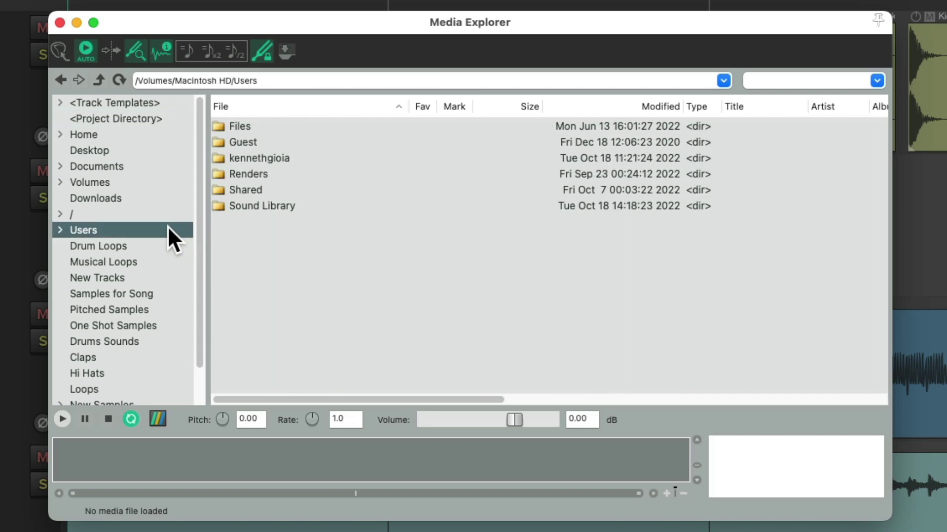
left_click(362, 206)
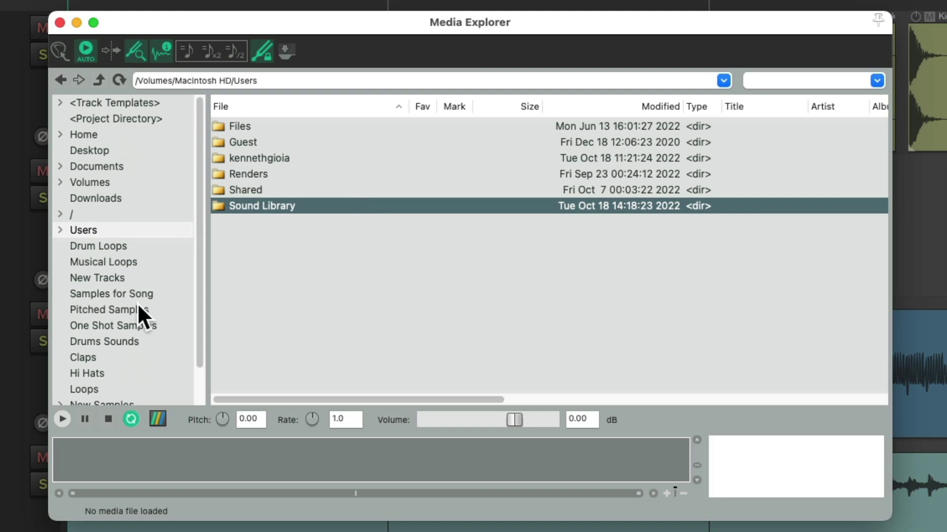
Add Sound Library to the Media Explorer shortcut list and browse its subfolders.
right_click(318, 206)
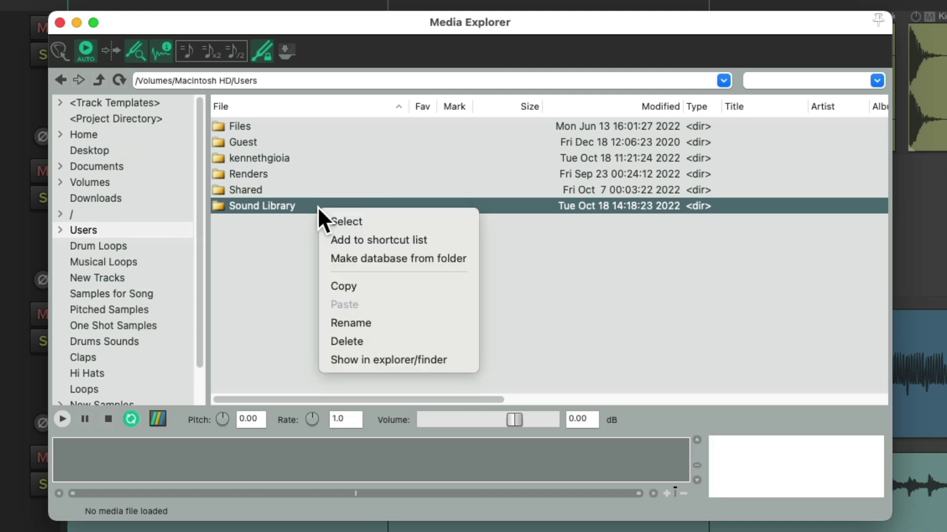
left_click(332, 239)
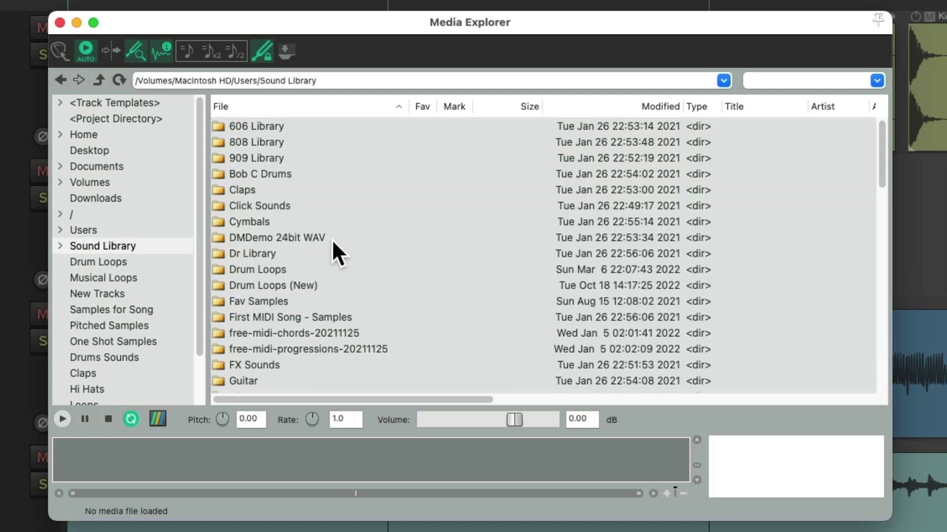
left_click(161, 247)
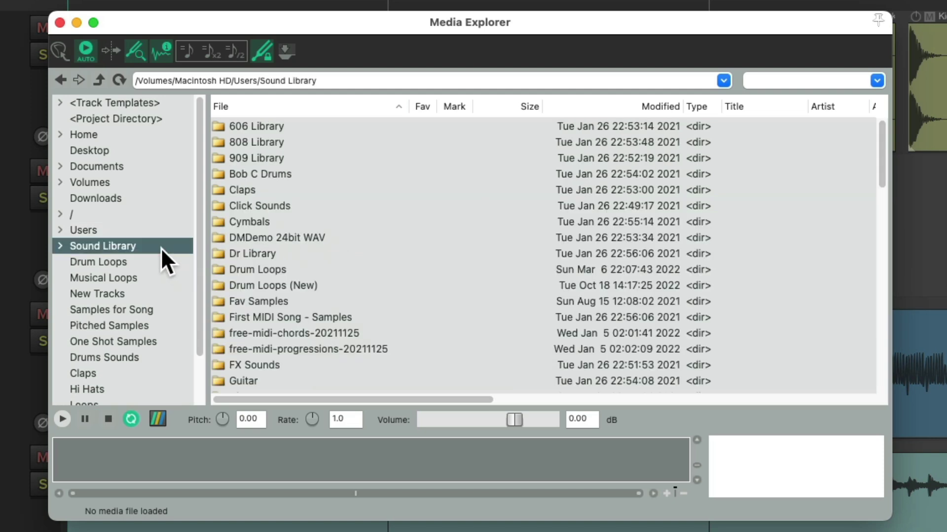
scroll(390, 181, "down", 10)
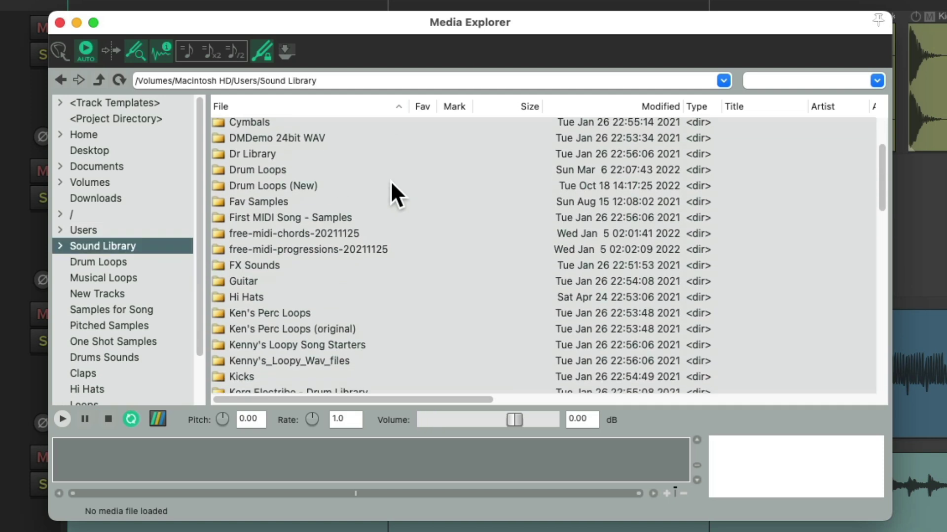
scroll(392, 184, "up", 10)
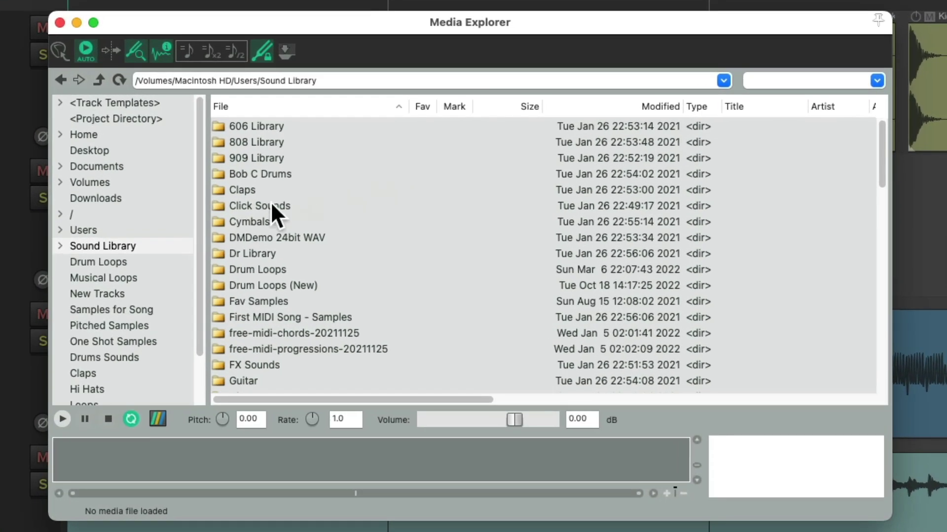
left_click(155, 242)
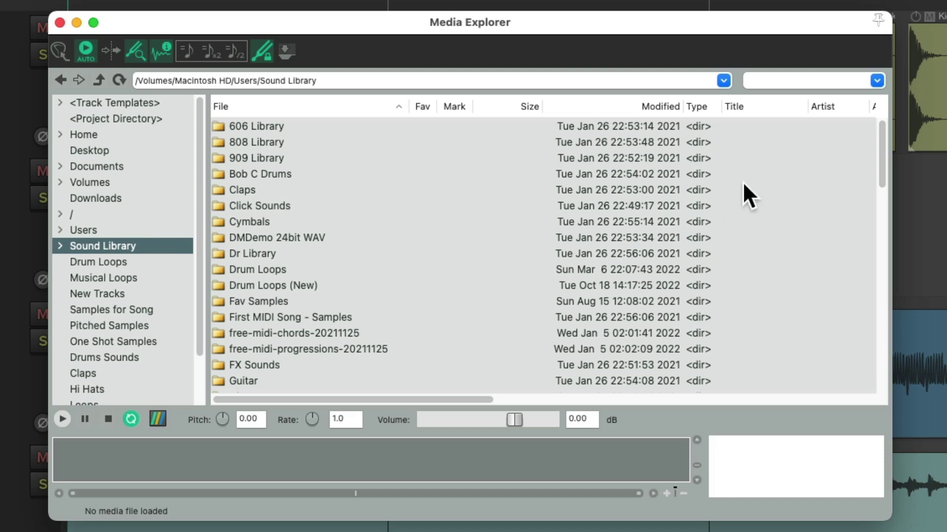
left_click(789, 79)
type("kick")
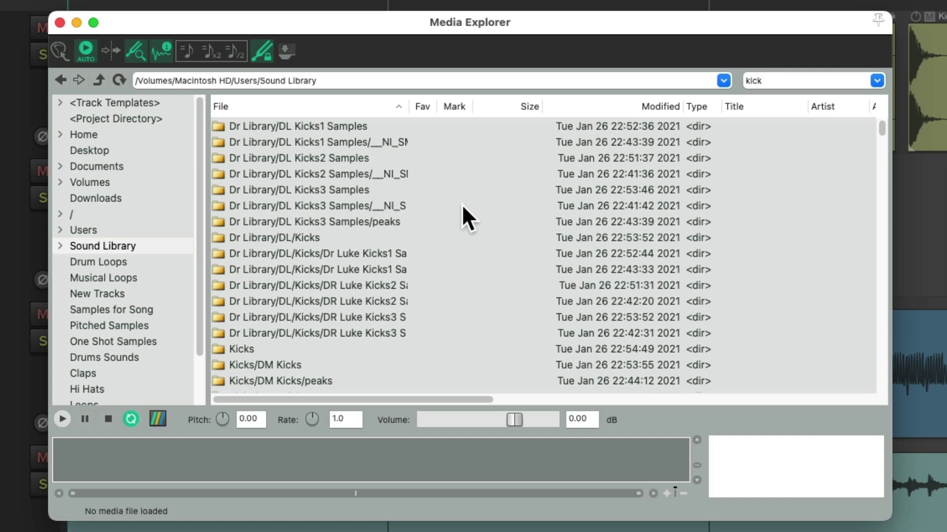
scroll(350, 232, "down", 10)
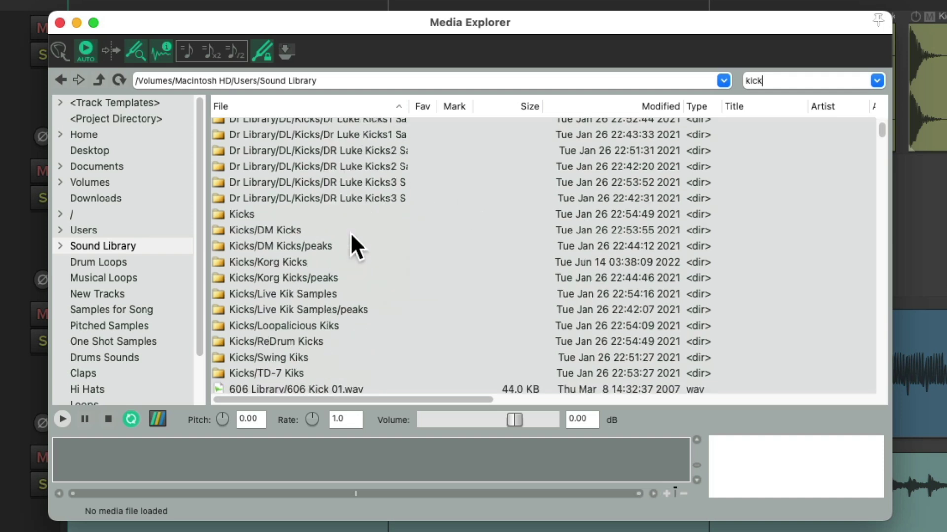
scroll(350, 232, "down", 1)
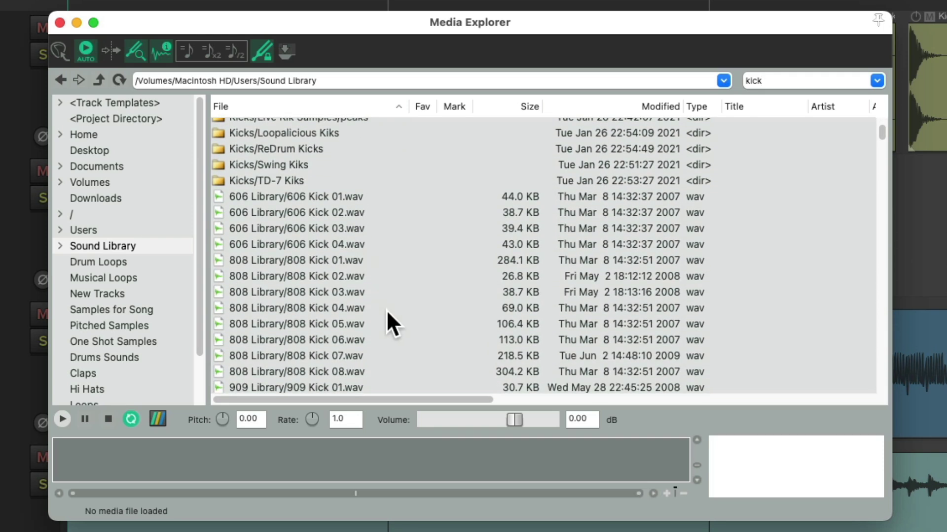
double_click(786, 78)
type("snare")
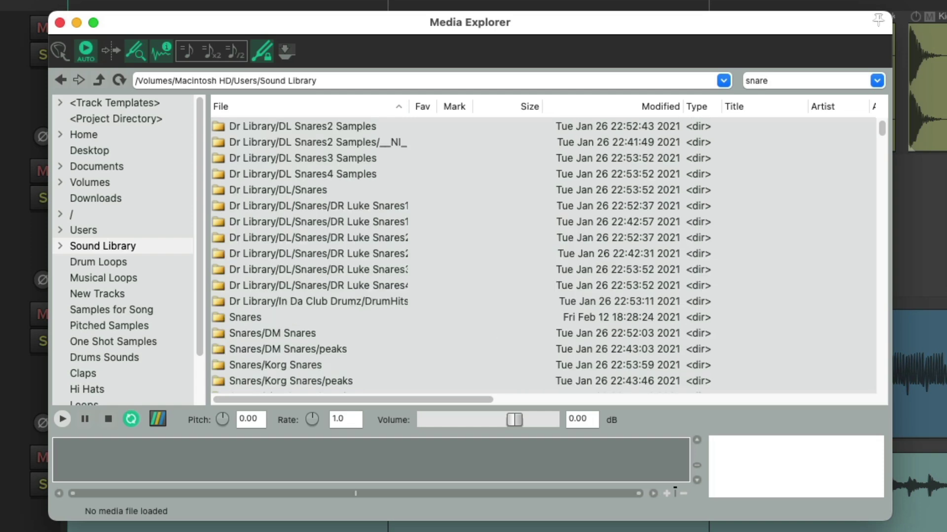
scroll(398, 187, "down", 8)
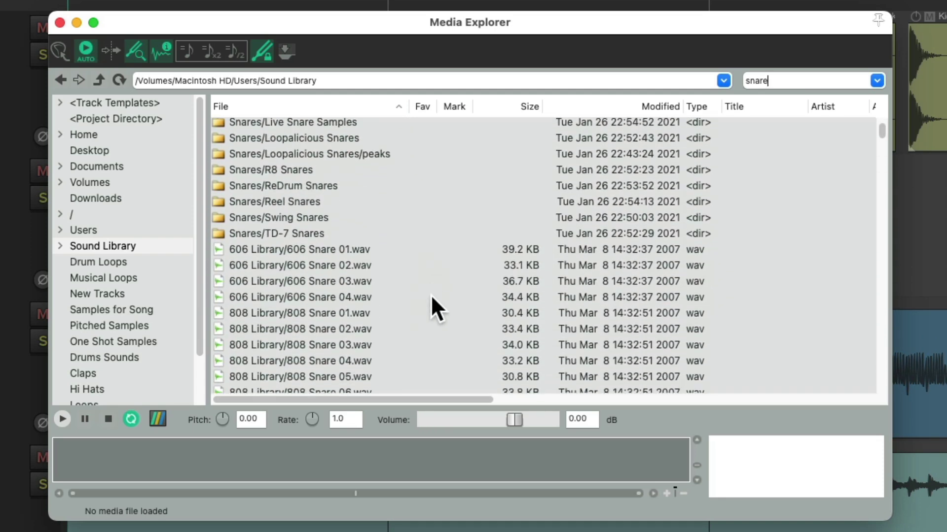
key("BackSpace")
key("BackSpace")
key("BackSpace")
key("BackSpace")
key("BackSpace")
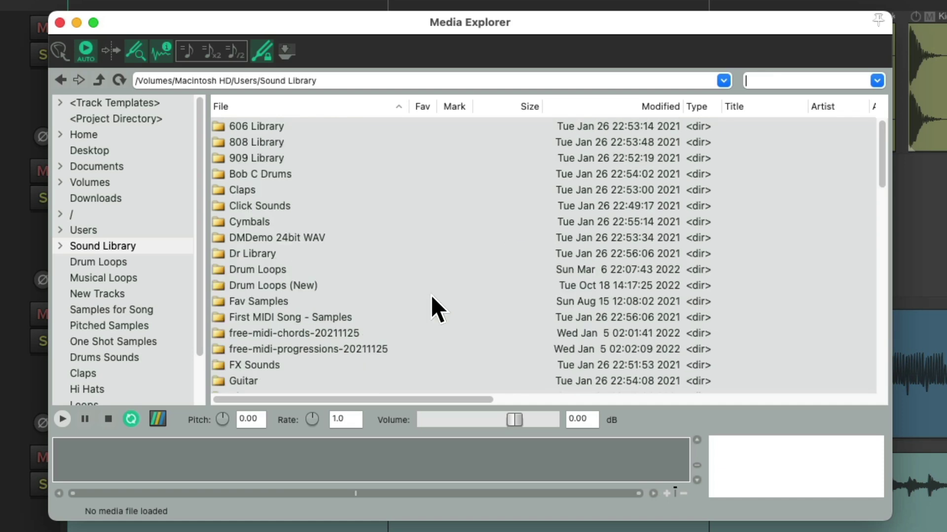
left_click(144, 247)
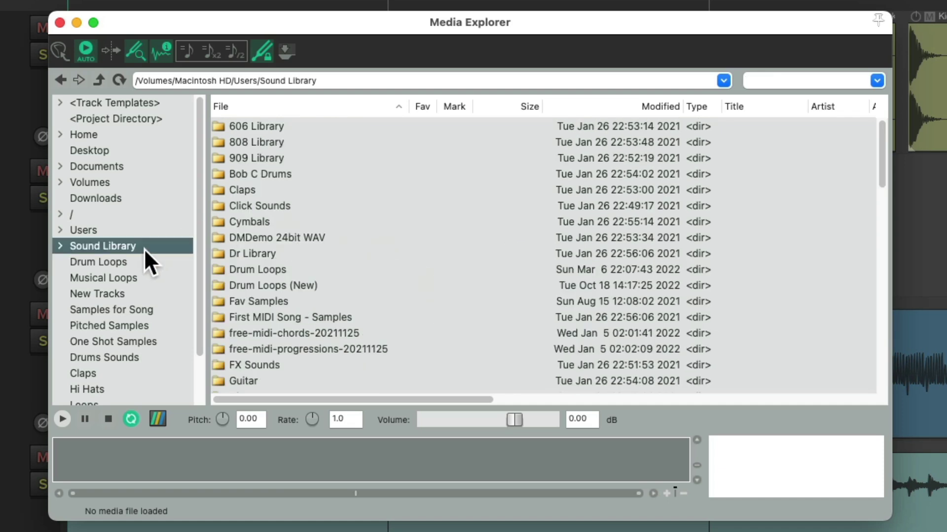
scroll(391, 234, "down", 4)
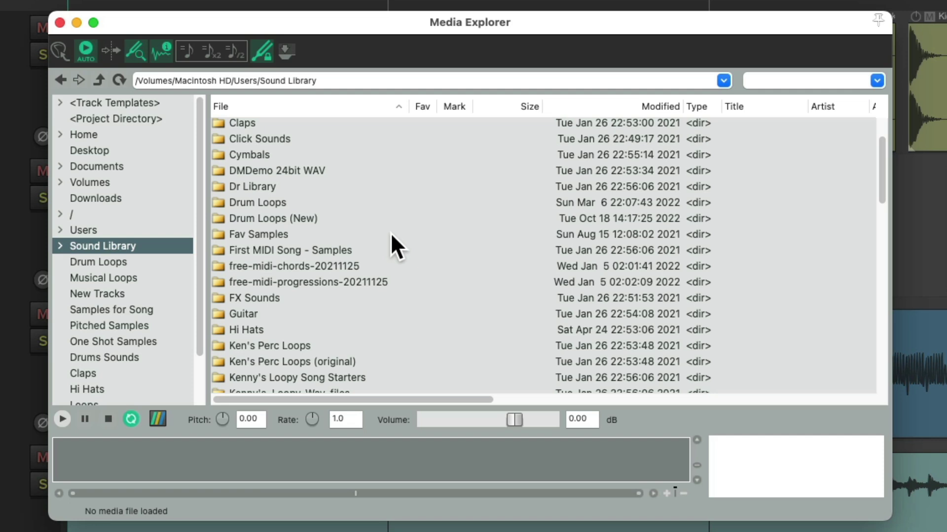
scroll(392, 235, "down", 7)
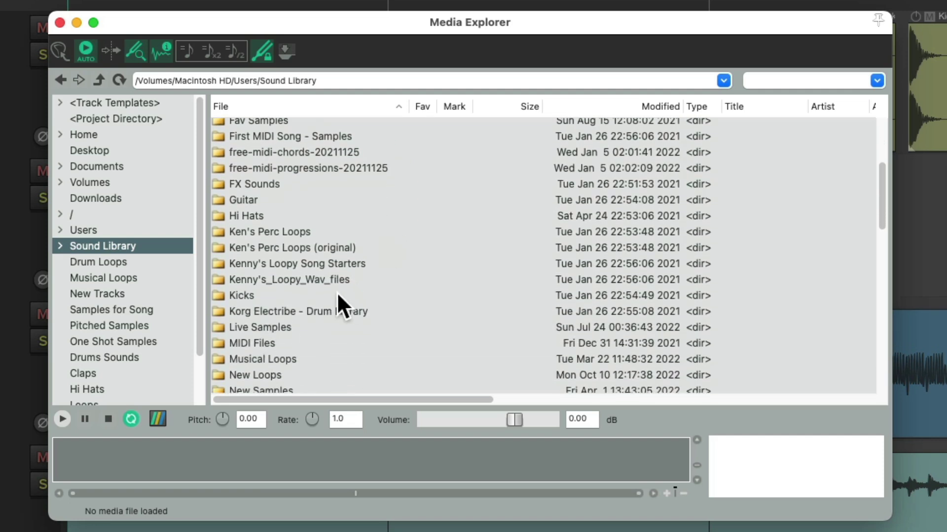
left_click(302, 295)
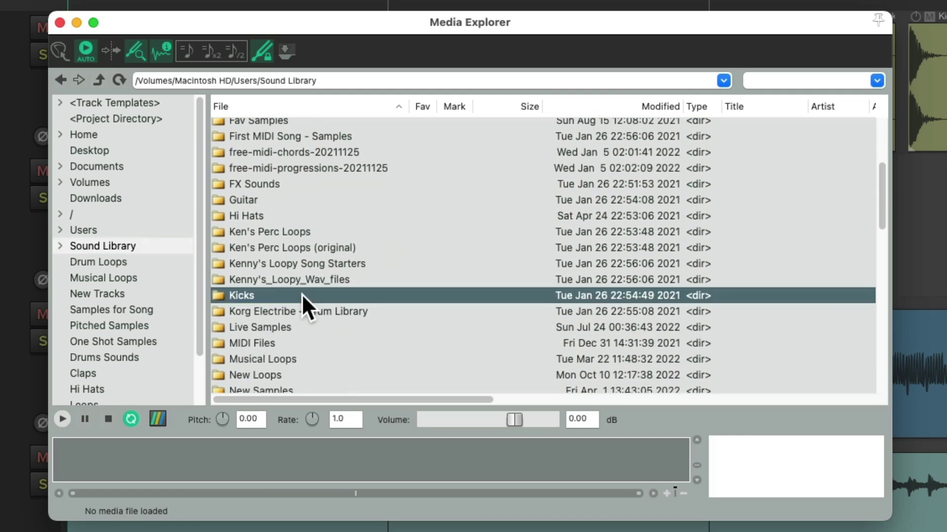
double_click(302, 295)
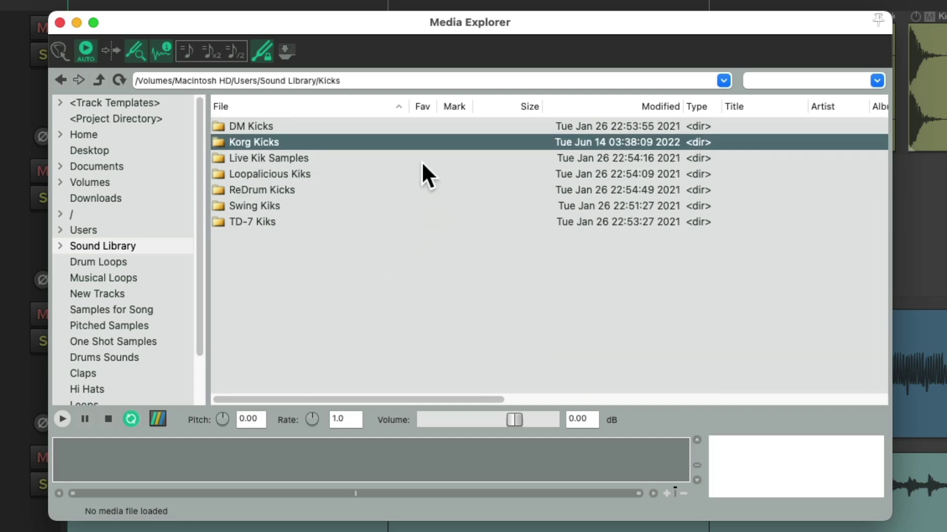
double_click(323, 127)
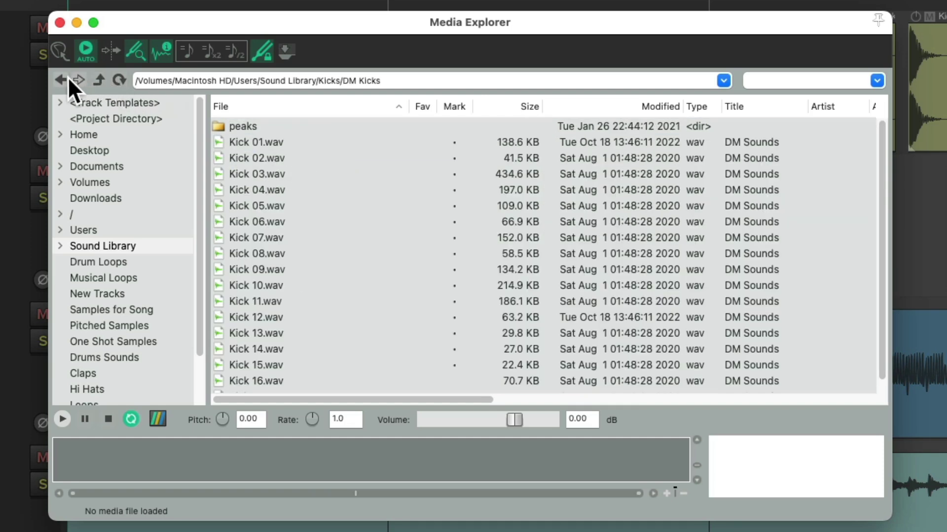
left_click(72, 79)
double_click(317, 144)
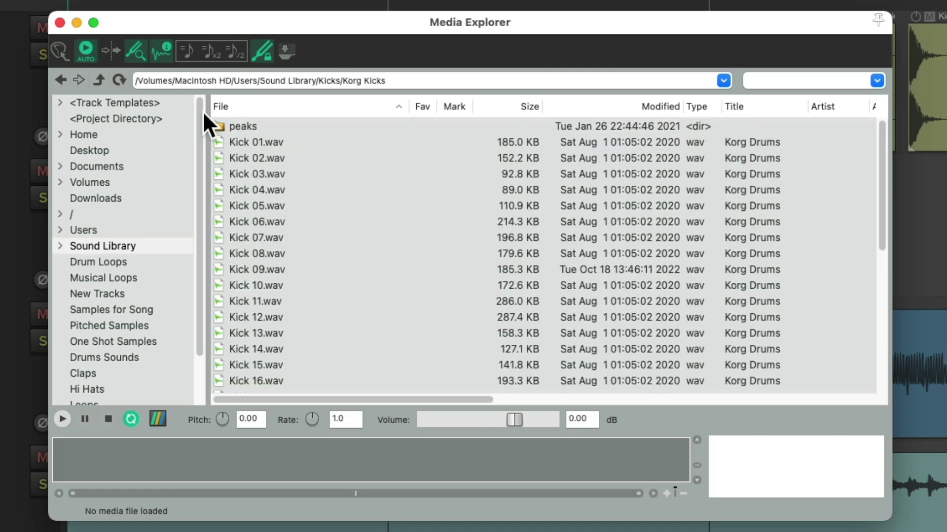
left_click(60, 80)
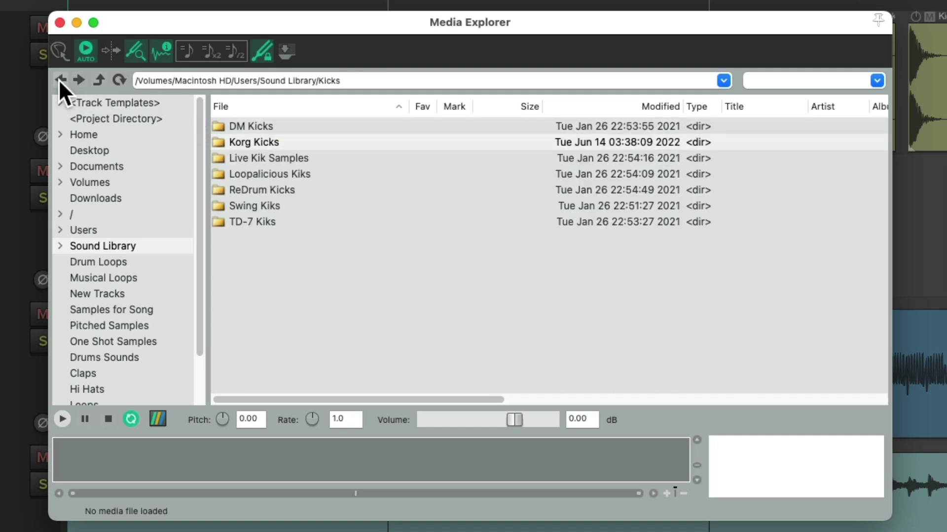
left_click(61, 81)
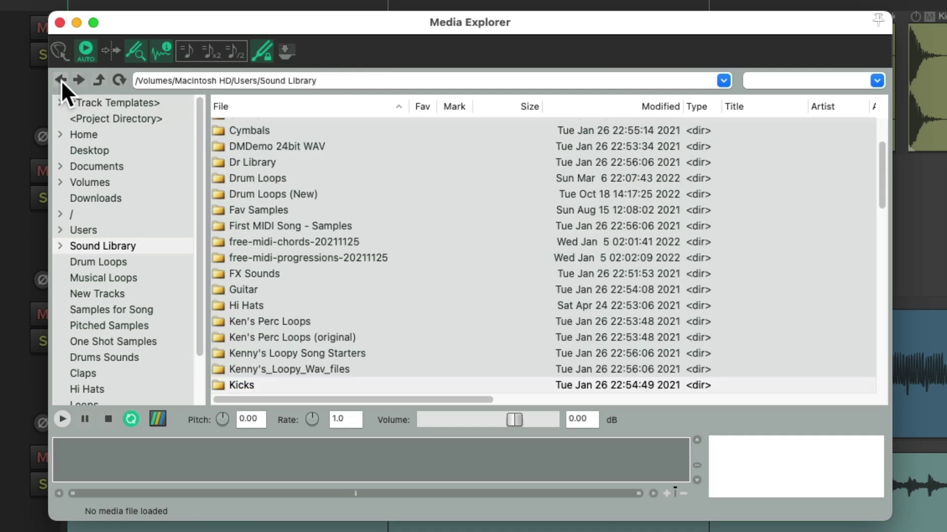
scroll(458, 297, "down", 3)
left_click(328, 333)
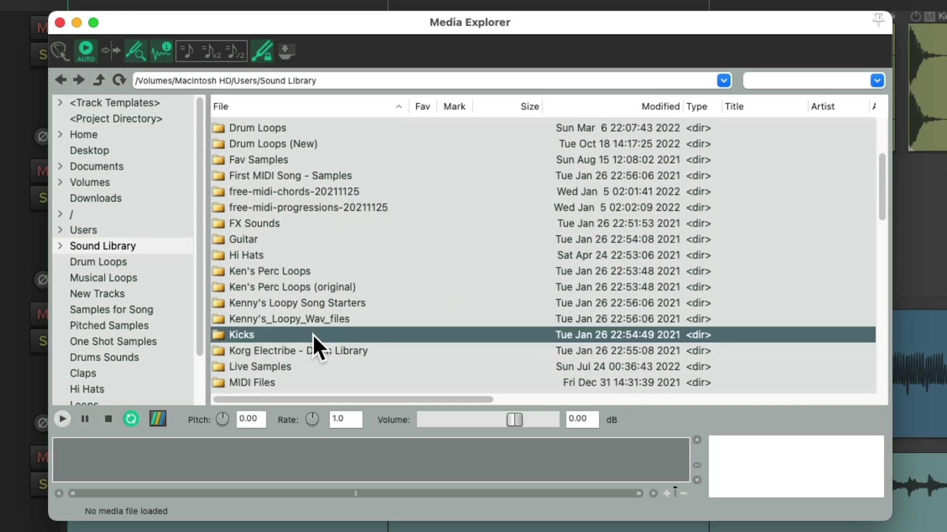
Make a Kicks database from the Kicks folder, review its samples, then return to Sound Library.
right_click(313, 336)
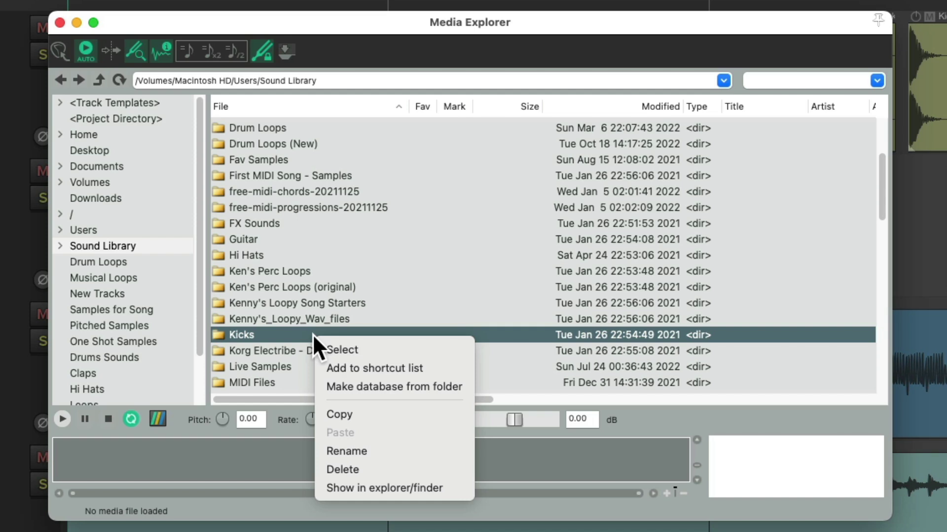
left_click(321, 386)
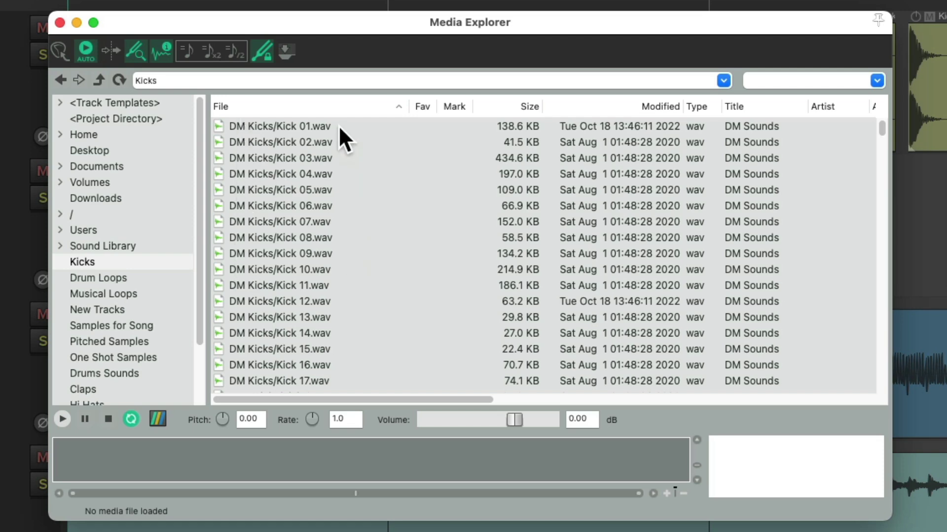
scroll(347, 239, "down", 15)
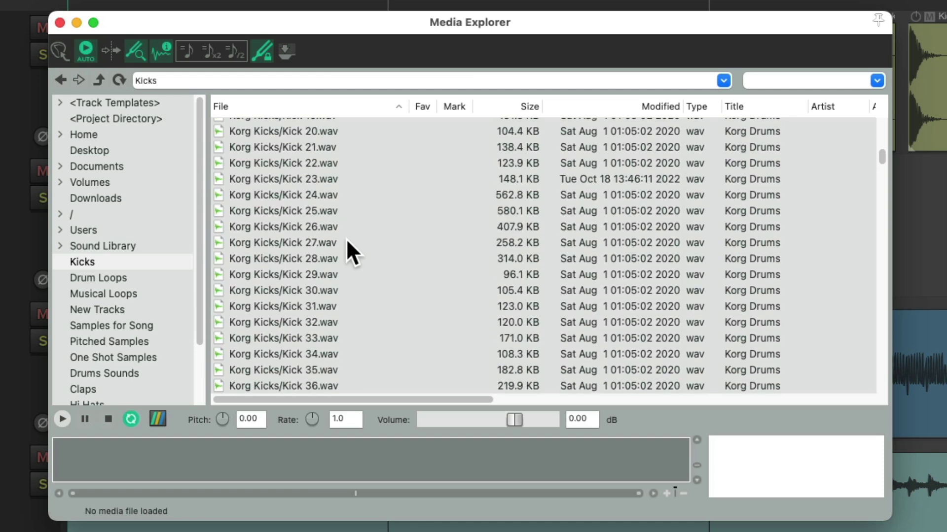
scroll(346, 238, "down", 10)
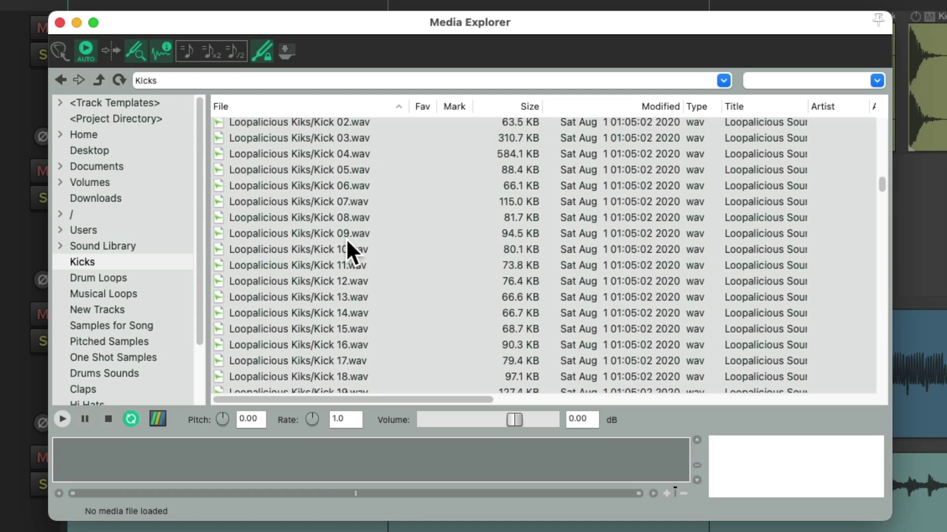
scroll(405, 268, "down", 8)
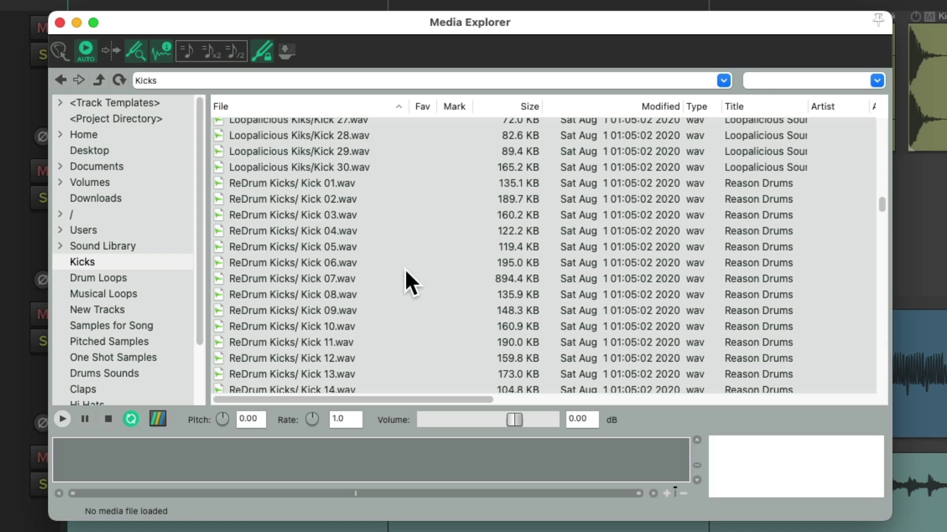
left_click(176, 246)
scroll(383, 268, "down", 5)
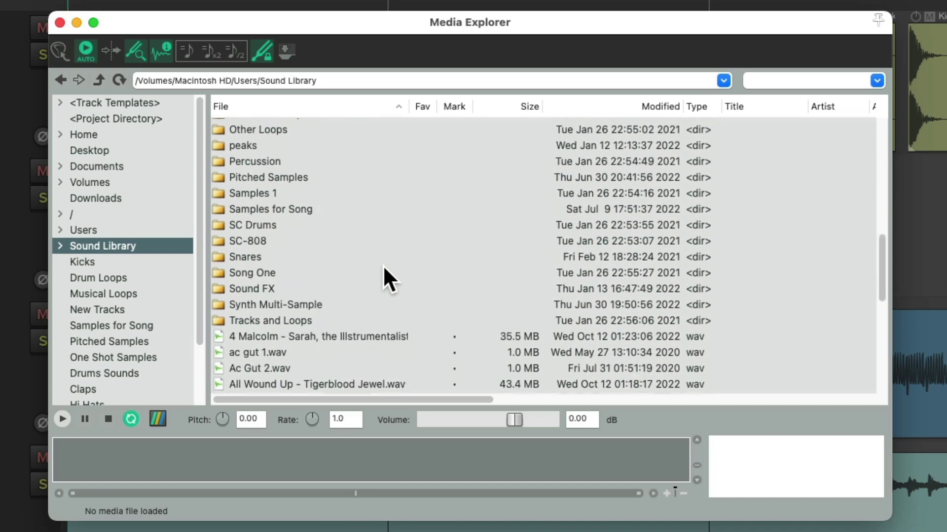
Look inside the Snares folder, then go back to the Sound Library listing.
left_click(294, 246)
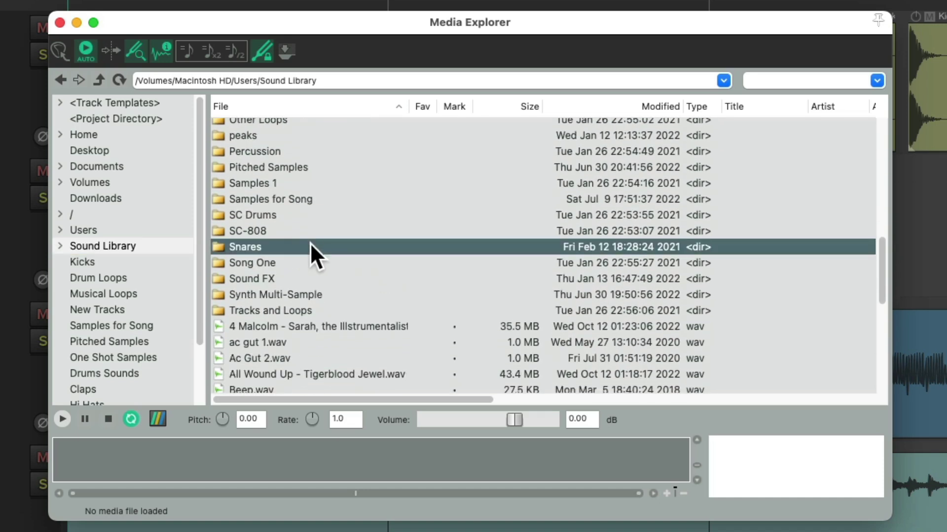
double_click(306, 244)
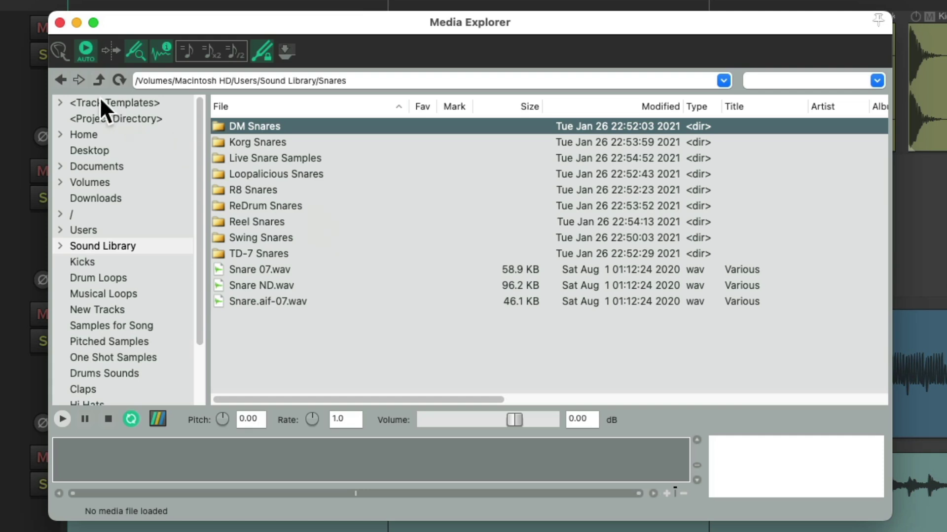
left_click(61, 79)
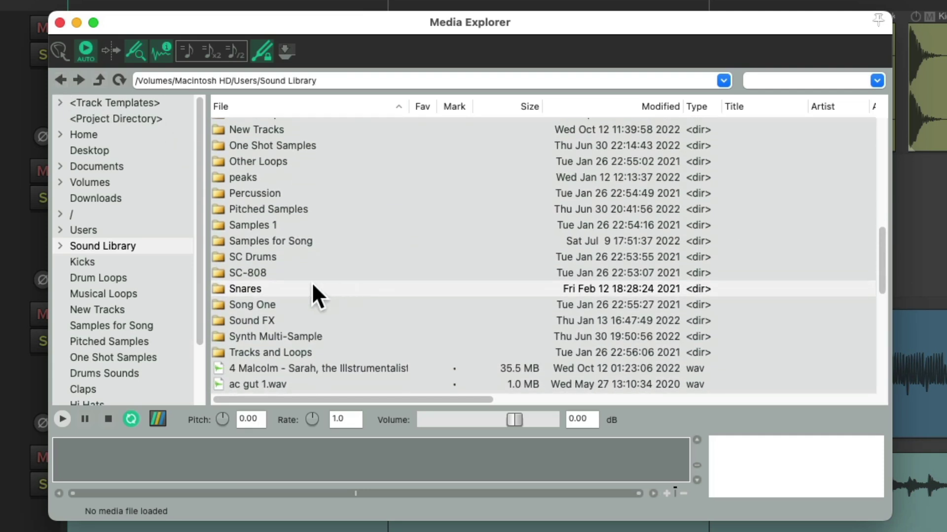
Make a Snares database from the Snares folder and scroll through its DM and Korg snares.
right_click(312, 286)
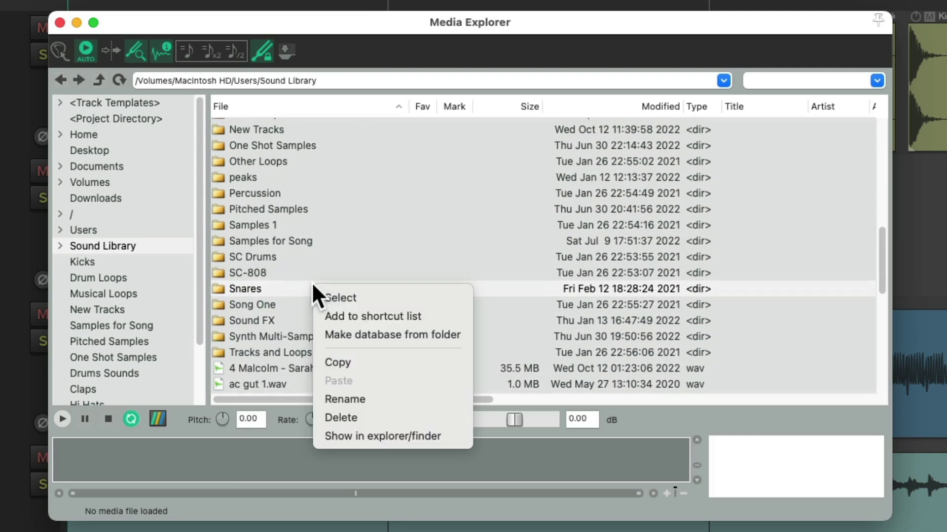
left_click(322, 334)
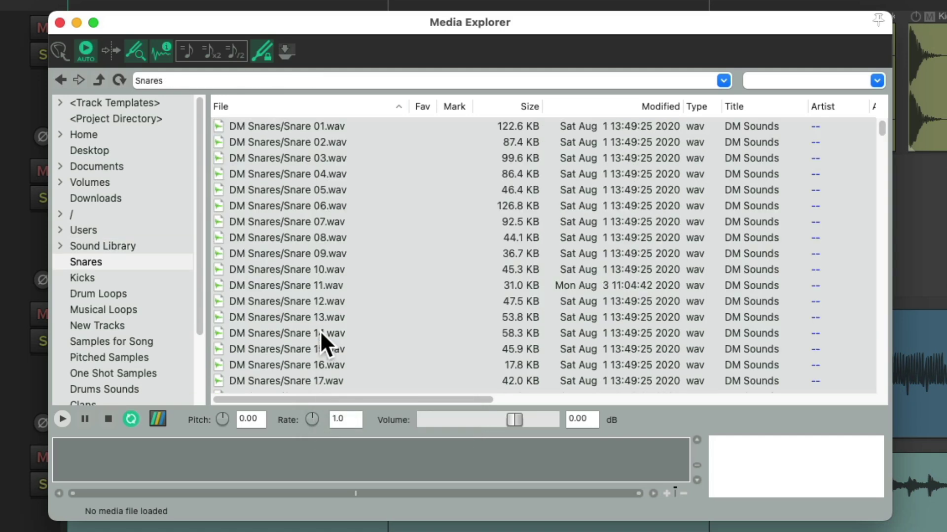
scroll(377, 291, "down", 5)
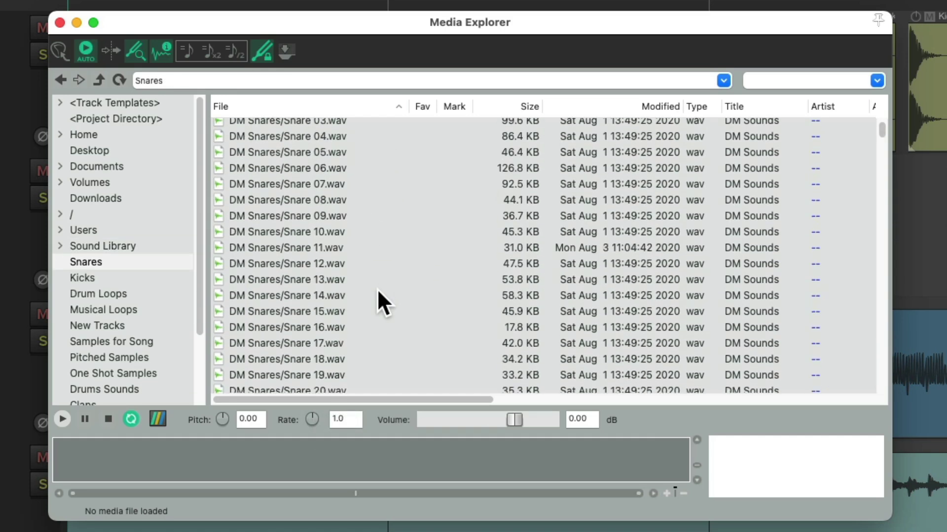
scroll(378, 291, "down", 3)
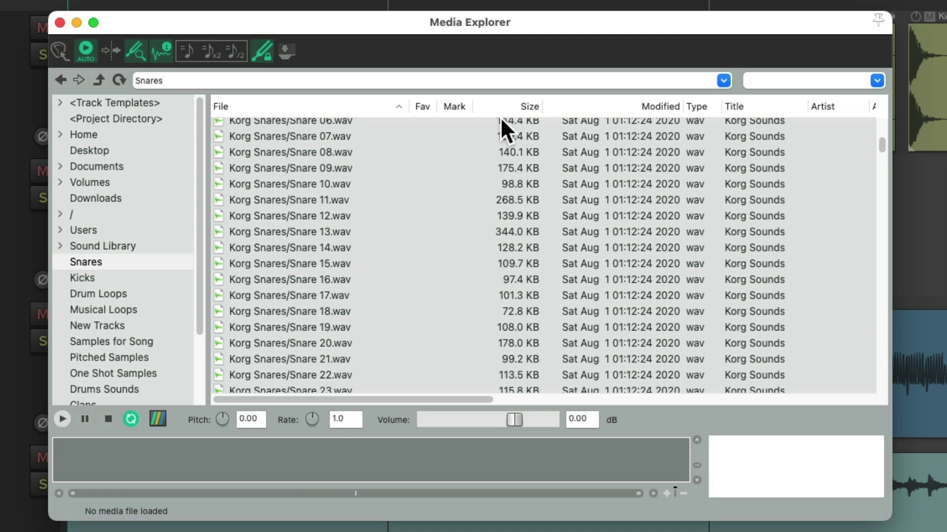
scroll(377, 244, "up", 8)
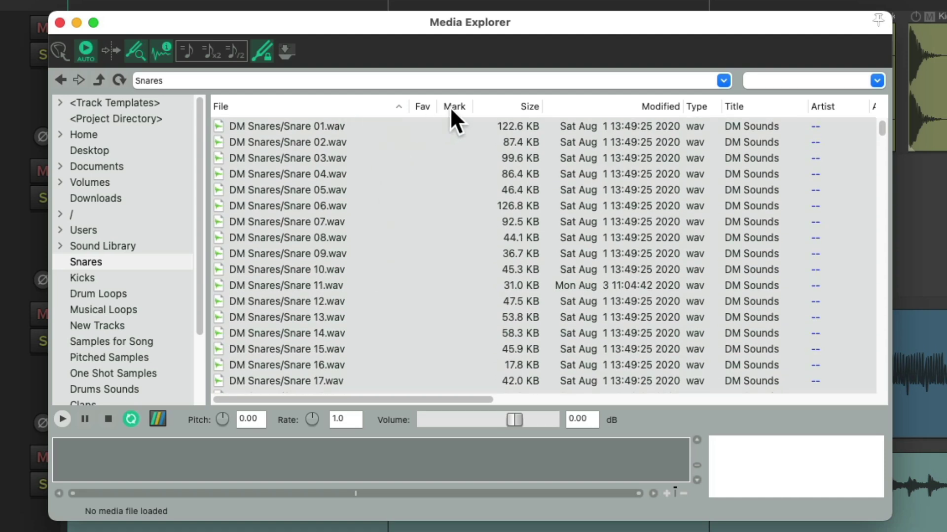
scroll(603, 179, "right", 15)
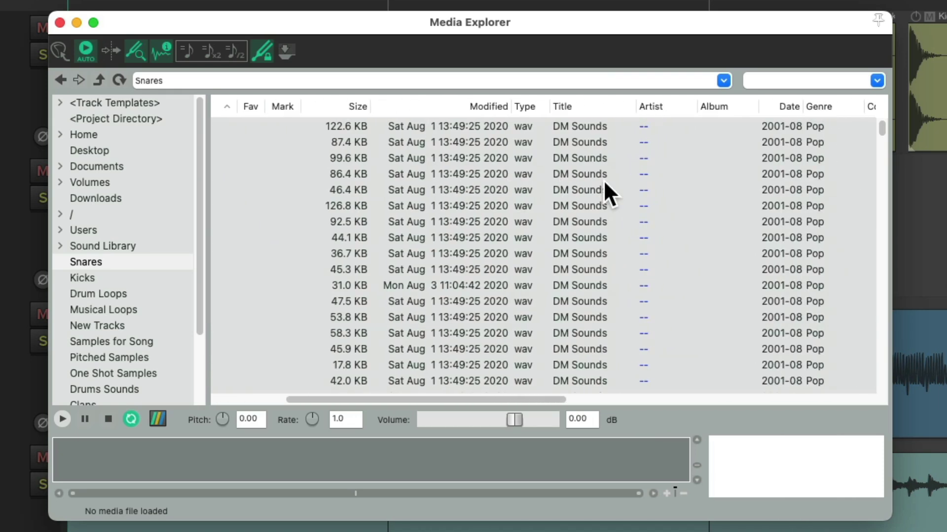
scroll(602, 180, "right", 15)
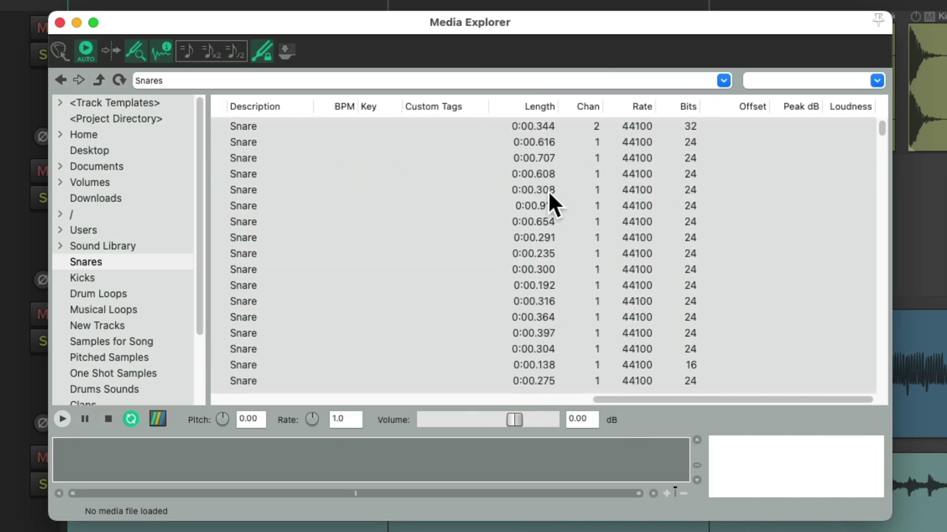
scroll(548, 190, "left", 20)
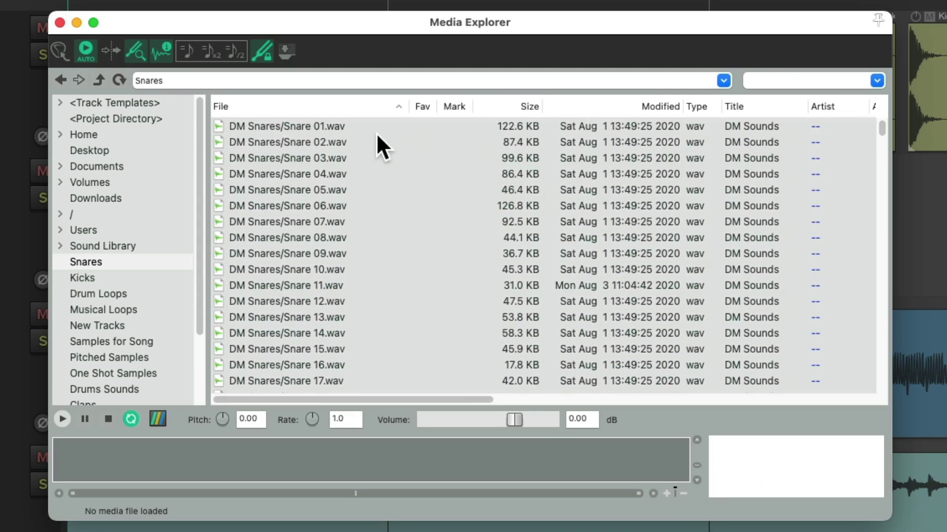
Preview DM Snare 01, Snare 02, Snare 01 again, then Korg Snare 03 and Snare 18.
left_click(379, 125)
left_click(379, 143)
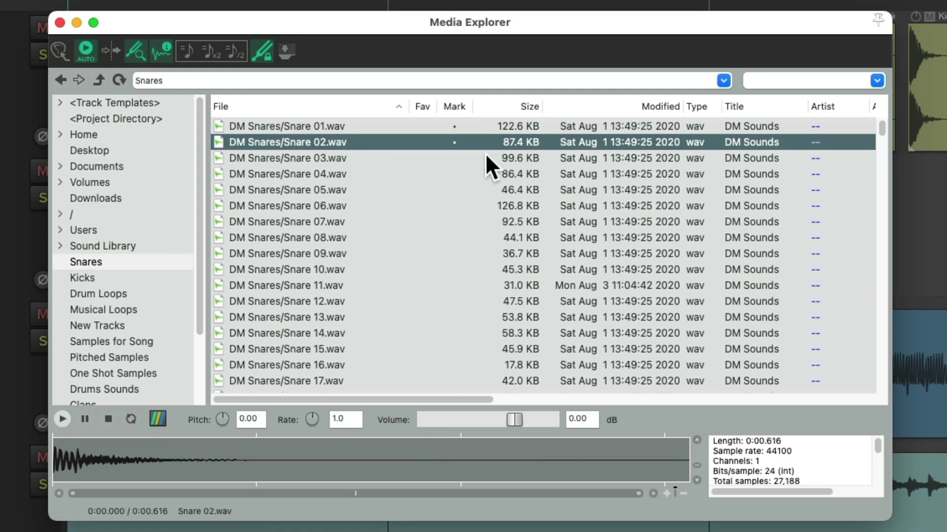
left_click(366, 126)
scroll(363, 282, "down", 10)
left_click(365, 284)
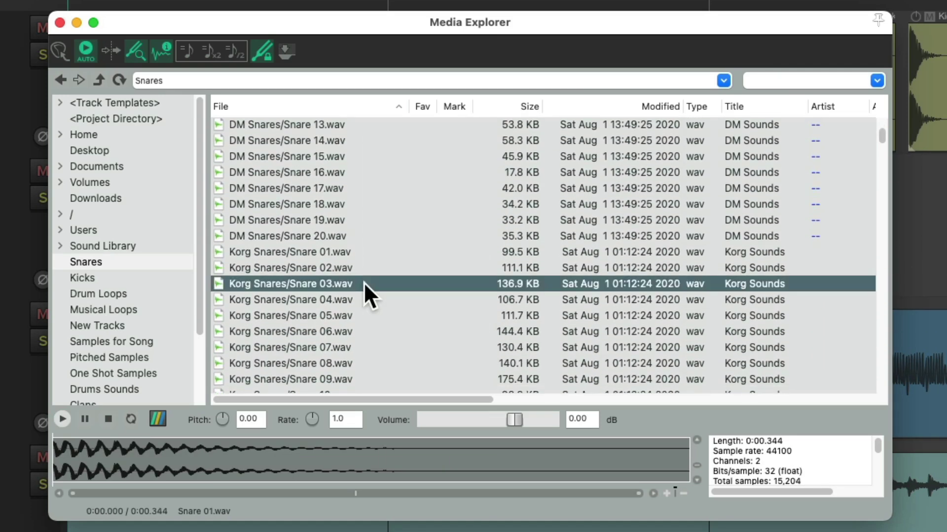
scroll(364, 283, "down", 10)
left_click(366, 309)
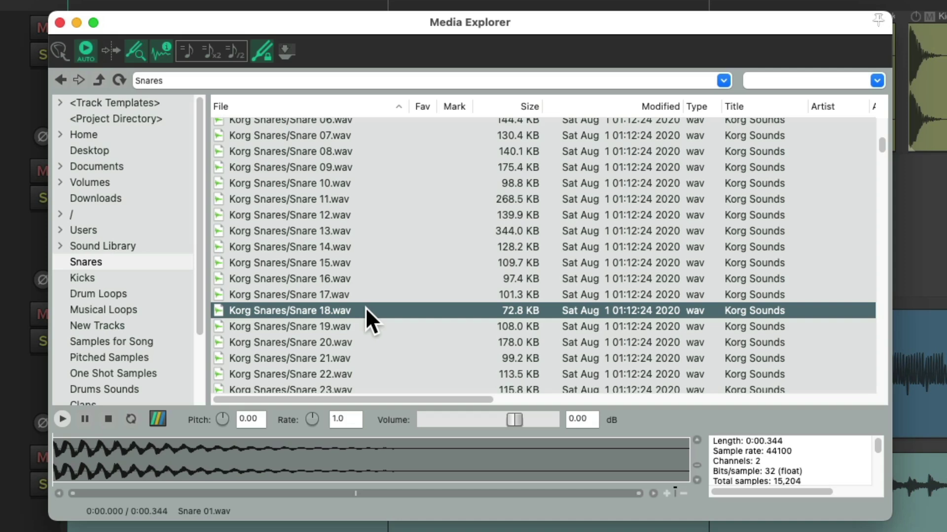
Mark Korg Snare 18 as a favourite.
right_click(421, 309)
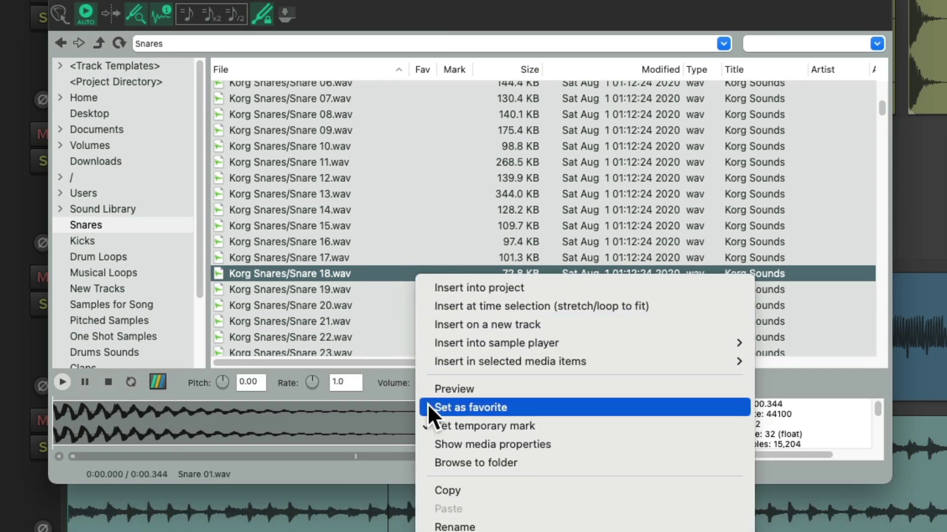
left_click(427, 408)
key("super+alt+x")
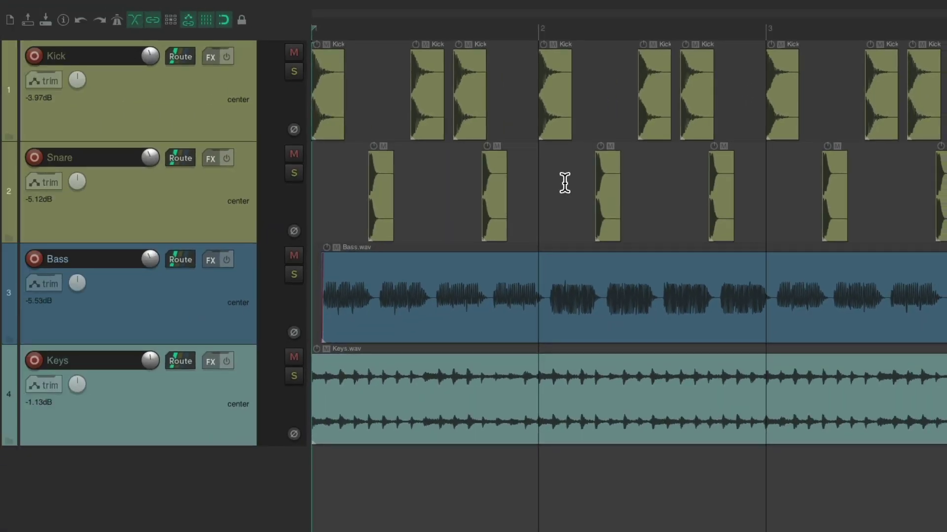
key("super+alt+x")
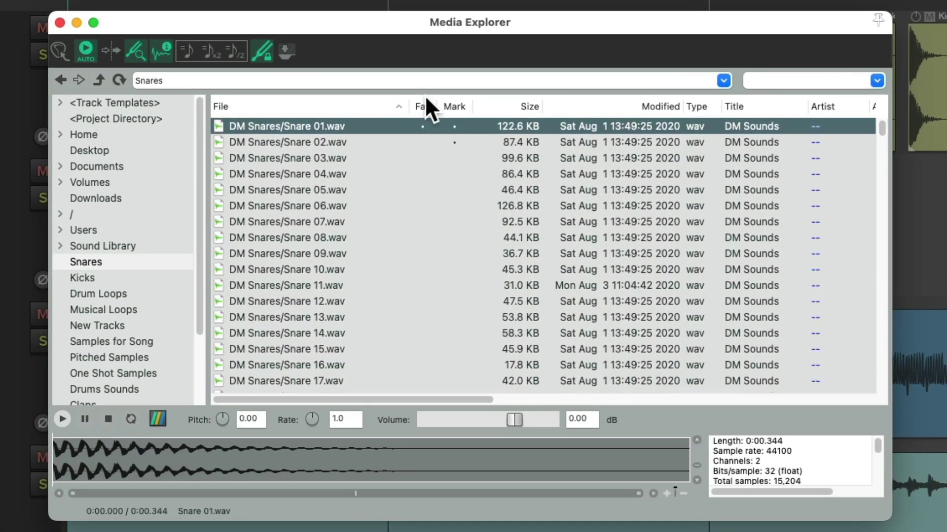
Sort by favourites and select DM Snare 01, Korg Snare 03 and Korg Snare 18 together.
left_click(424, 101)
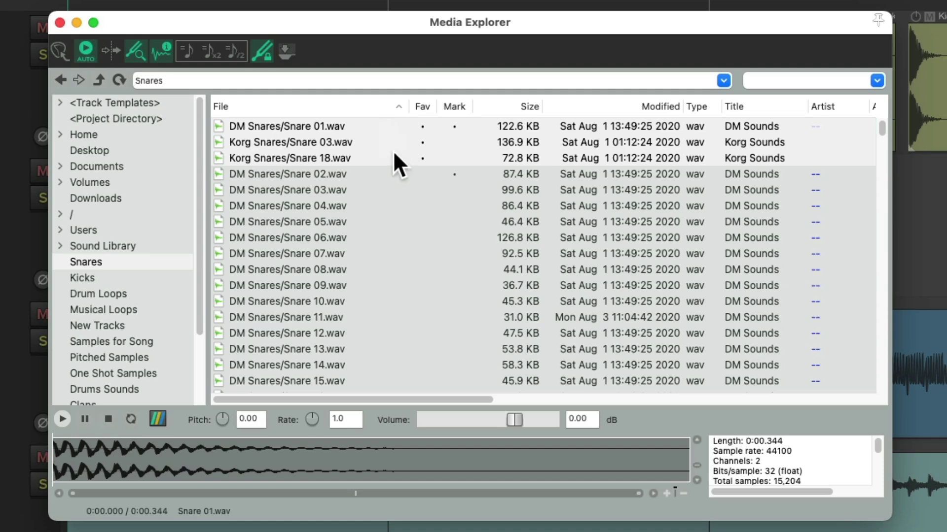
left_click(374, 123)
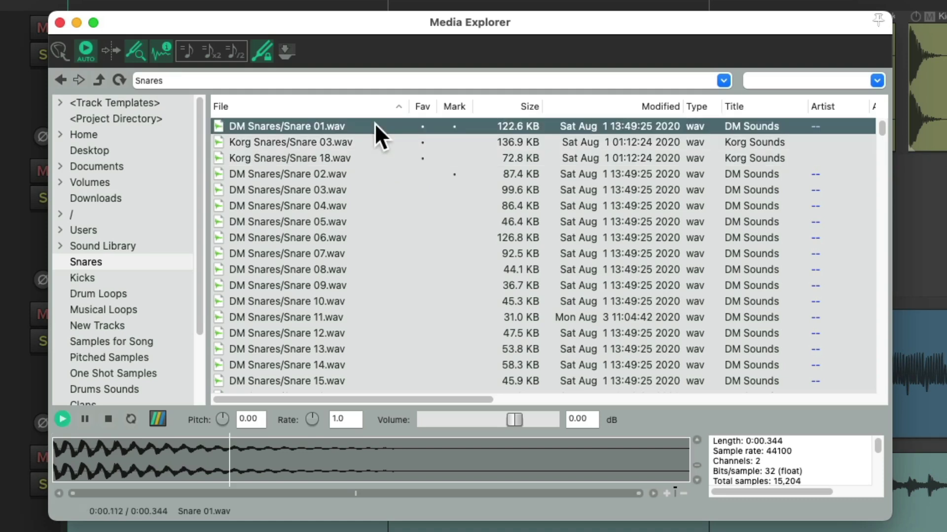
key("Down")
key("Down")
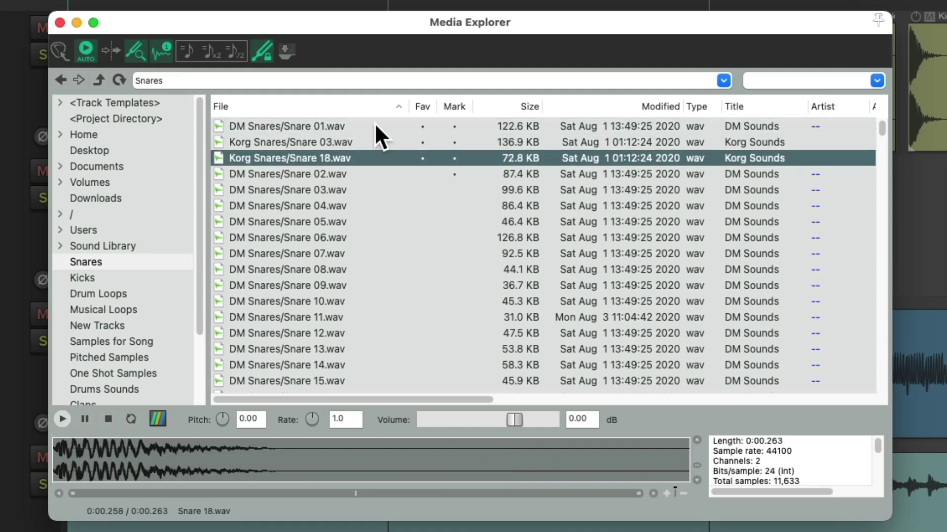
left_click(373, 124, "shift")
Clear the favourite flag from the three snares and sort by file name again.
right_click(427, 122)
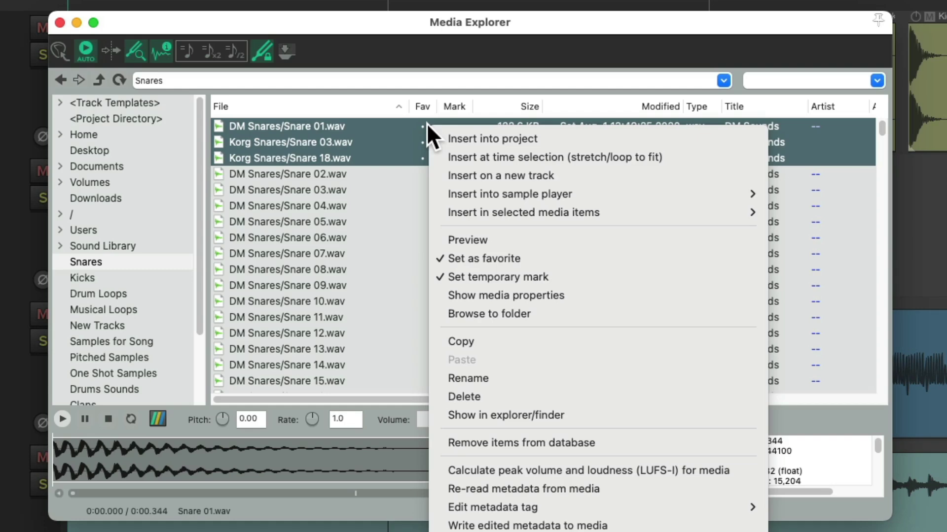
left_click(435, 258)
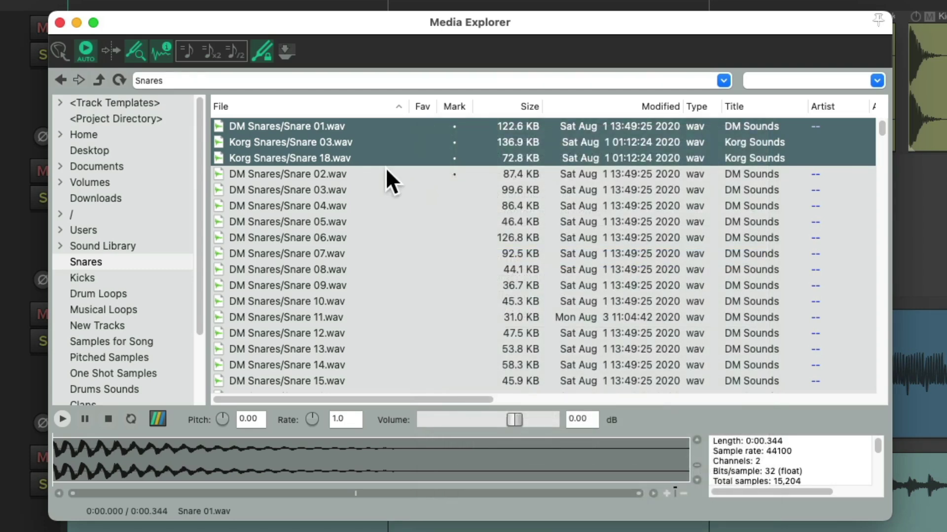
left_click(360, 102)
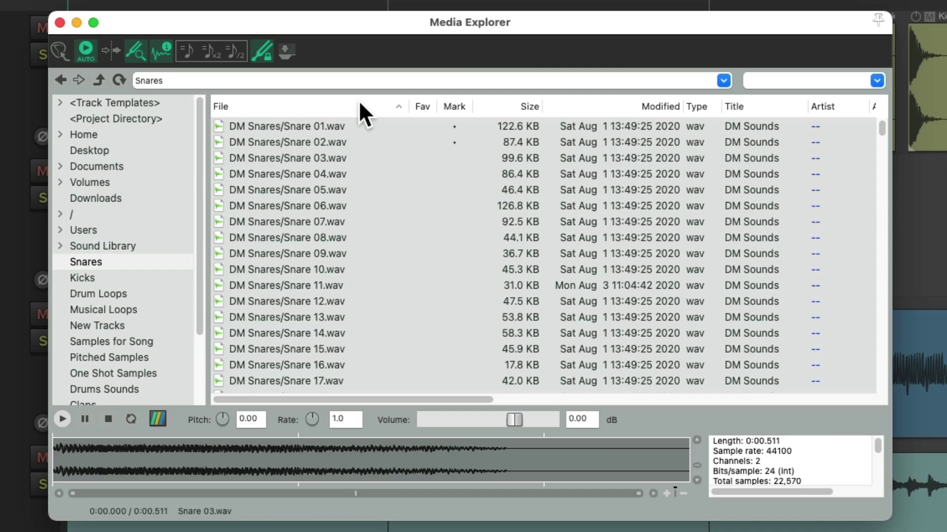
Show the Kicks database, move its shortcut above Snares, and preview Korg Kick 01.
left_click(144, 277)
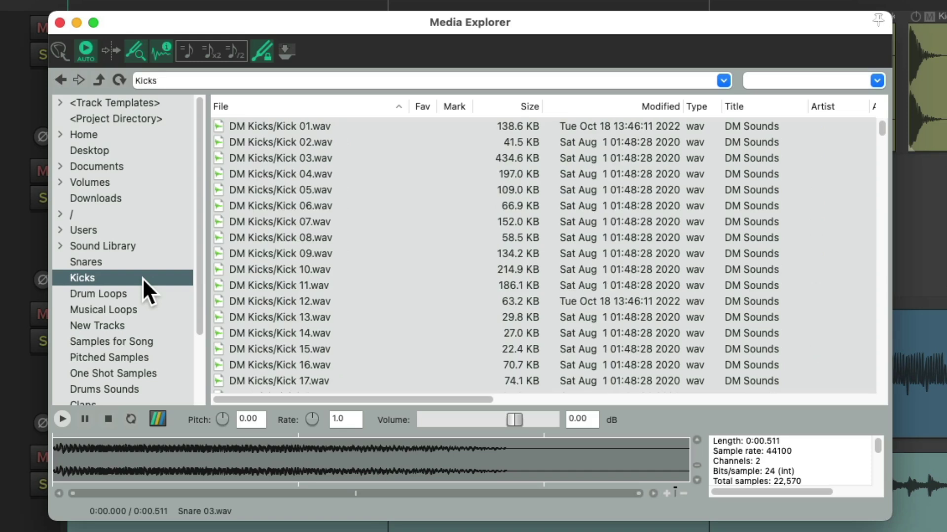
left_click_drag(116, 278, 123, 261)
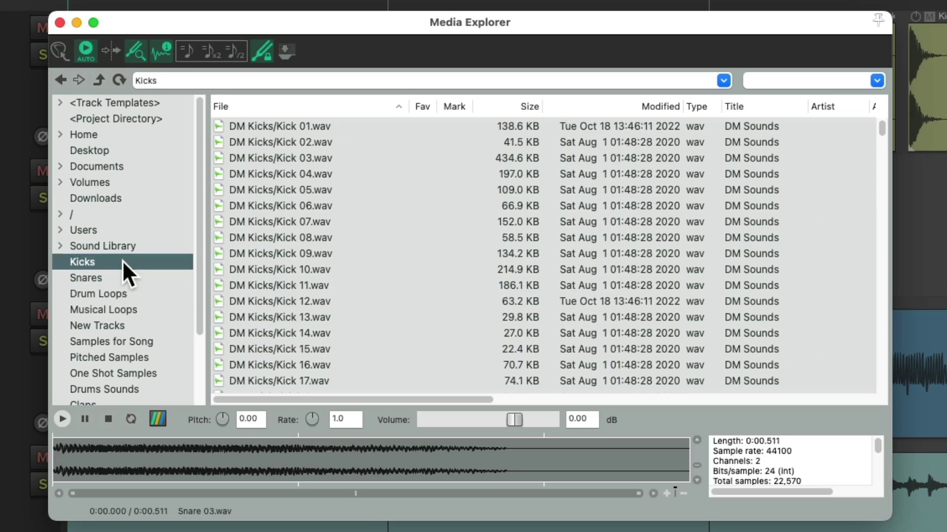
scroll(420, 296, "down", 4)
left_click(361, 298)
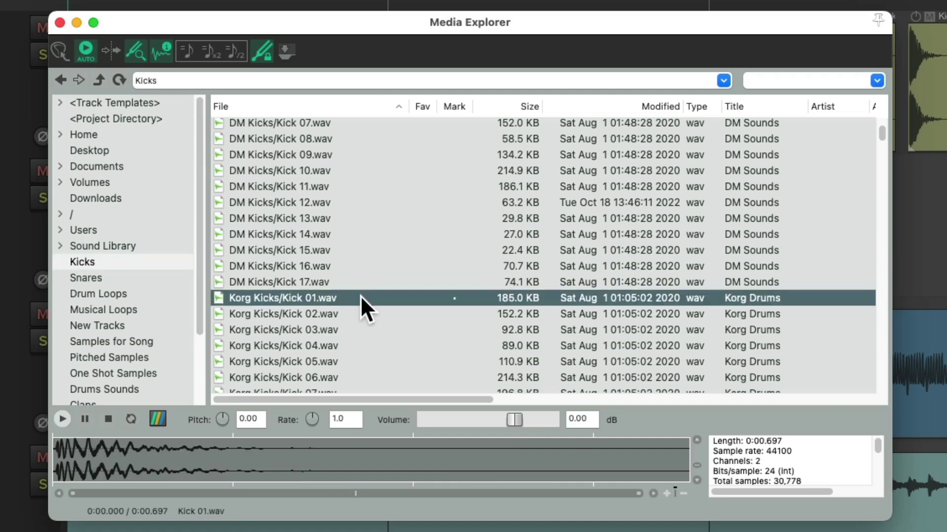
Move past Kick 18 and select Live Kik Samples/Kick 2.wav.
scroll(359, 296, "down", 10)
left_click(353, 302)
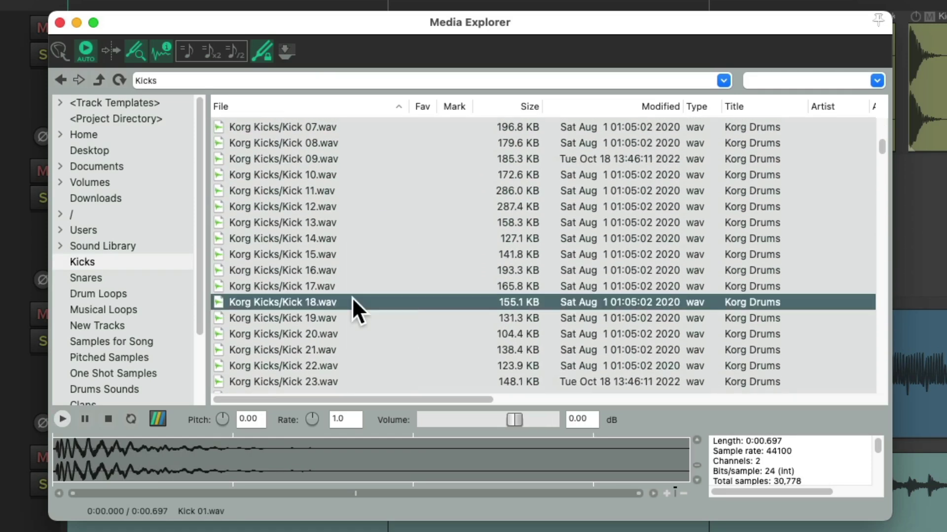
scroll(352, 298, "down", 15)
left_click(363, 272)
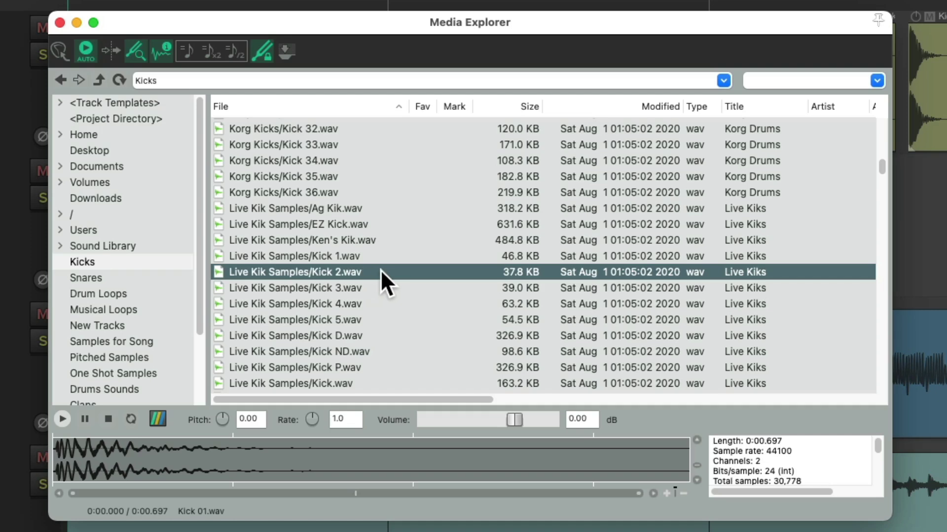
Enter an artist name as Kick 2.wav's Artist tag and check the Artist column.
right_click(380, 269)
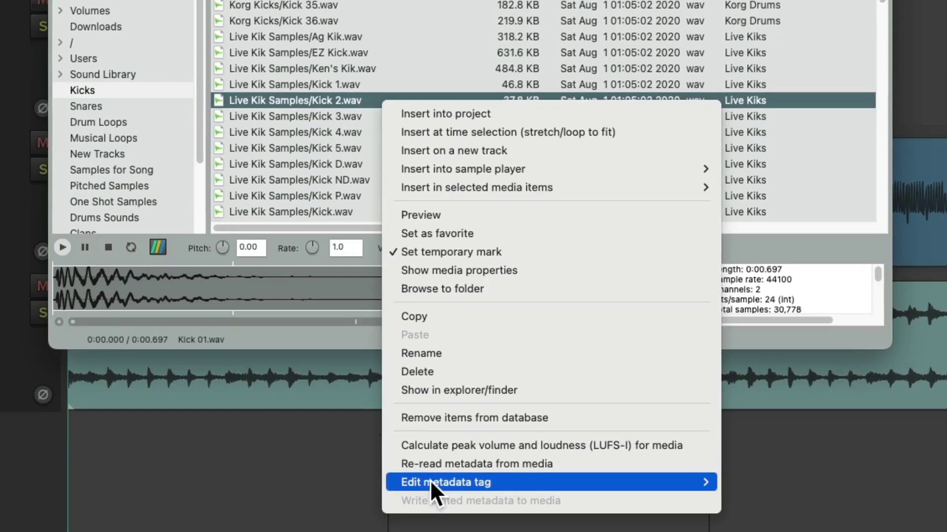
mouse_move(389, 413)
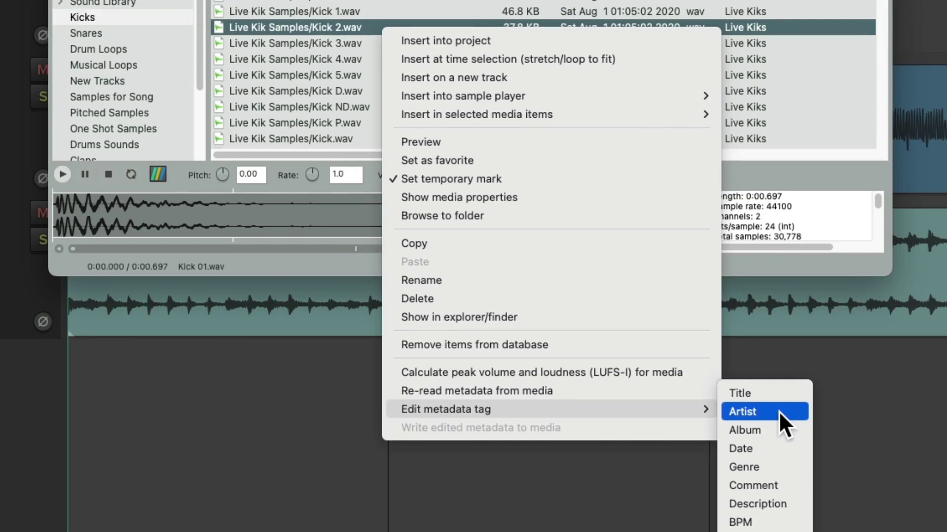
left_click(779, 334)
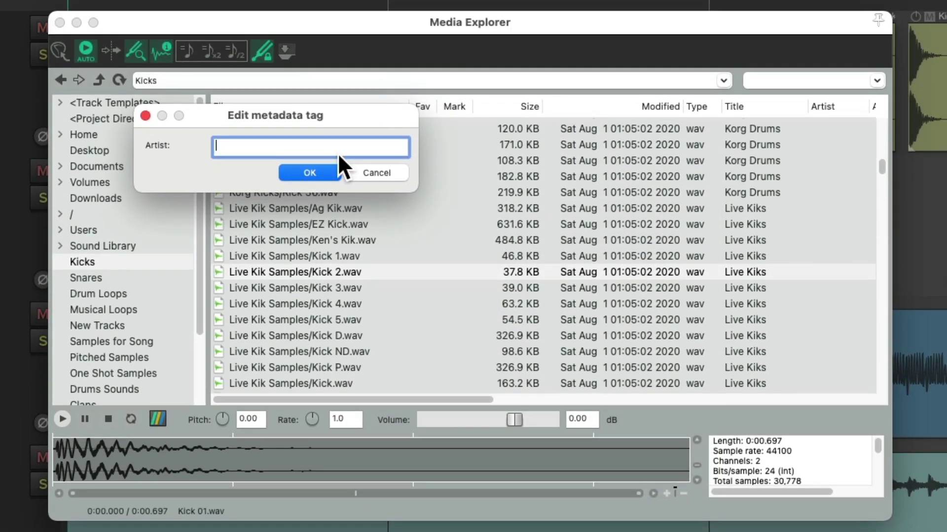
type("Joe")
key("Return")
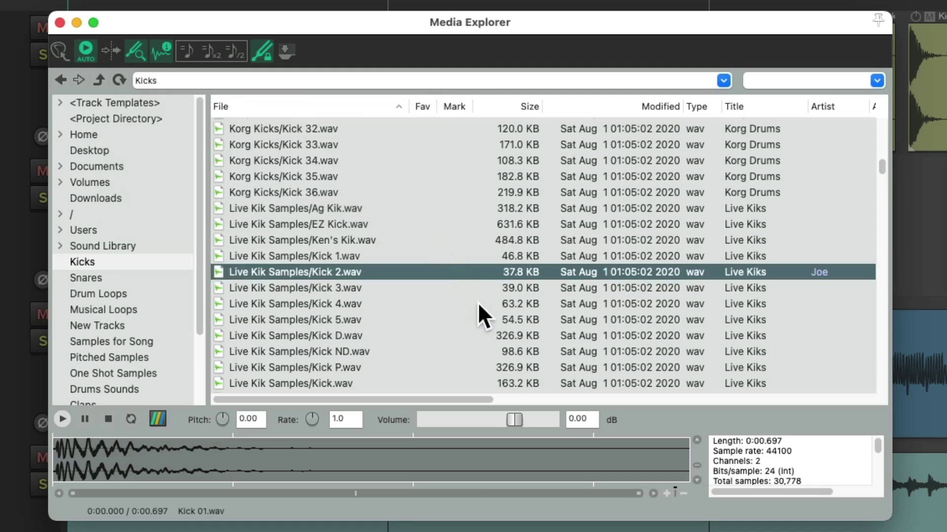
scroll(479, 304, "right", 5)
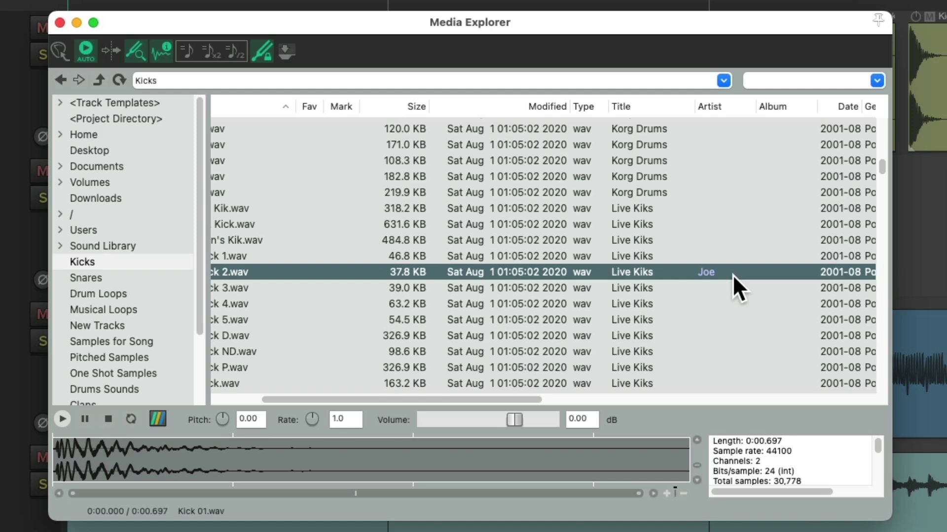
Write Kick 2.wav's edited Artist tag into the file, then hide and reshow the Media Explorer.
right_click(693, 273)
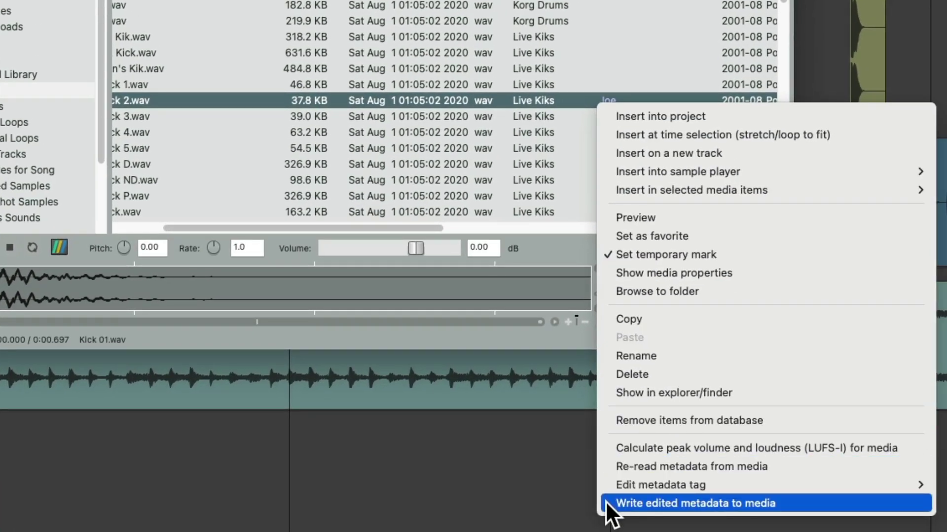
left_click(605, 501)
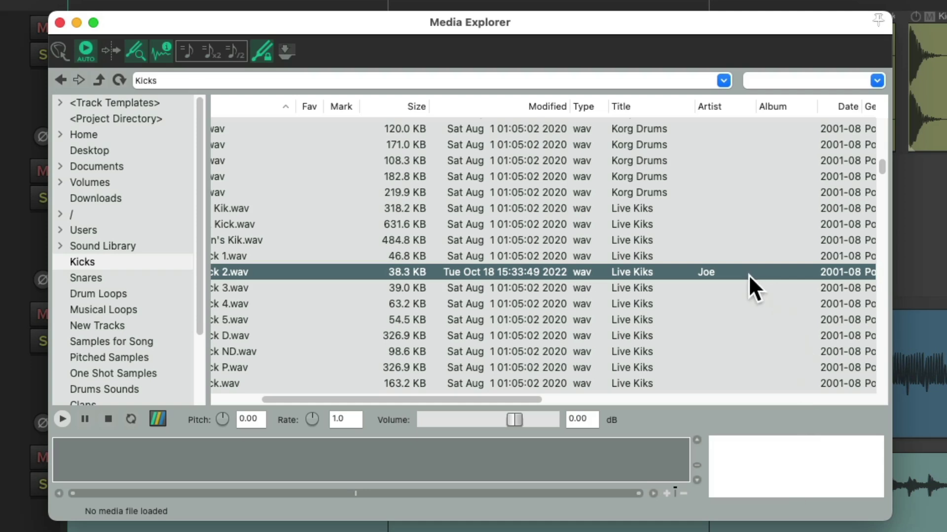
key("super+alt+x")
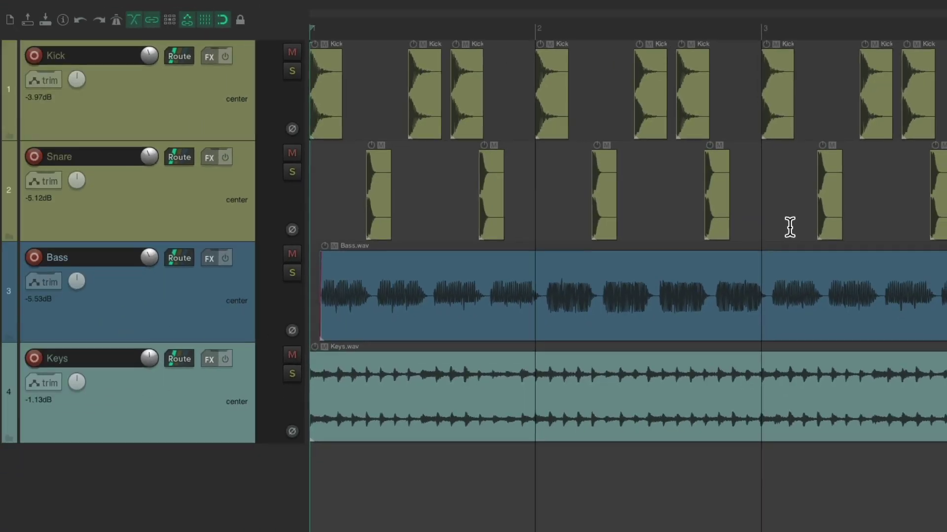
key("super+alt+x")
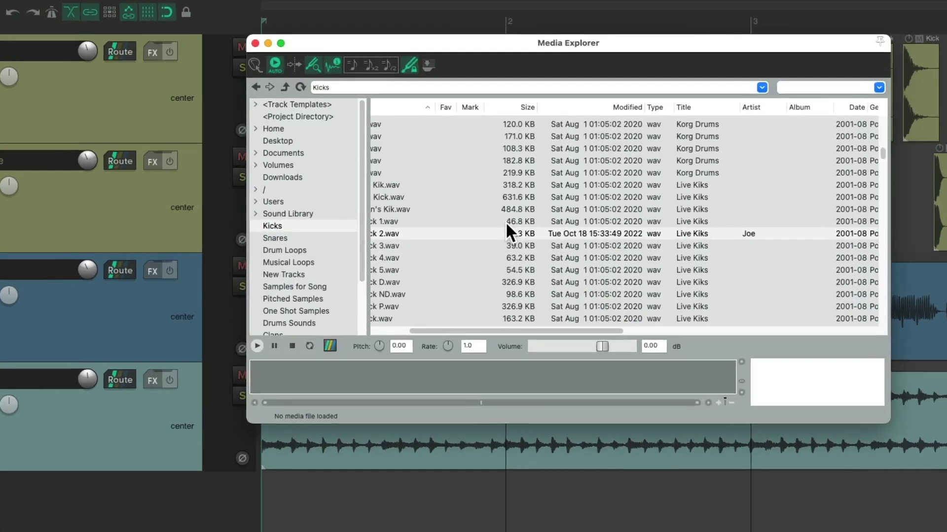
left_click(759, 77)
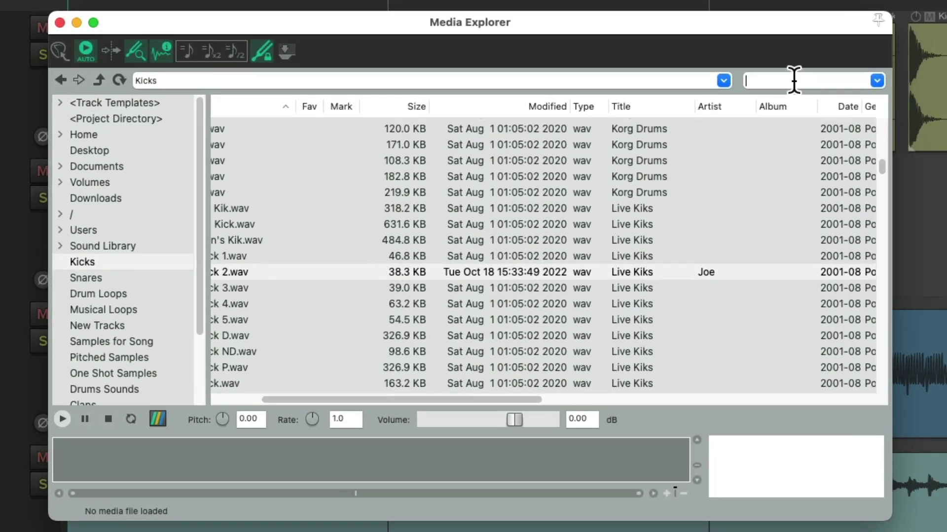
type("Joe")
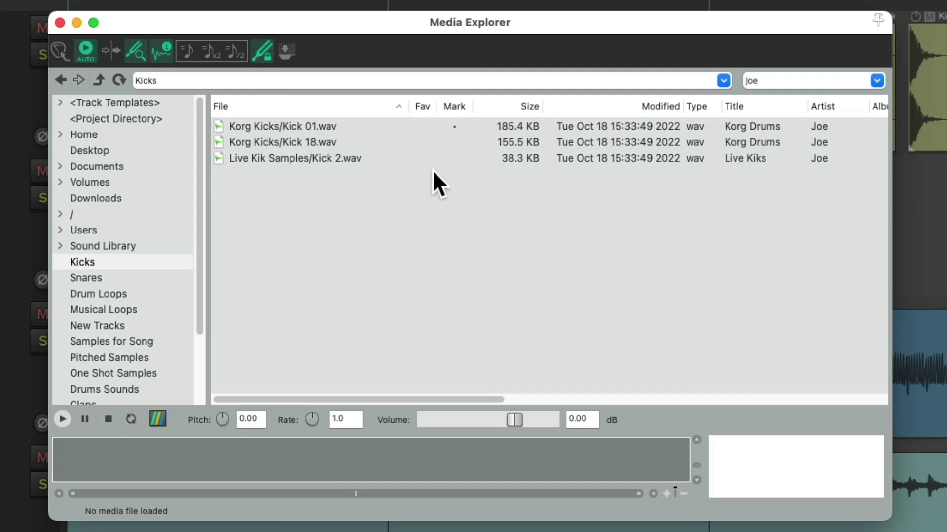
scroll(572, 209, "right", 5)
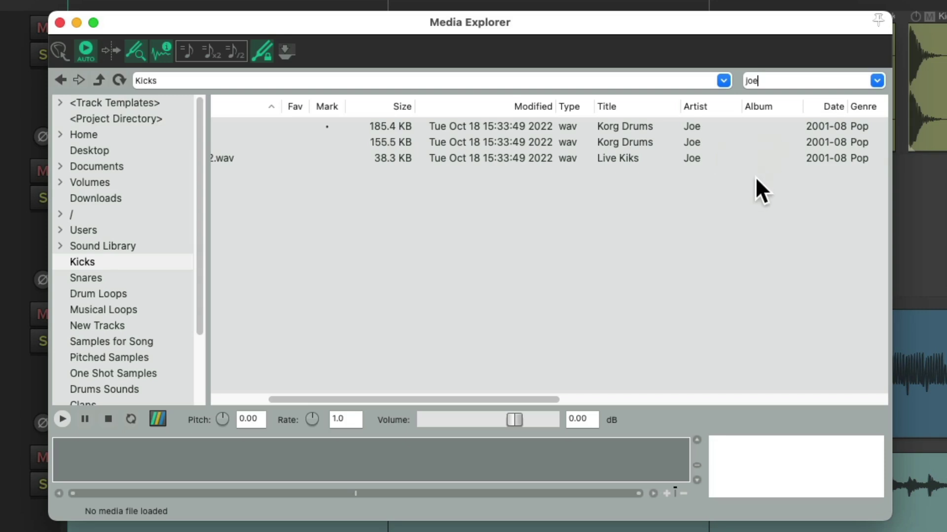
scroll(755, 176, "right", 8)
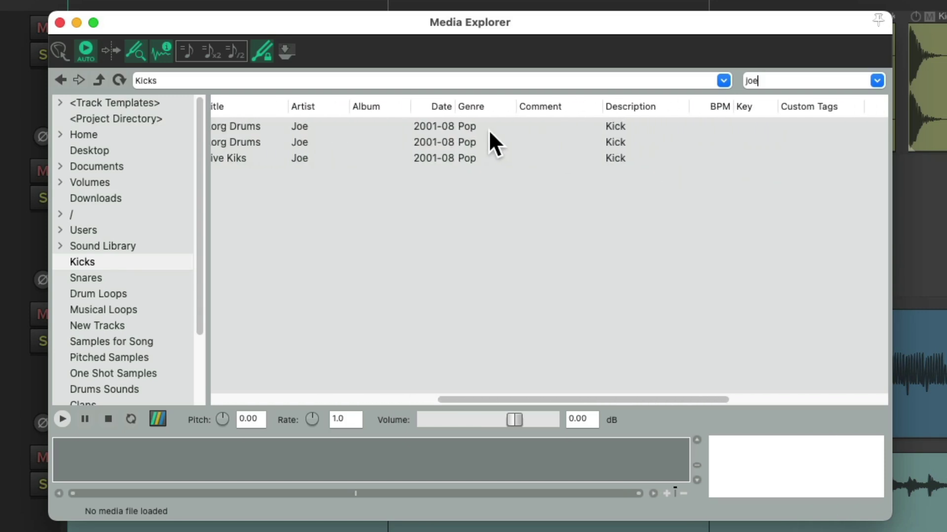
scroll(685, 162, "right", 3)
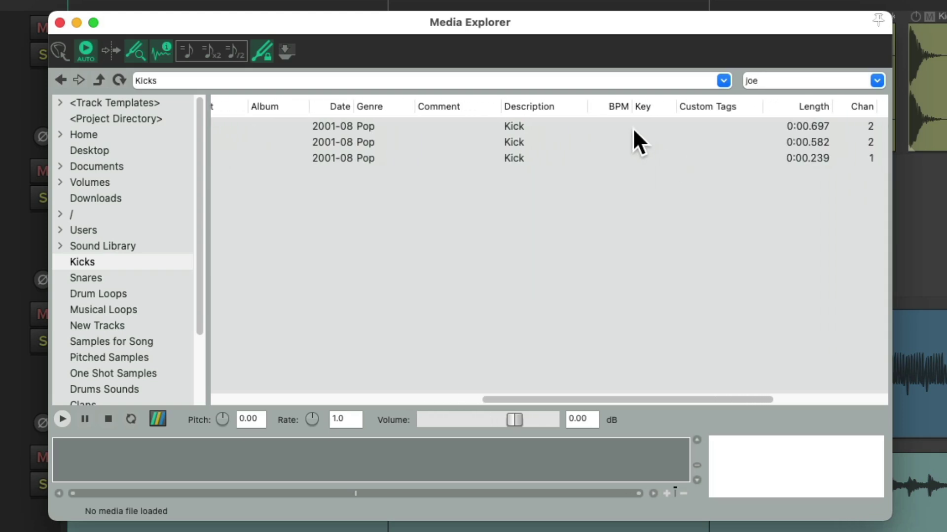
scroll(649, 162, "right", 5)
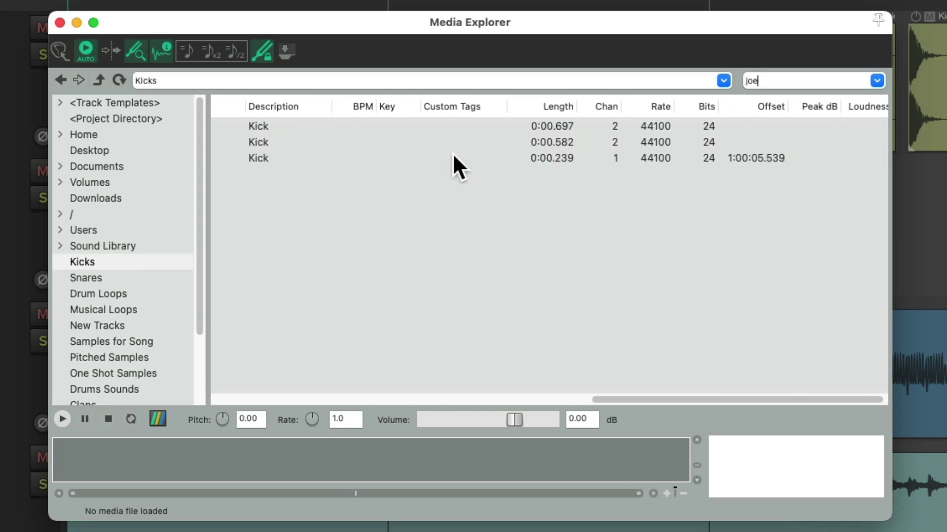
scroll(452, 153, "left", 10)
key("BackSpace")
key("BackSpace")
key("BackSpace")
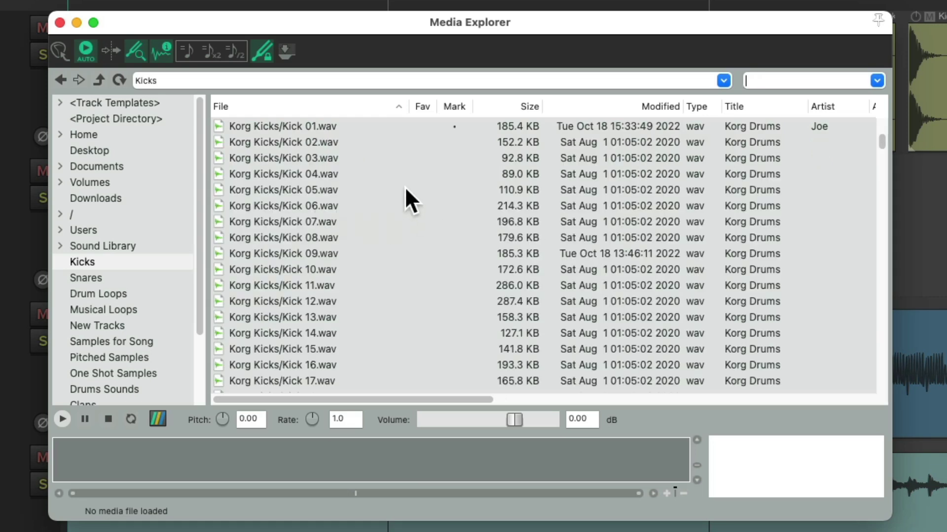
Step through the Korg kicks from Kick 01 to Kick 11 with the arrow keys, previewing each.
left_click(376, 124)
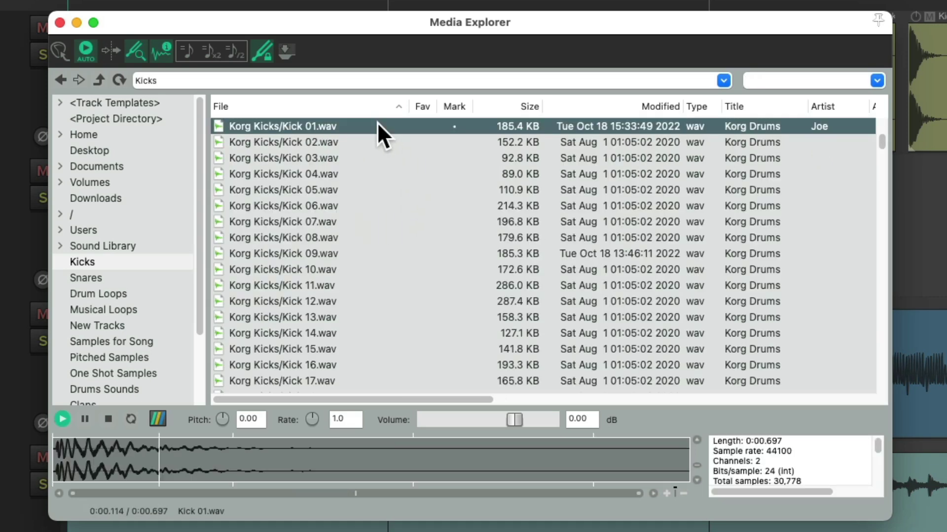
key("Down")
key("Down")
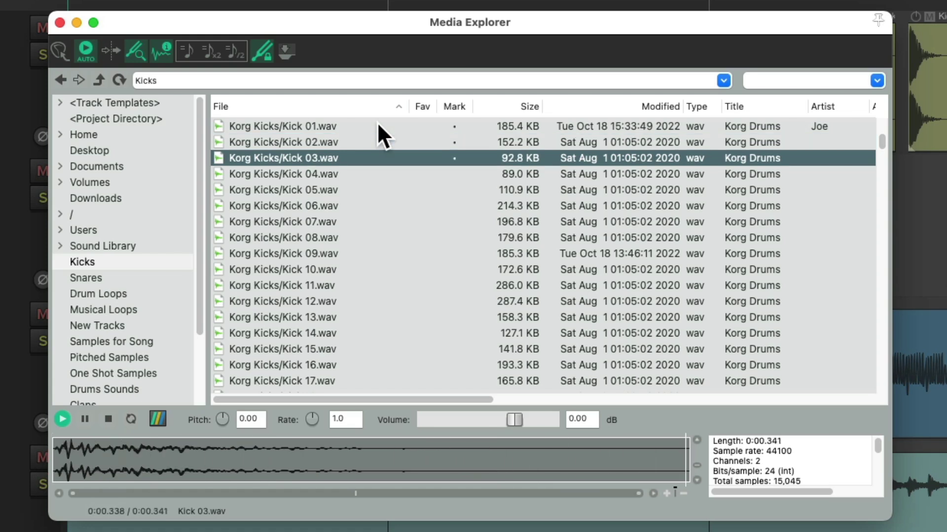
key("Down")
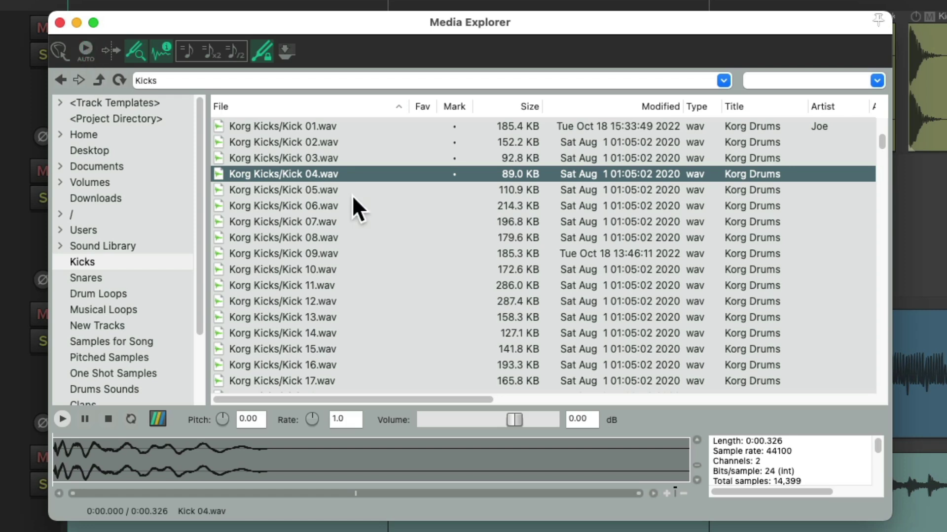
key("Down")
key("Down")
key("Down")
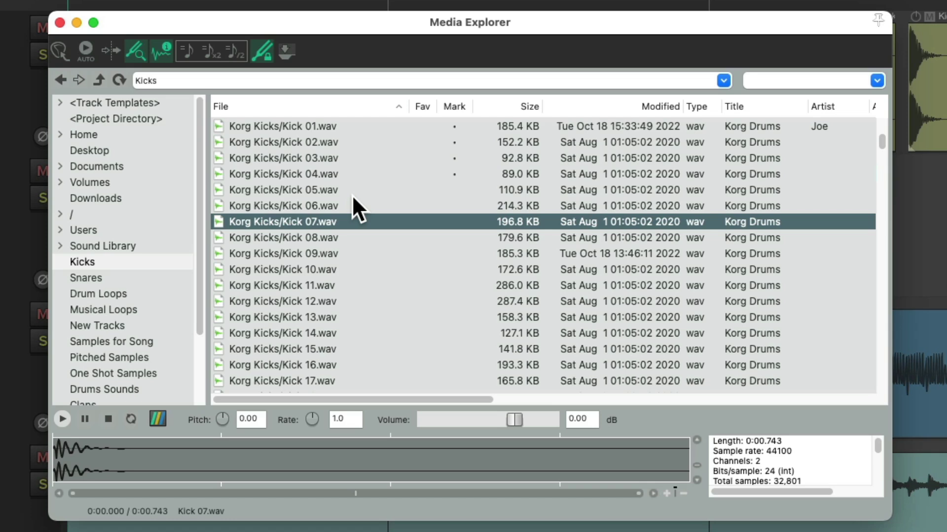
key("Right")
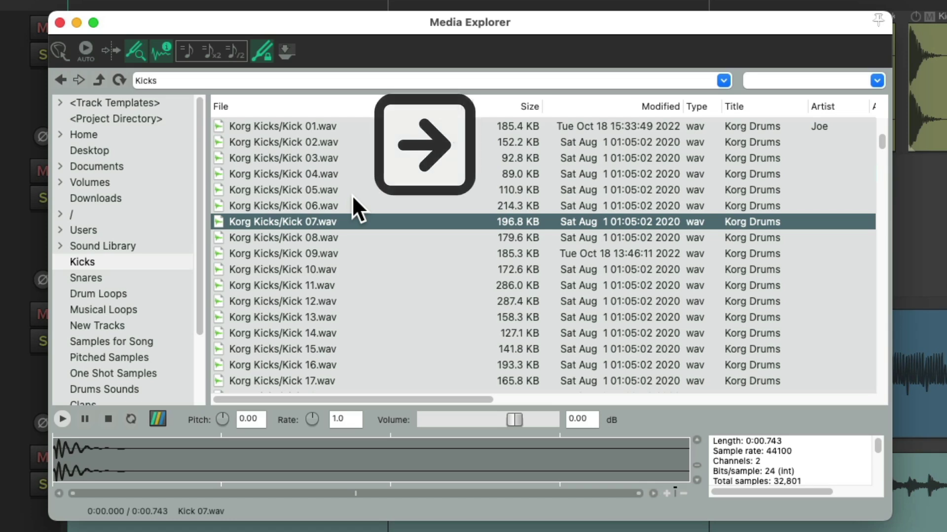
key("Left")
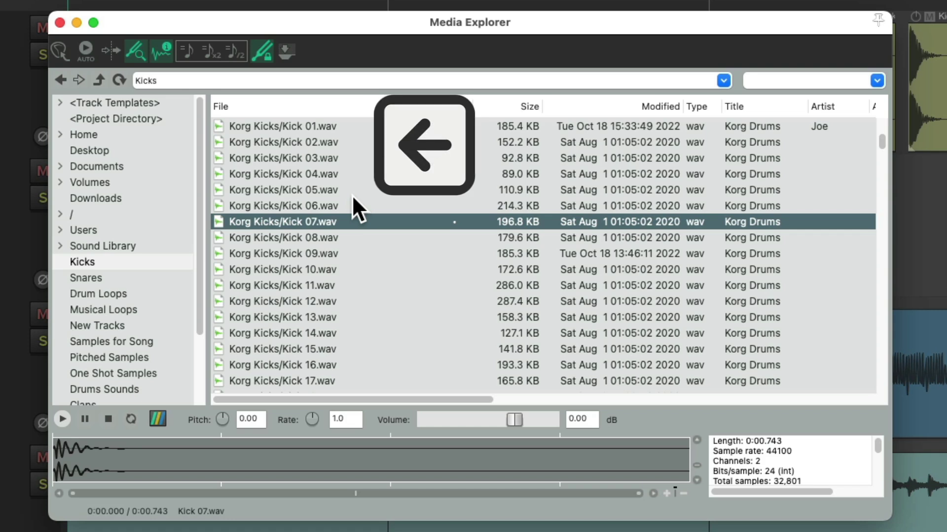
key("Down")
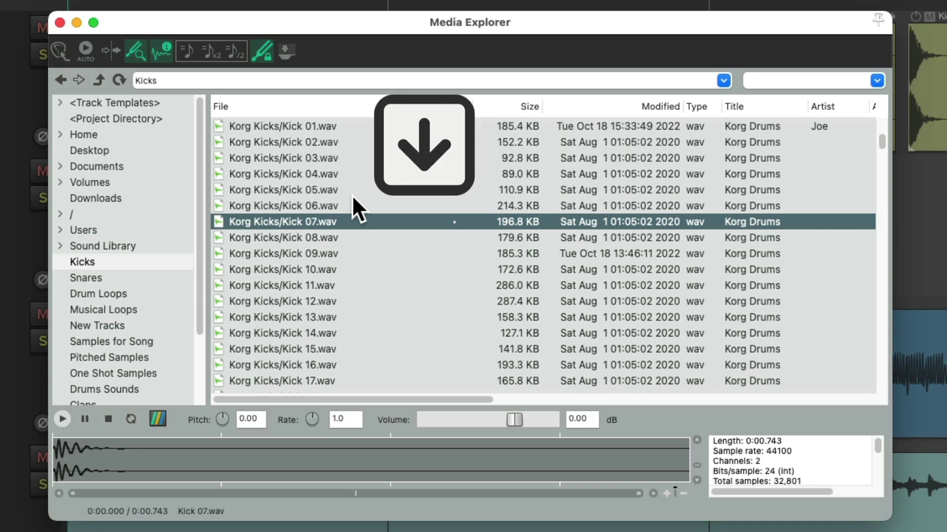
key("Down")
key("Down")
key("Down")
key("Up")
key("Up")
key("Up")
key("Right")
key("Down")
key("Down")
key("Down")
key("Down")
key("Right")
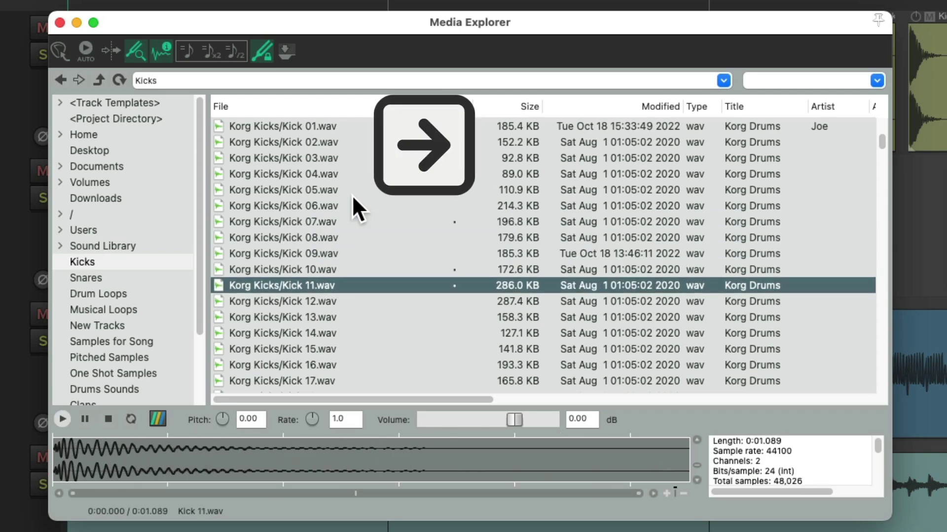
Turn AUTO play back on and preview Kick 03, Kick 06 and Kick 11.
left_click(86, 49)
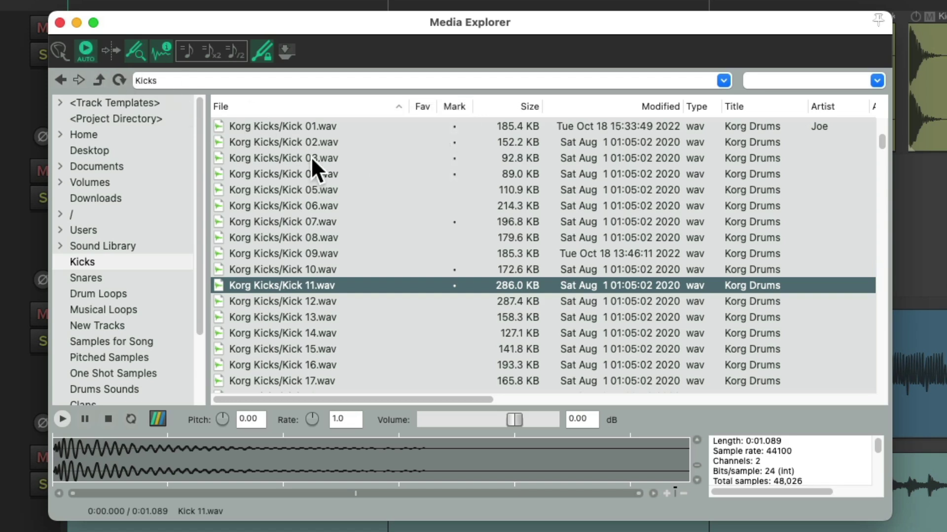
left_click(341, 157)
left_click(356, 206)
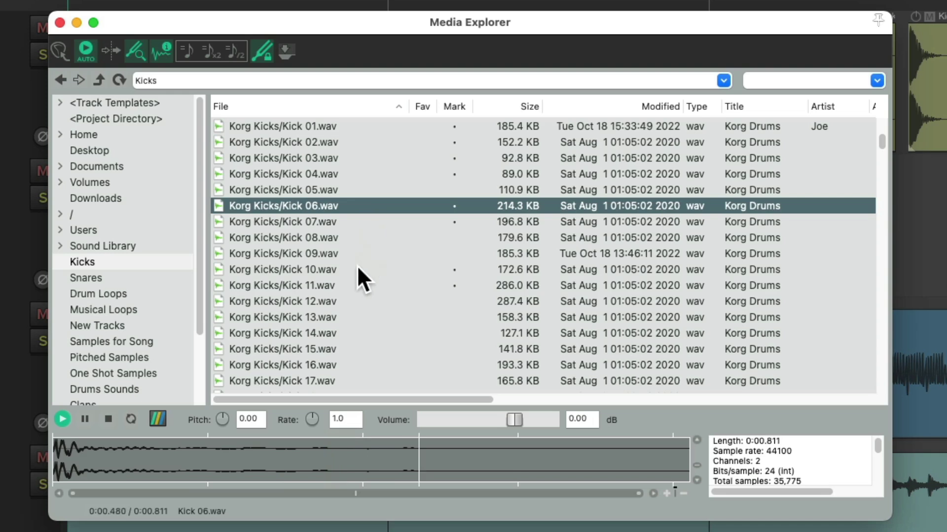
left_click(355, 284)
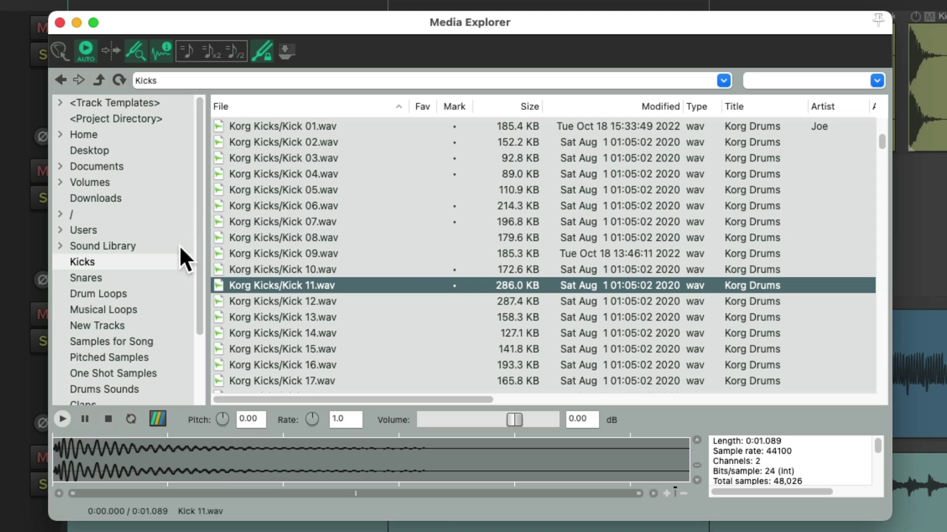
left_click(155, 293)
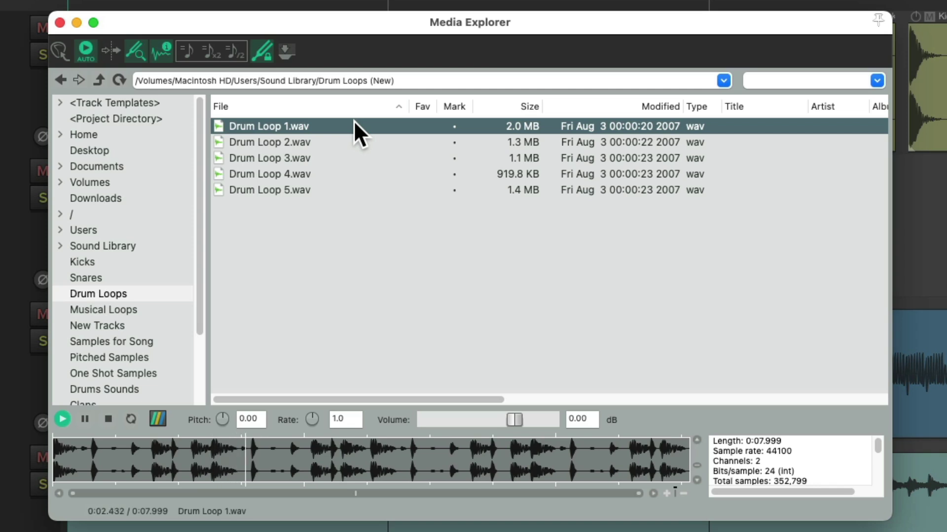
key("space")
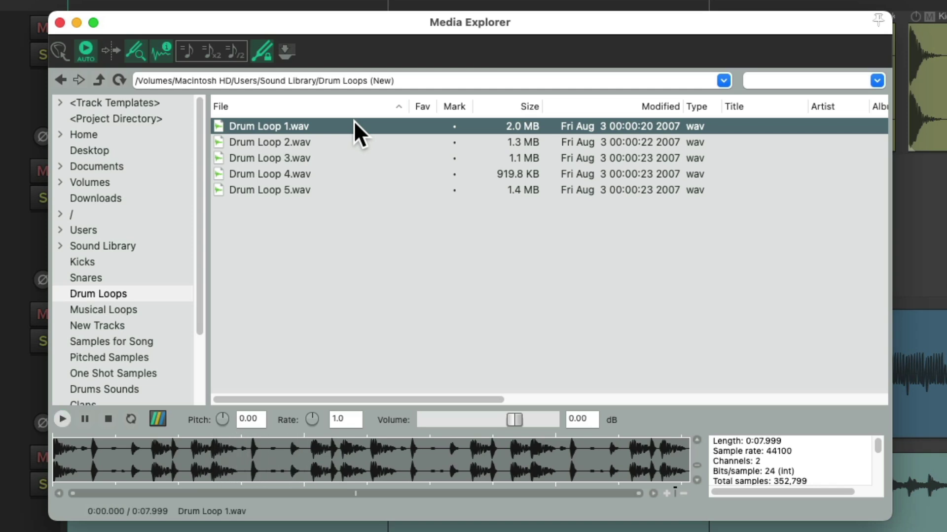
left_click(131, 418)
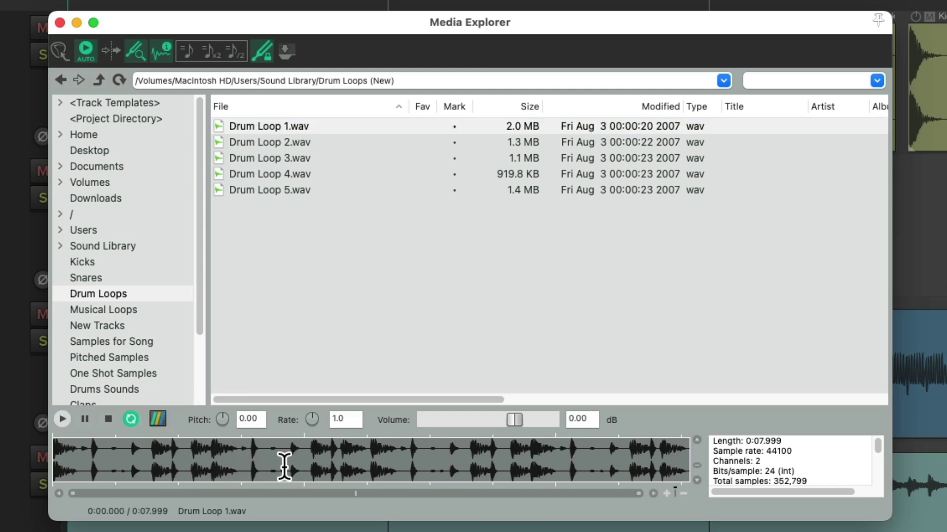
left_click(342, 140)
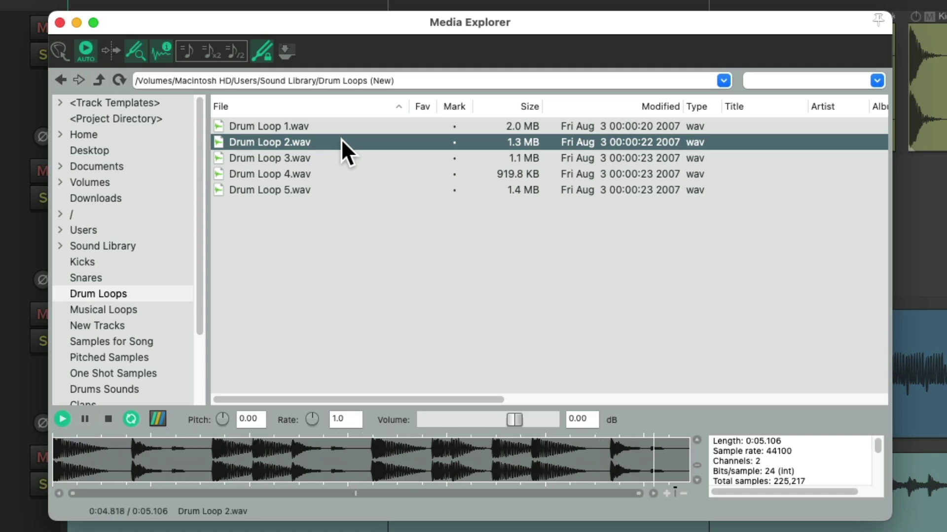
key("space")
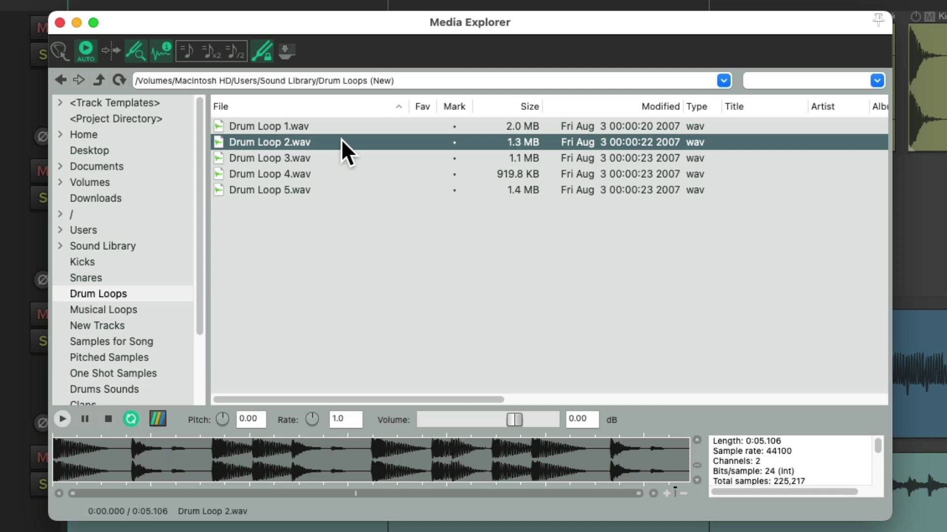
key("Left")
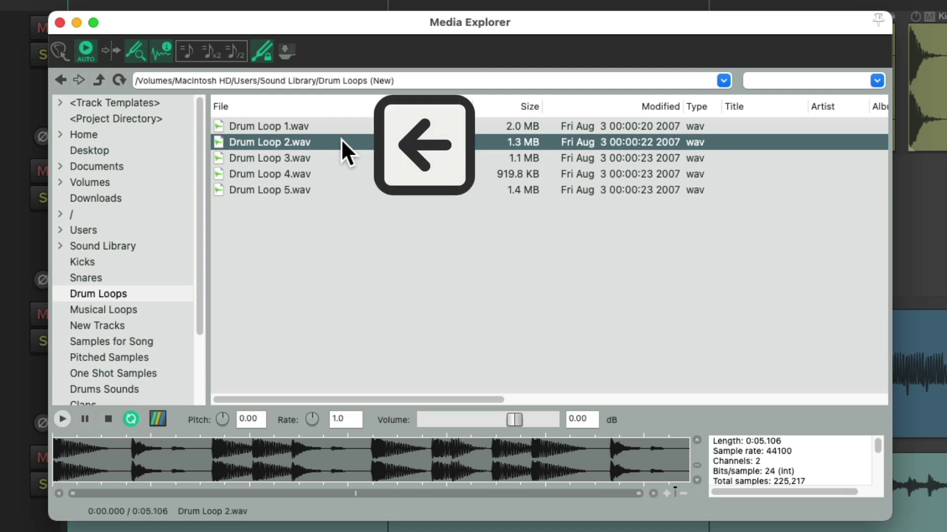
key("Right")
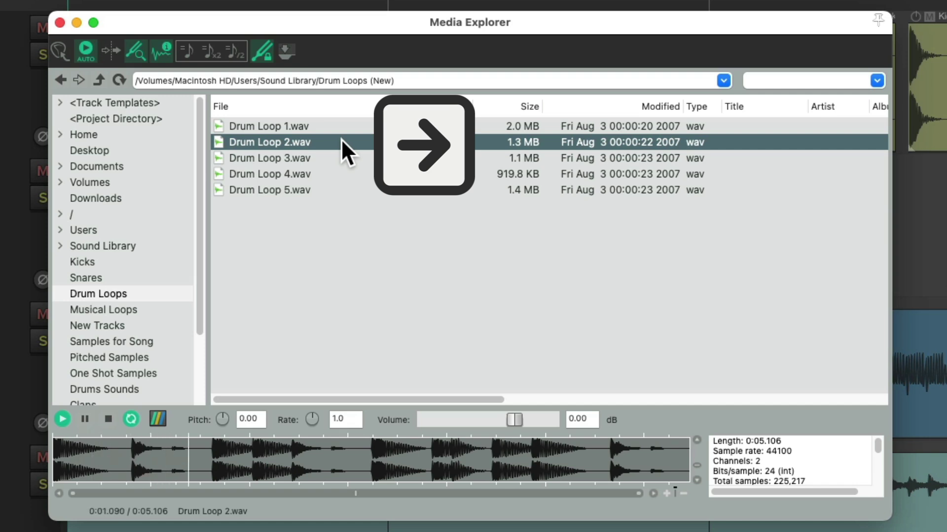
key("Left")
key("Right")
key("Left")
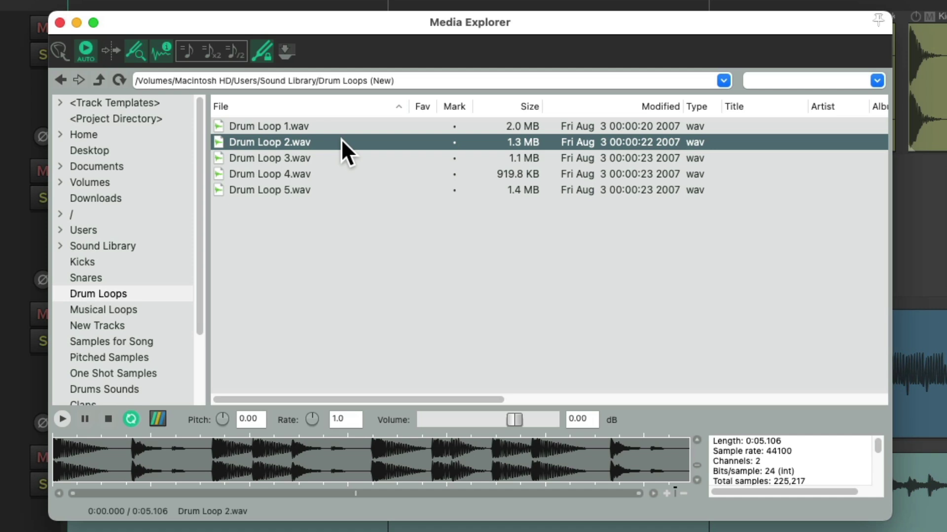
Add a new track 5 below Keys with ReaVerbate on it.
left_click(158, 419)
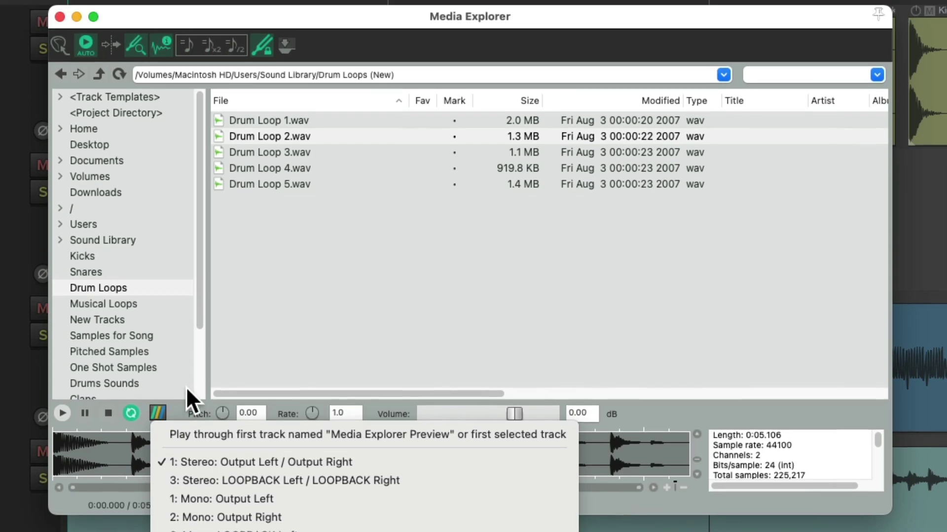
left_click(185, 349)
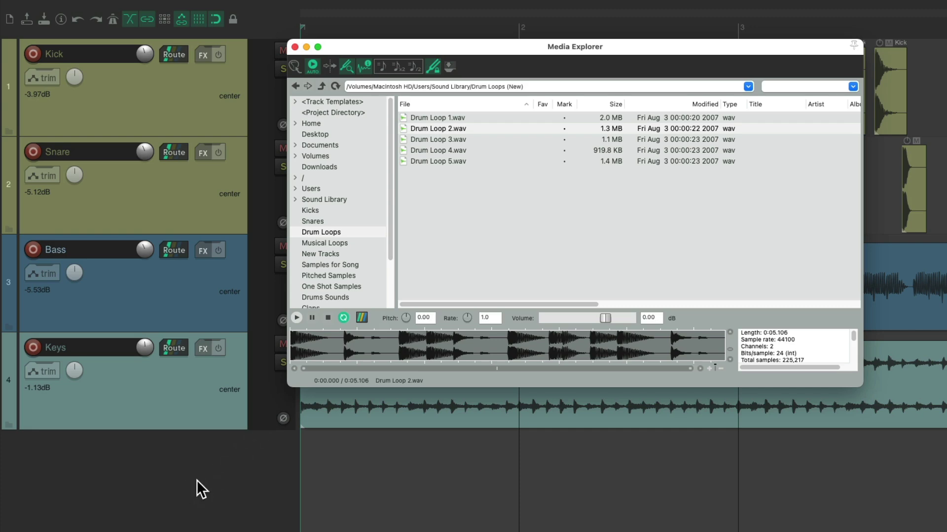
double_click(196, 480)
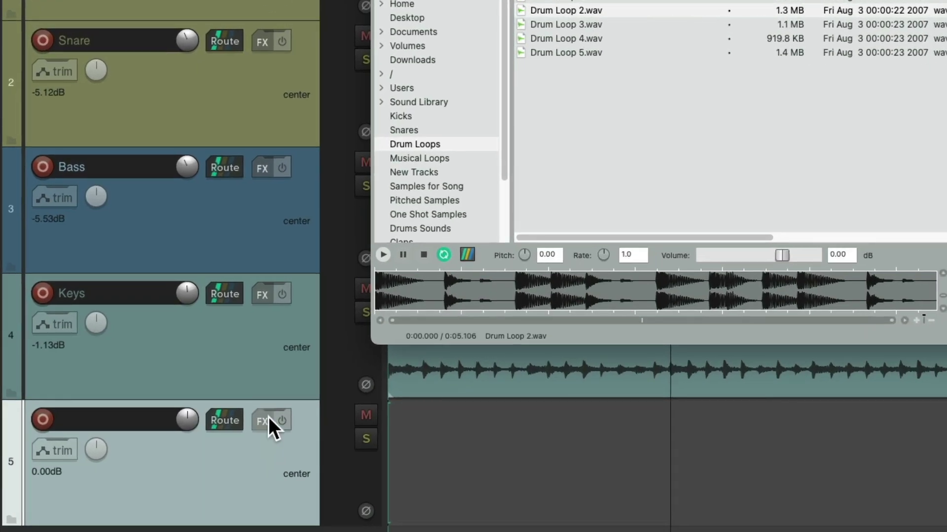
left_click(261, 419)
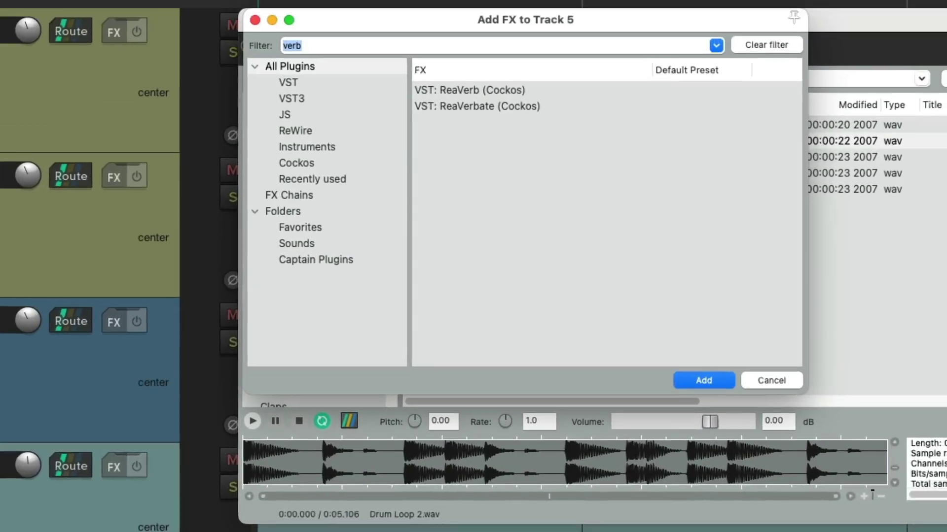
double_click(474, 152)
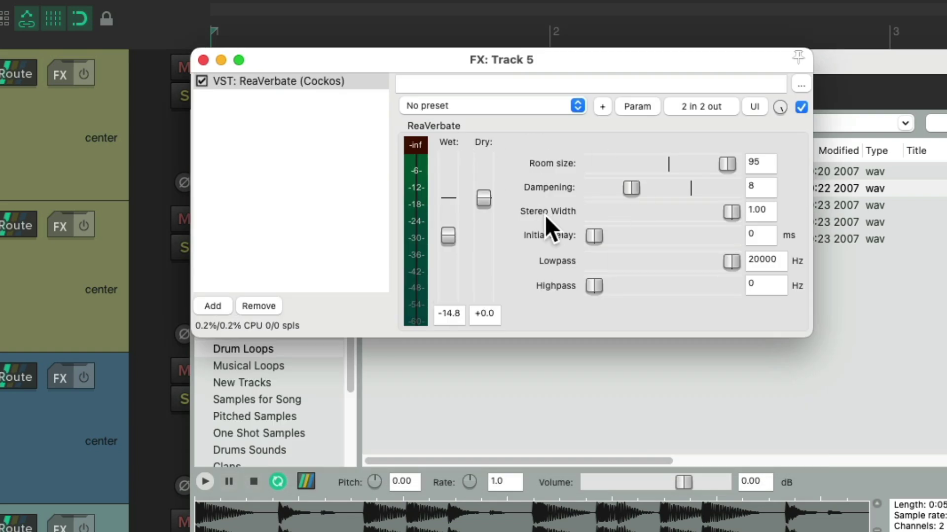
left_click(203, 59)
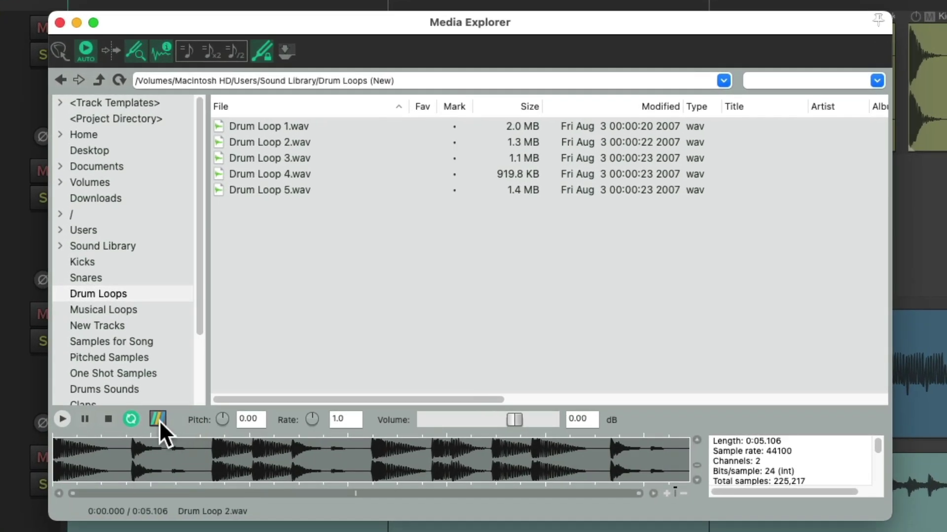
Set preview output to 'Play through first track' and show the Kicks folder.
left_click(159, 419)
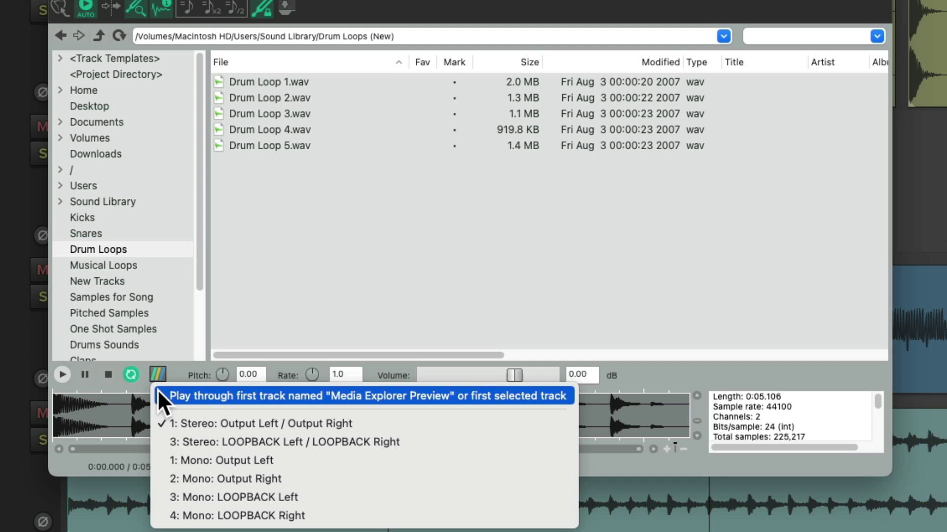
left_click(157, 389)
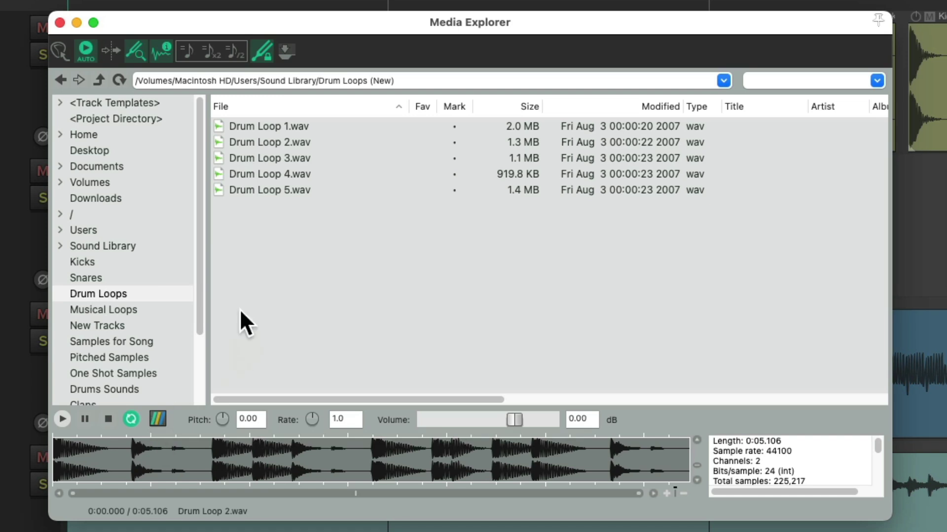
left_click(130, 262)
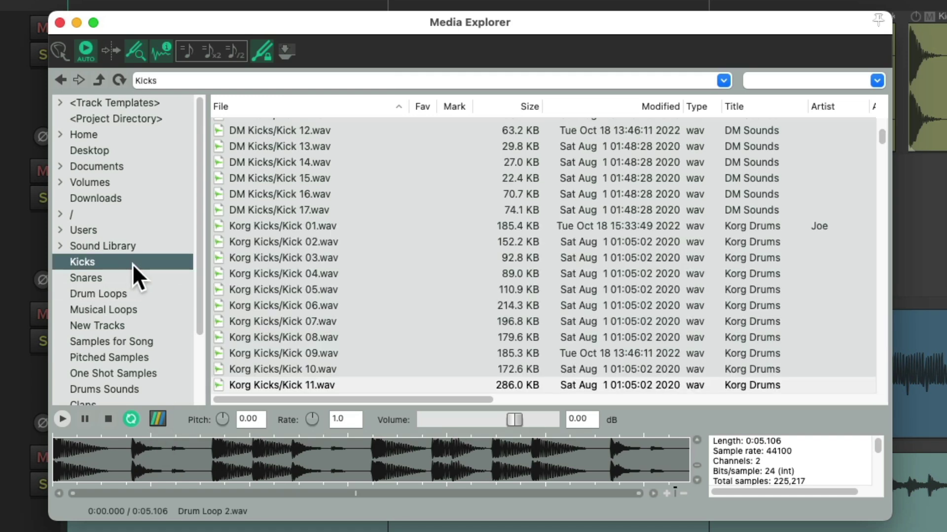
Audition Korg Kicks 01 through 06, lowering the preview volume to -14.8 dB.
left_click(355, 226)
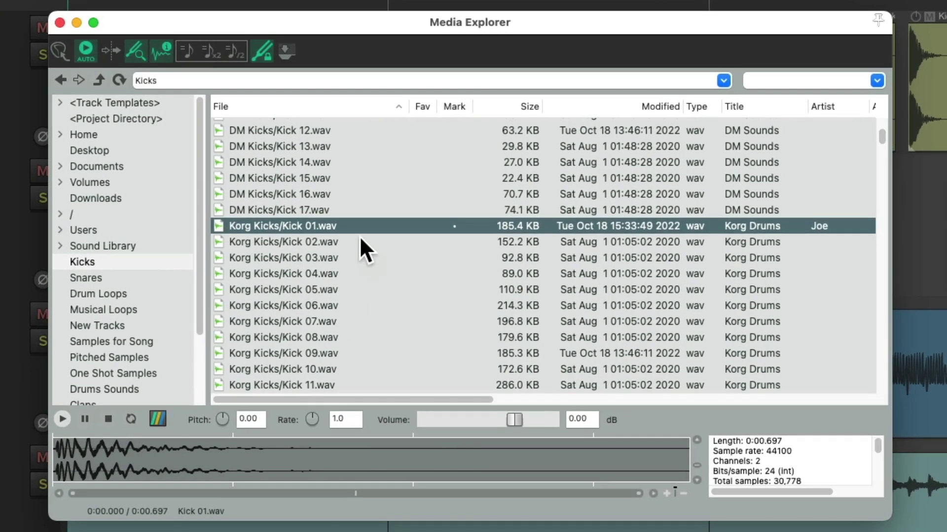
key("Down")
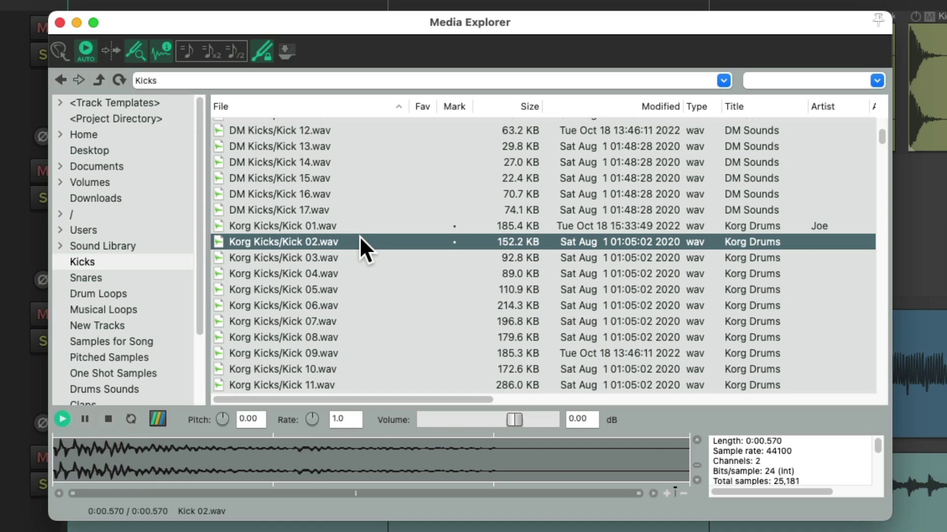
key("Down")
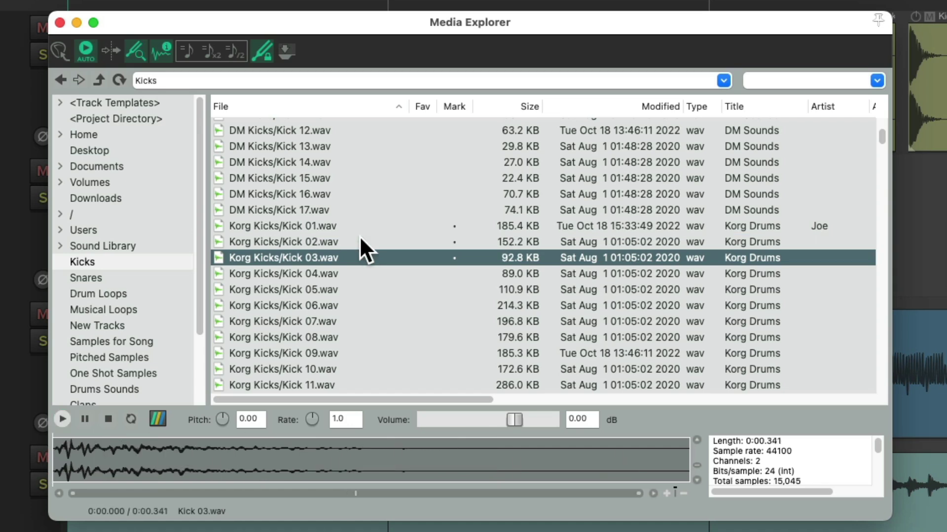
key("Down")
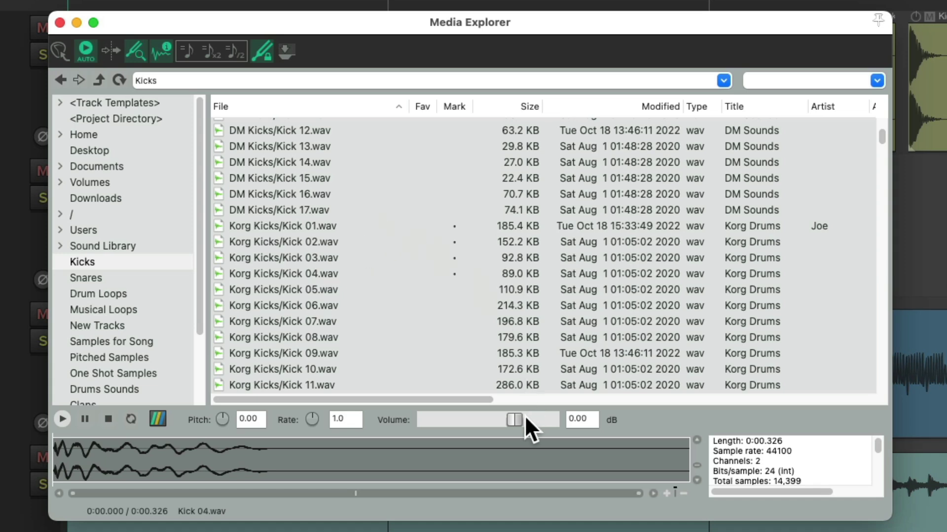
left_click_drag(519, 419, 484, 429)
left_click(318, 258)
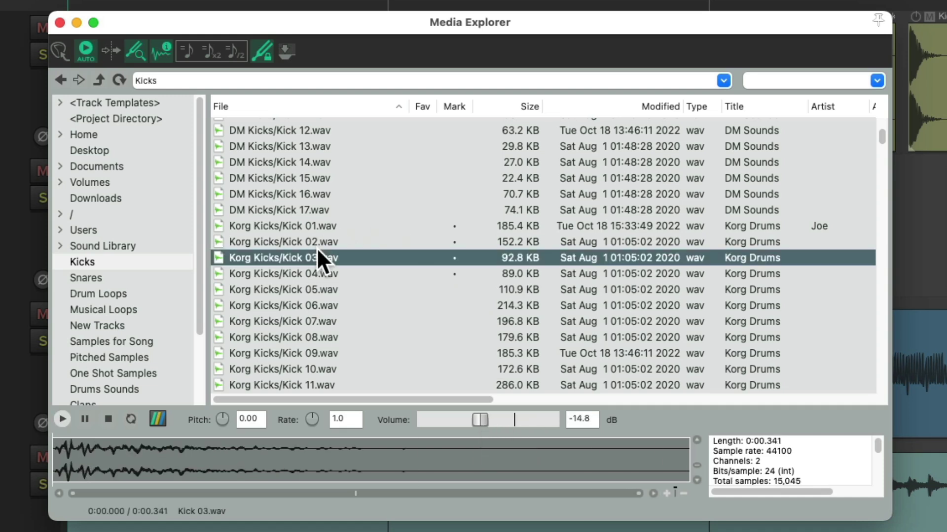
key("Down")
key("Down")
key("Down")
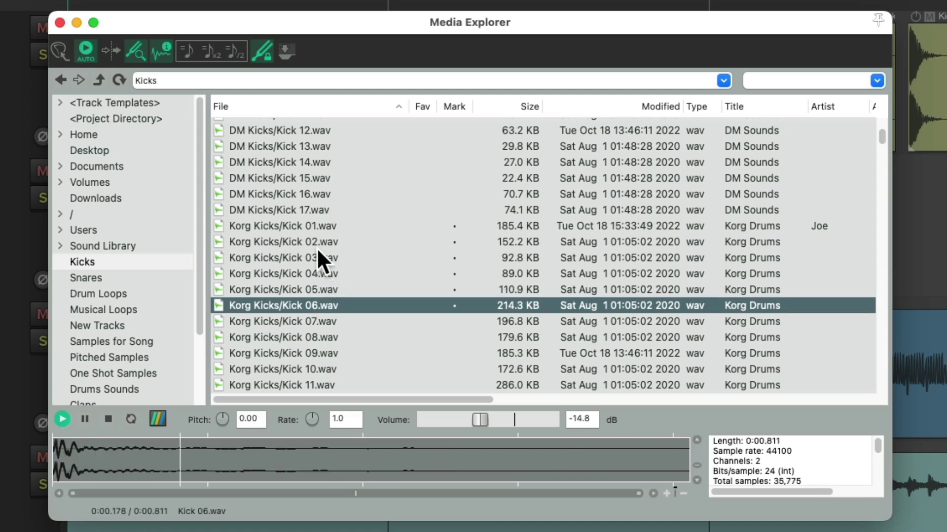
Audition Kicks 07 and 08, set preview volume to -17.5 dB, and place Kick 08 at track 5's start.
left_click_drag(486, 418, 540, 418)
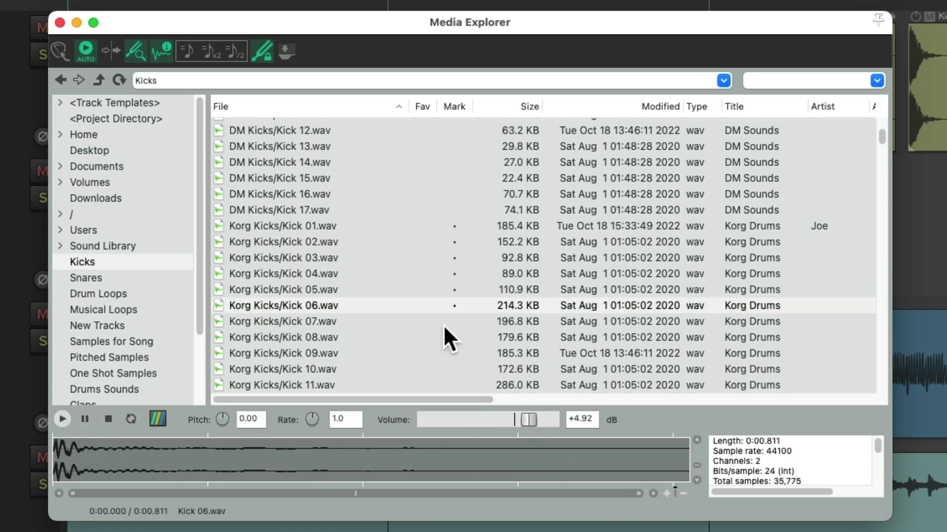
left_click(395, 305)
key("Down")
key("Down")
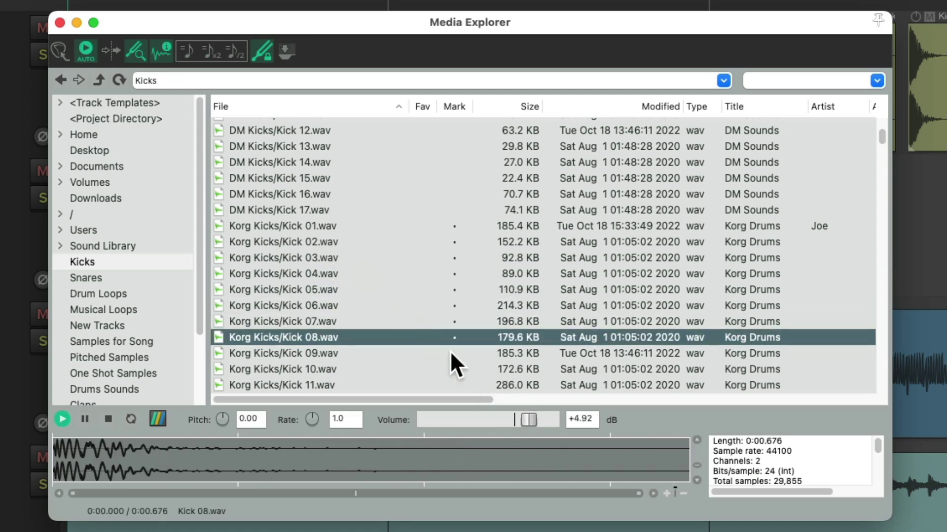
double_click(523, 420)
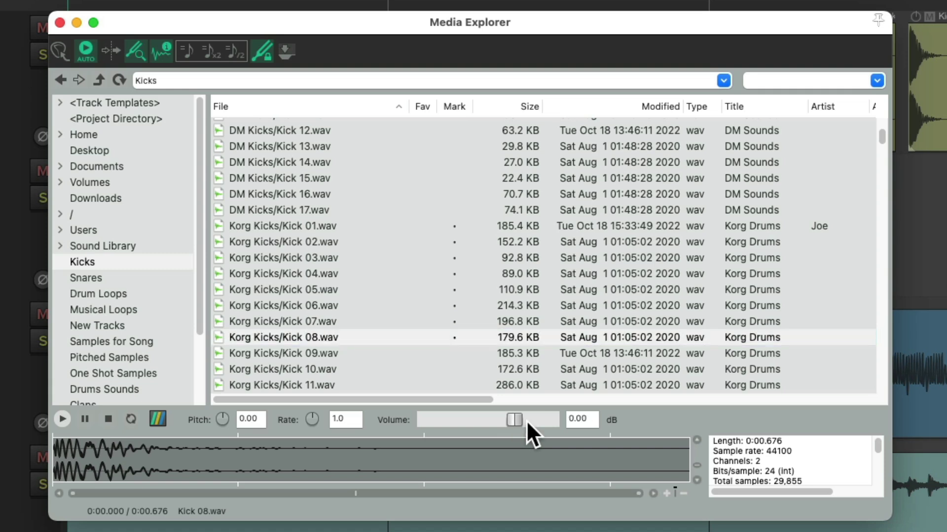
left_click_drag(516, 418, 475, 420)
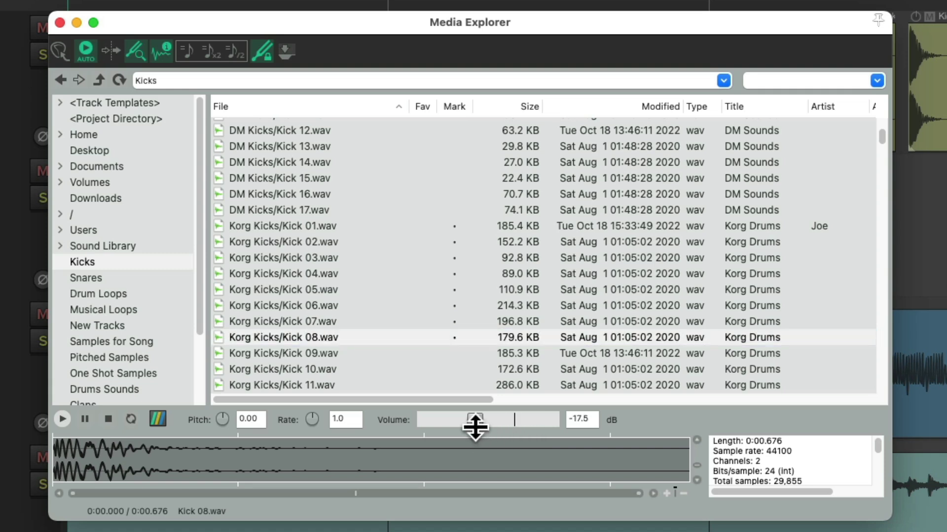
left_click(365, 333)
left_click_drag(365, 332, 229, 478)
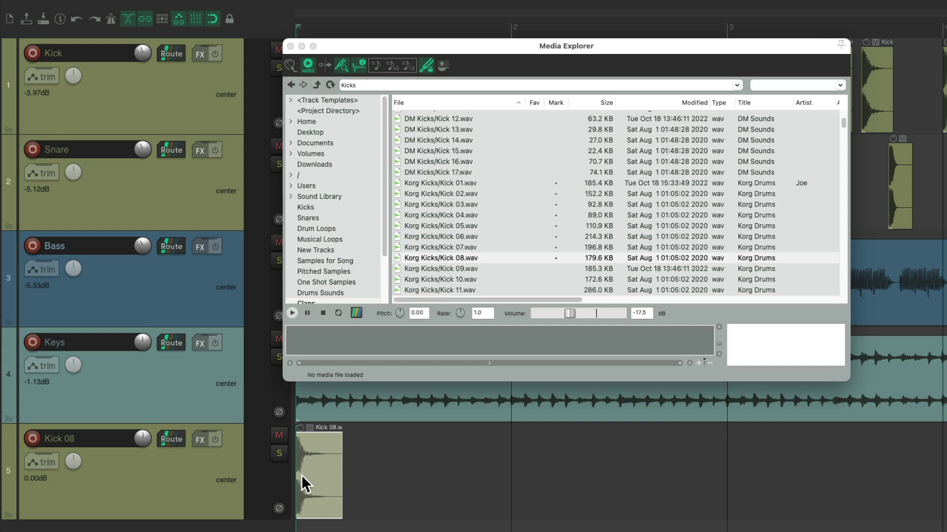
Undo the Kick 08 insert and enable 'Apply preview volume to inserted media item'.
key("ctrl+z")
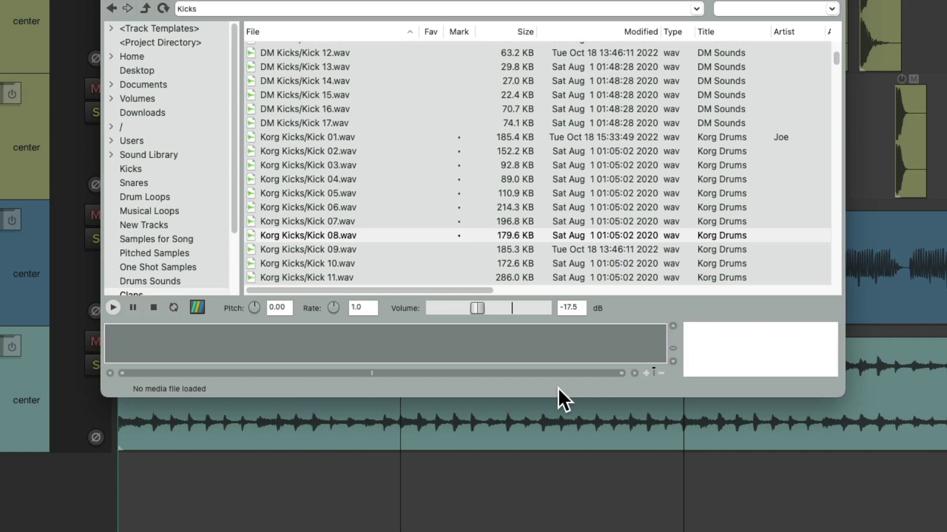
right_click(580, 389)
mouse_move(631, 462)
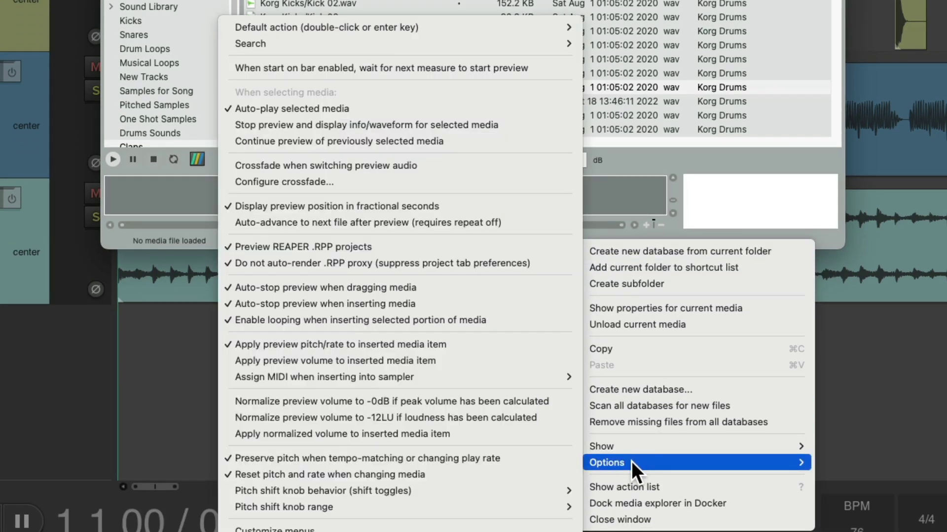
left_click(459, 361)
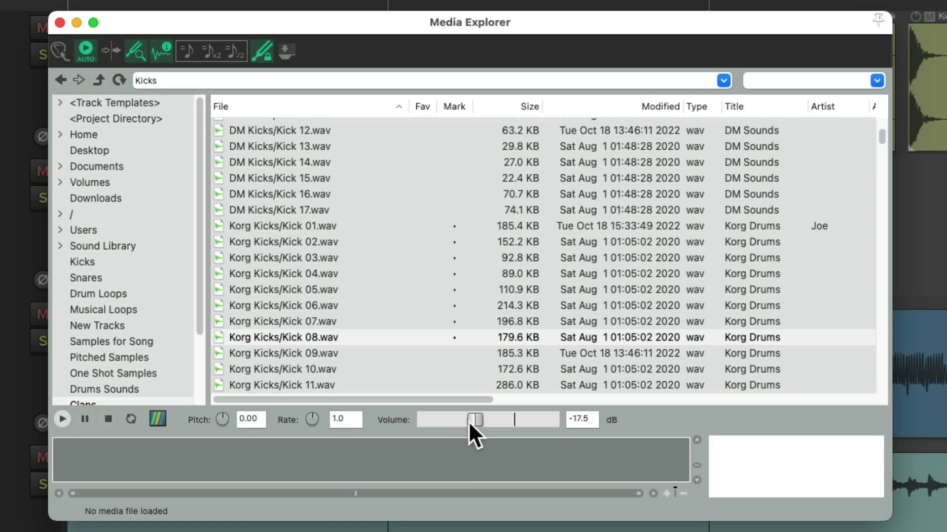
Insert Kick 09 at -7.40 dB preview volume, reset volume to 0 dB, and switch to Drum Loops.
left_click_drag(470, 420, 490, 419)
left_click(369, 352)
left_click_drag(369, 352, 242, 478)
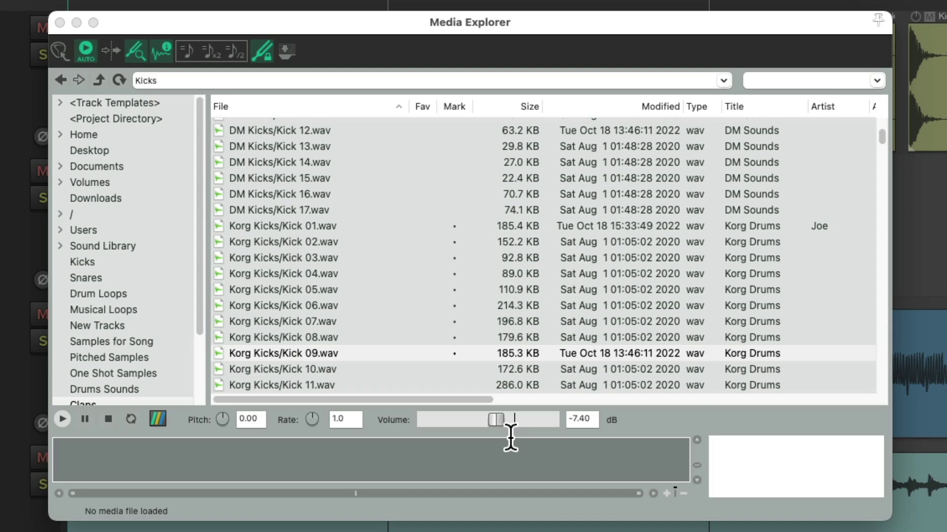
double_click(498, 421)
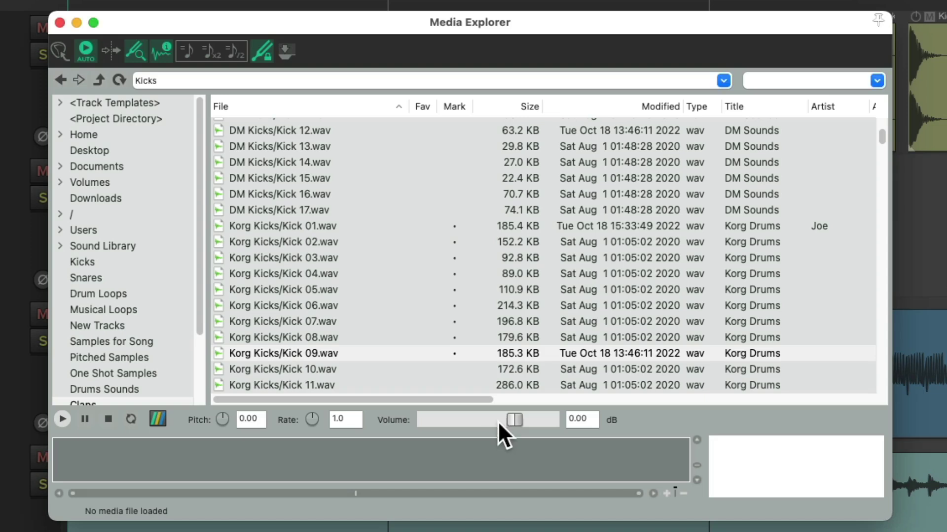
key("Down")
key("Down")
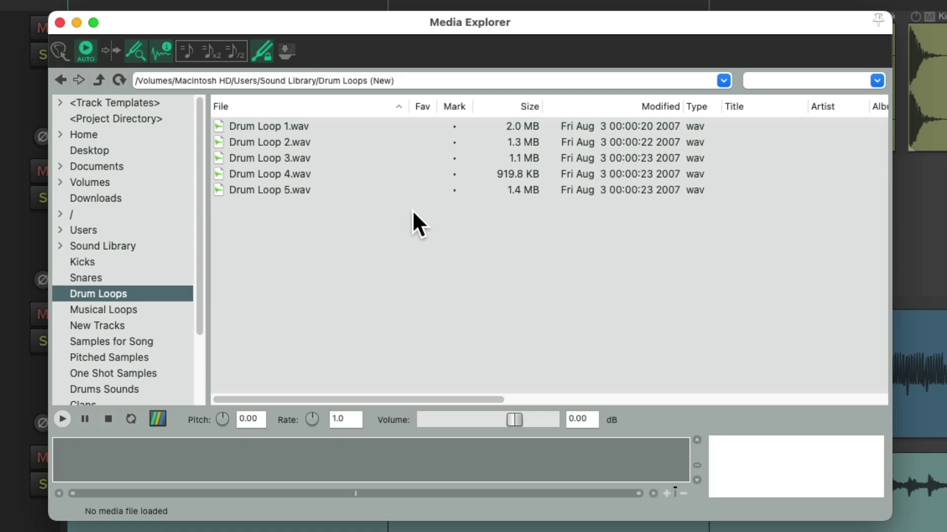
Preview Drum Loop 2 and place it on a new track below Keys, then play it back.
left_click(355, 146)
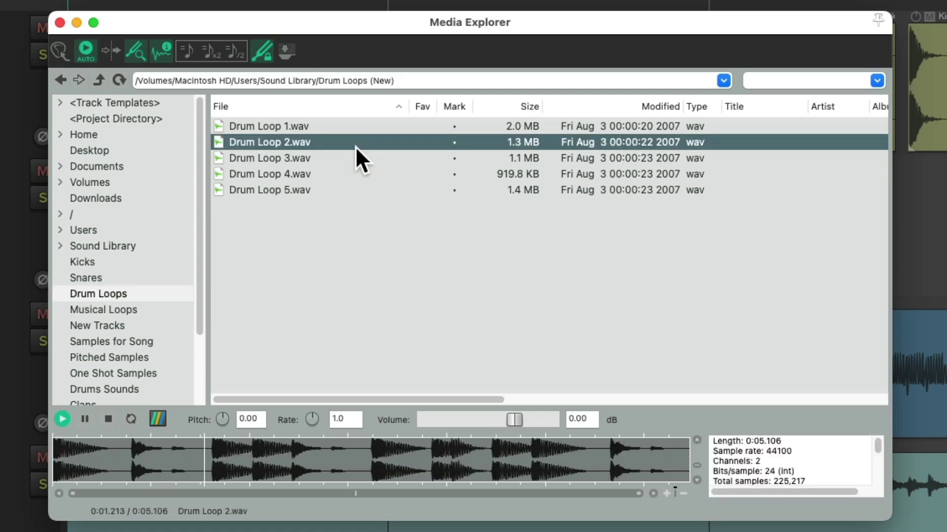
key("space")
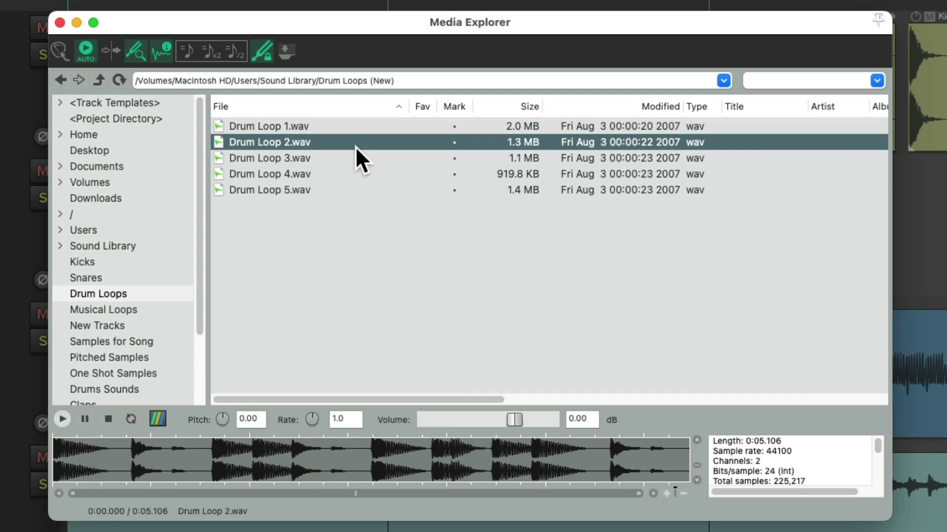
left_click_drag(348, 144, 242, 492)
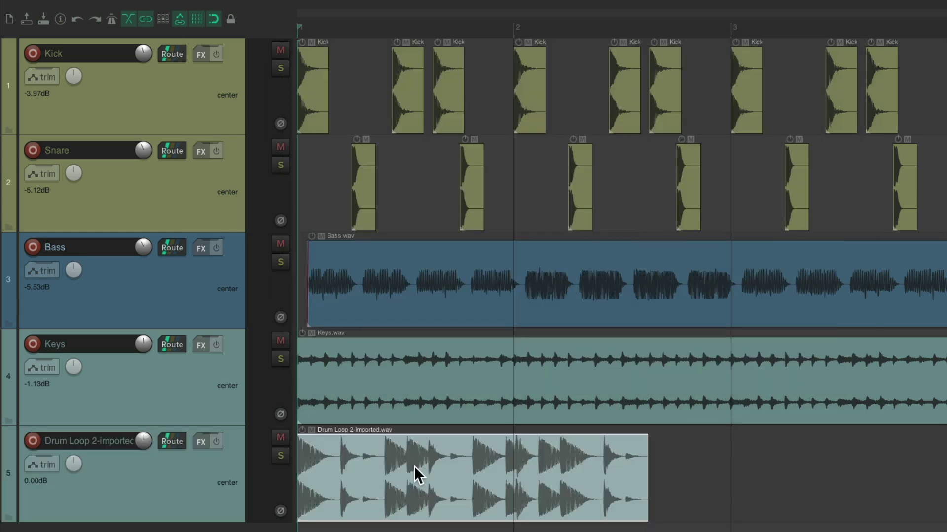
key("space")
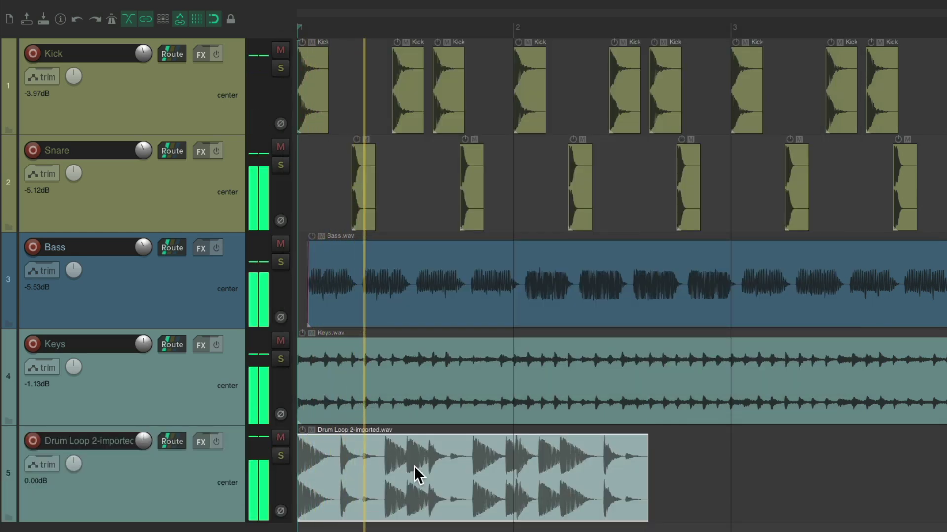
key("space")
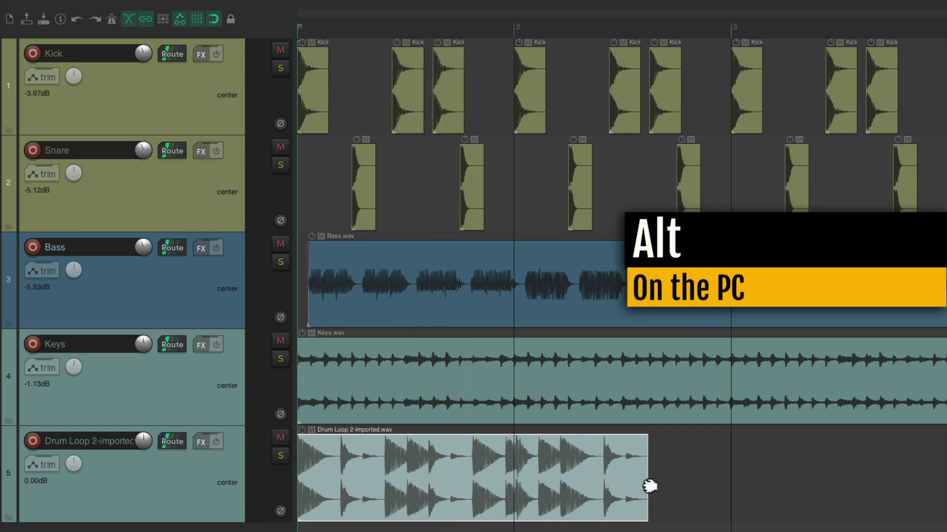
Stretch the drum loop item to end at bar 3 and enable tempo-matched previews in Media Explorer.
left_click_drag(650, 487, 732, 478)
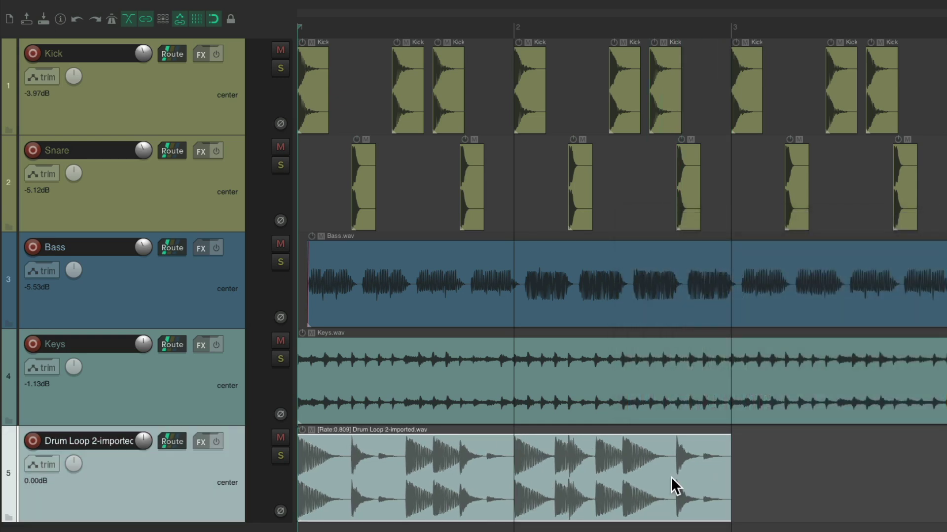
key("space")
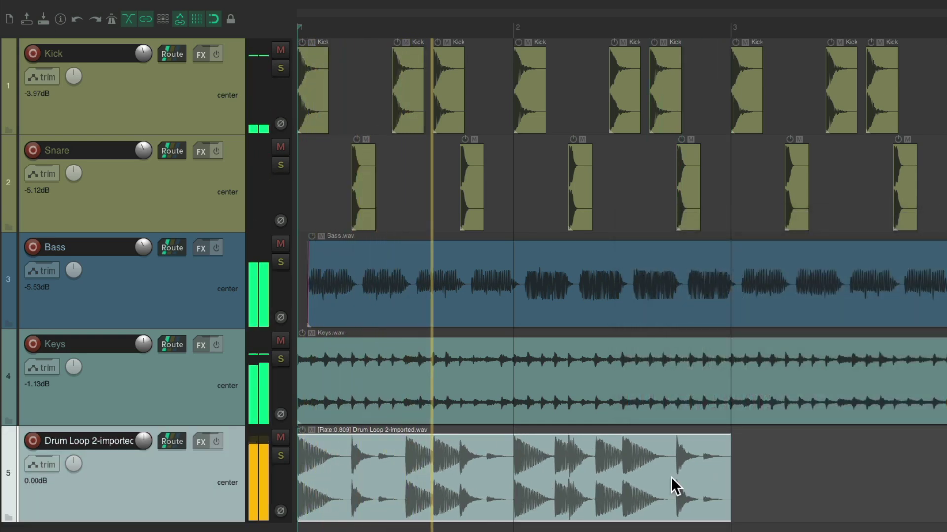
key("space")
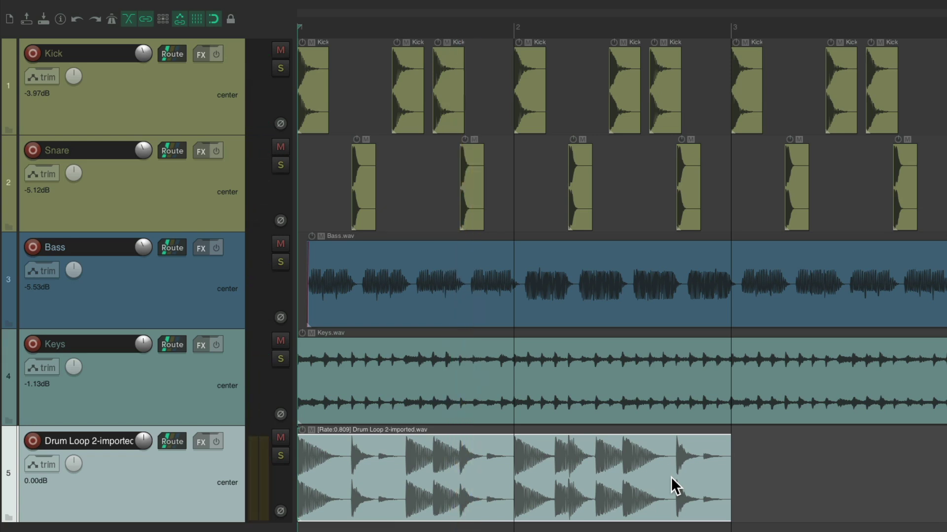
key("super+alt+x")
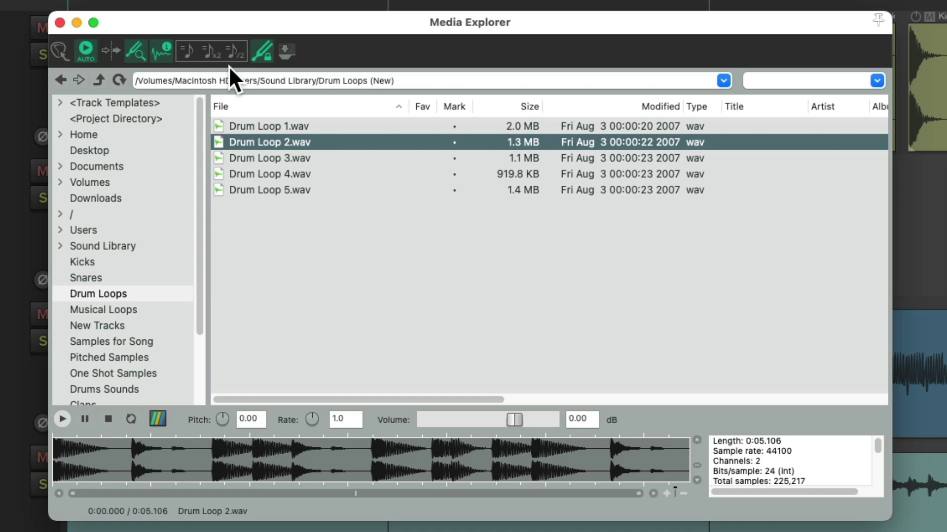
left_click(184, 52)
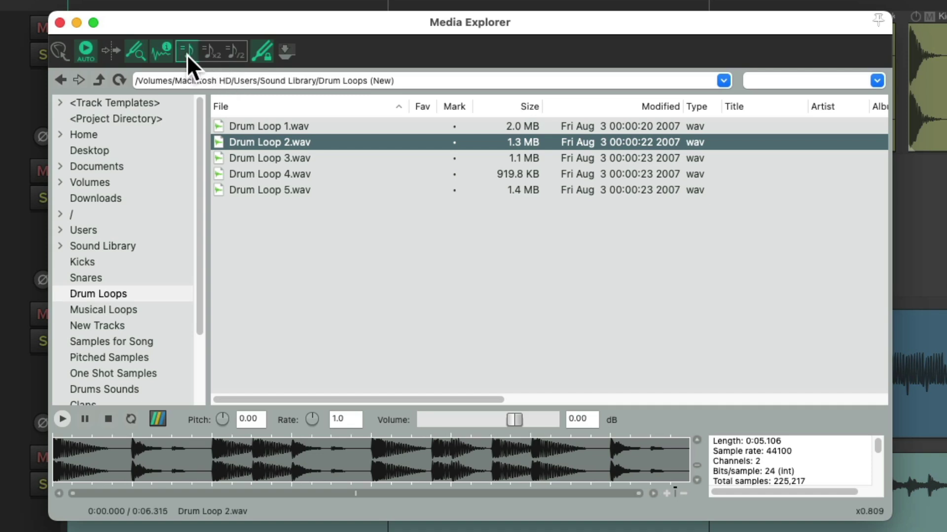
Preview Drum Loop 2, 3 and 4 at normal tempo match.
left_click(330, 142)
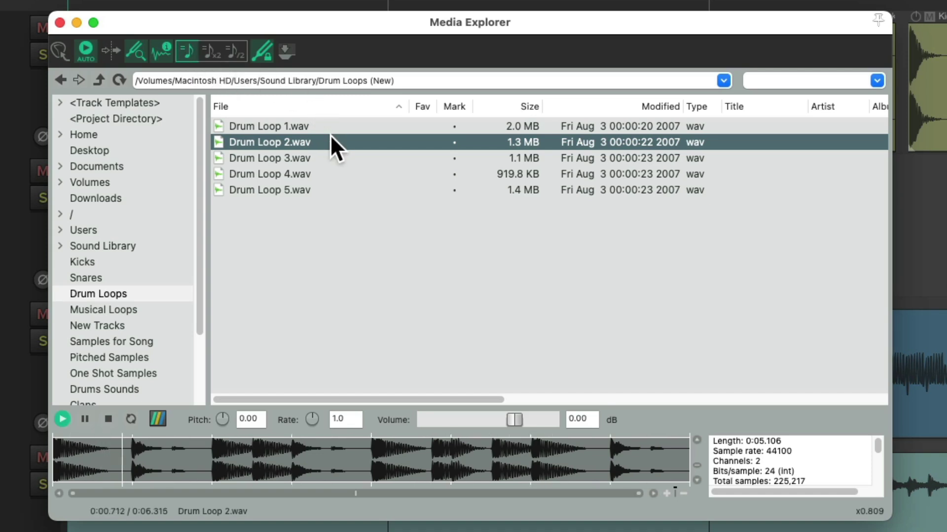
key("space")
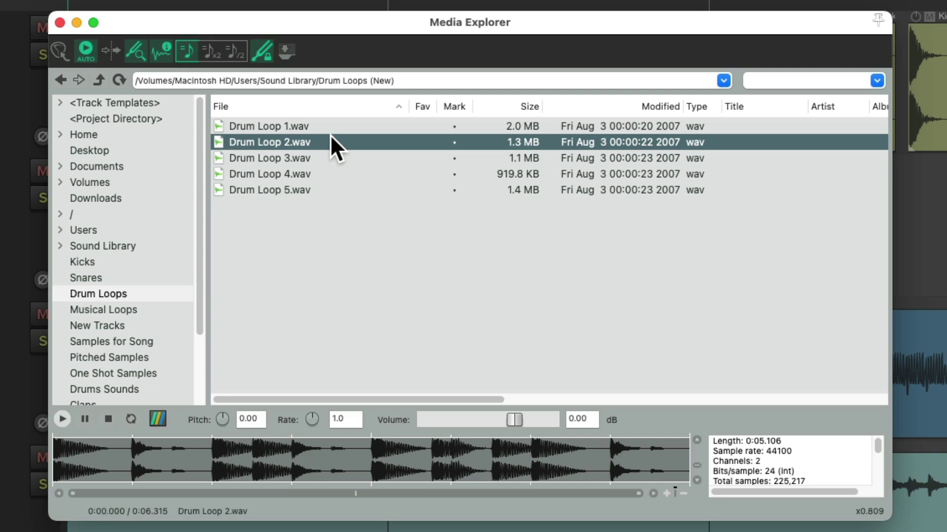
left_click(349, 157)
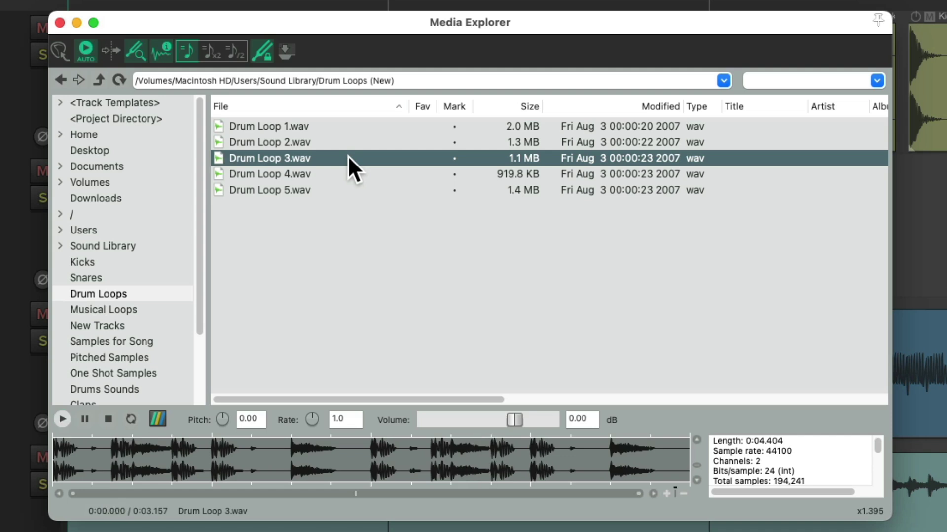
key("Down")
key("space")
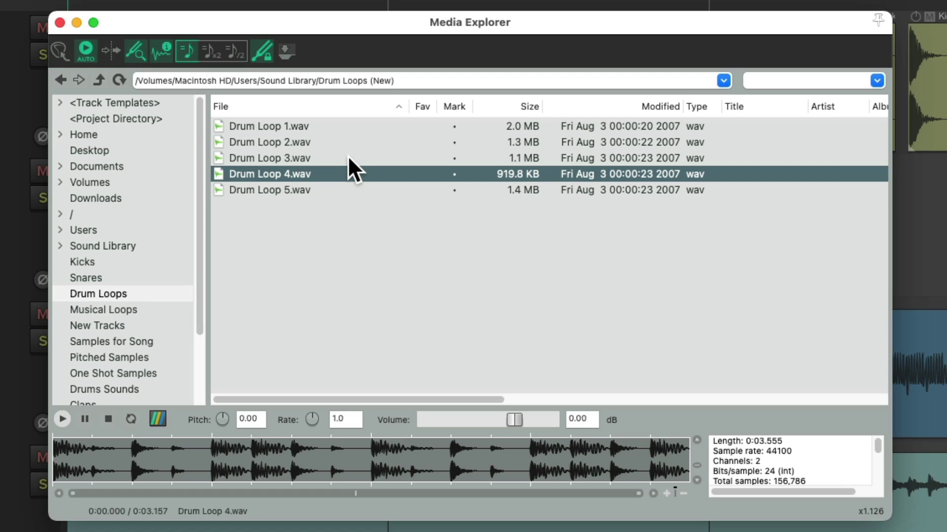
Preview Drum Loop 4 at x2 and /2 tempo match, then drag Drum Loop 1.wav into the arrangement.
left_click(215, 55)
key("space")
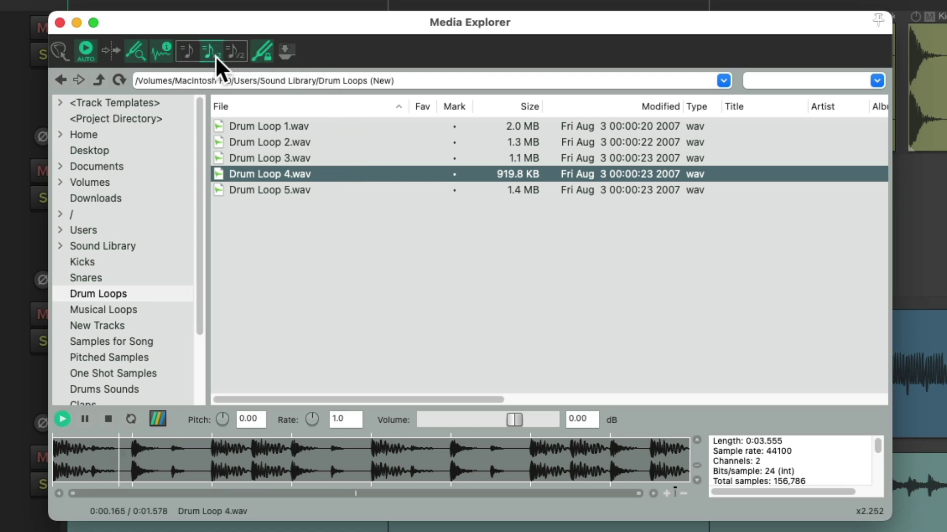
key("space")
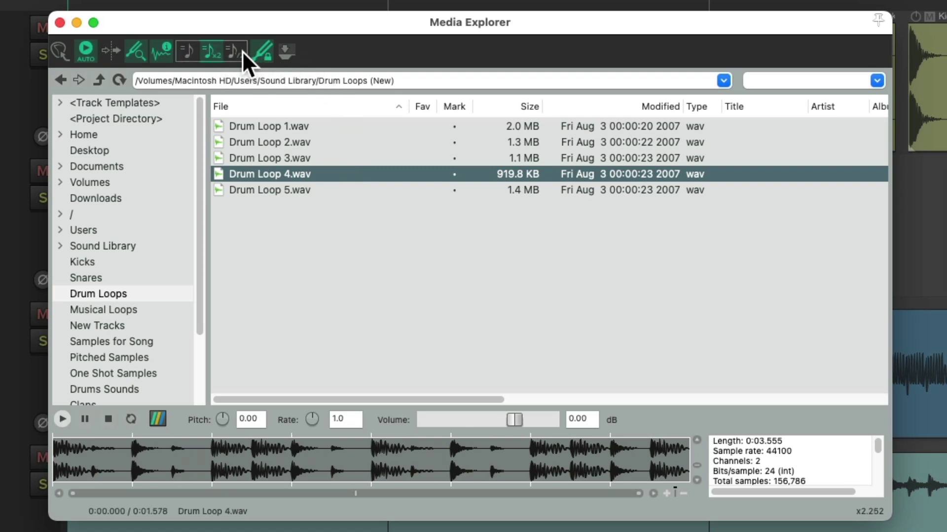
left_click(235, 52)
key("space")
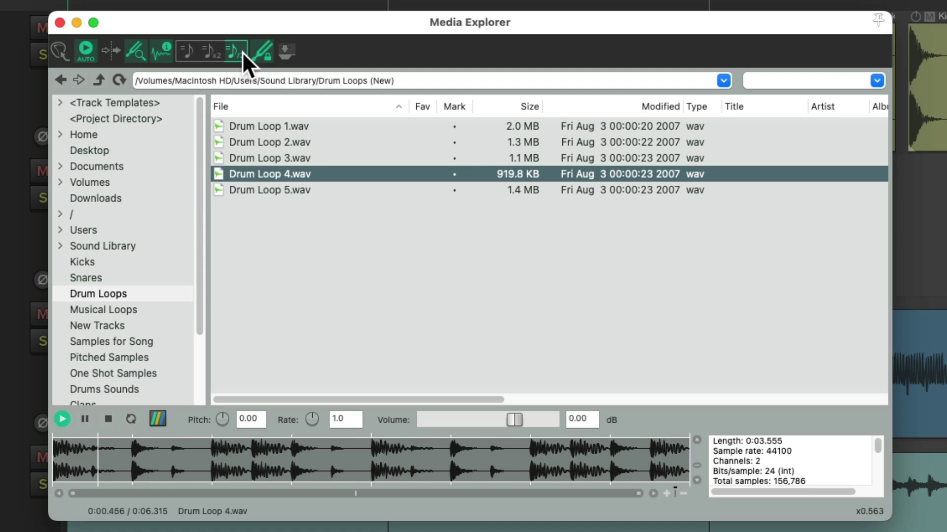
key("space")
left_click(242, 52)
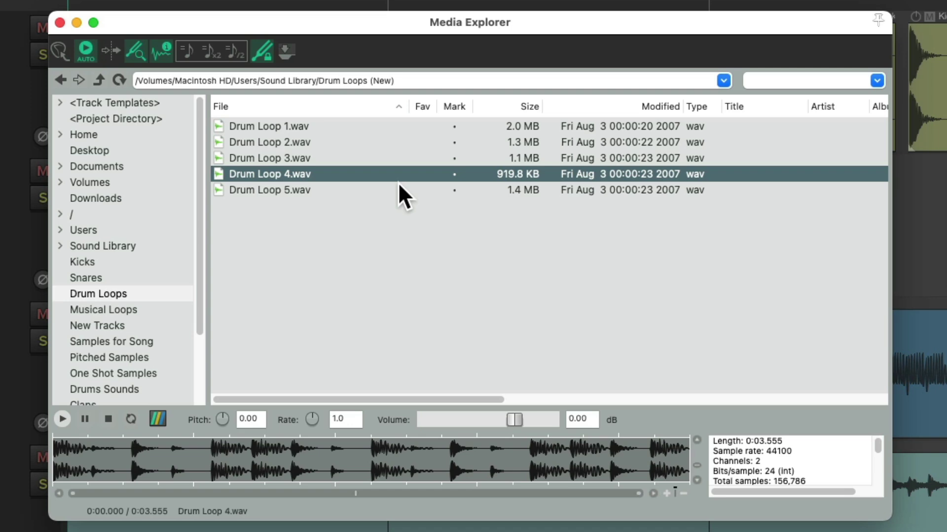
left_click(339, 126)
left_click_drag(338, 124, 203, 474)
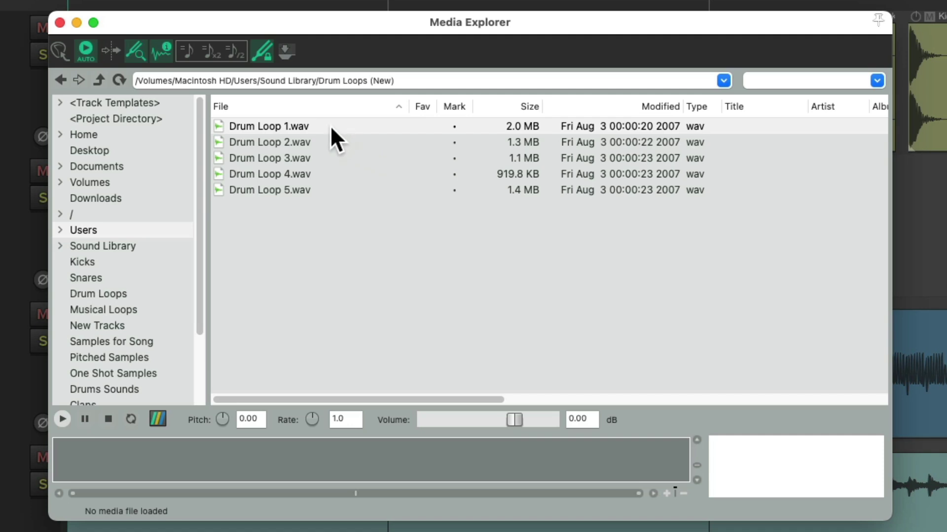
Replace the first drop with Drum Loop 1.wav on a newly added track 5 below Keys.
left_click_drag(330, 125, 306, 445)
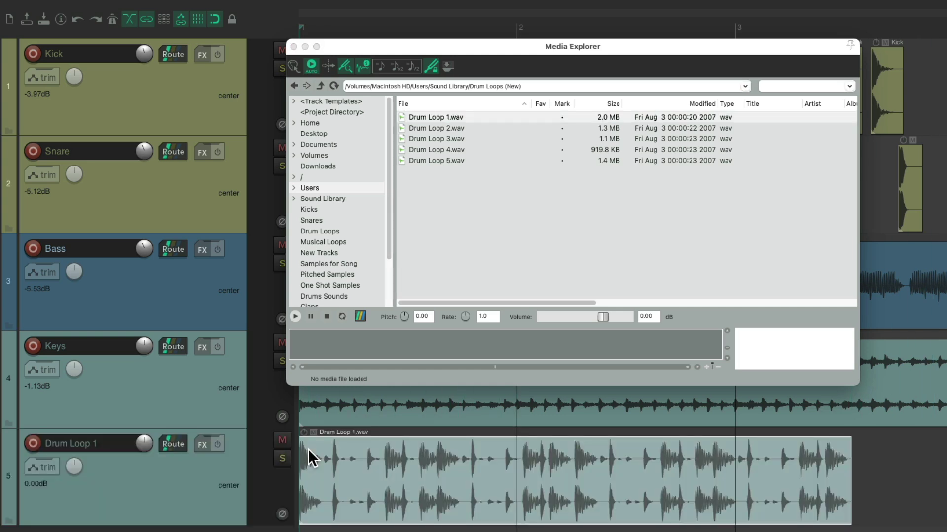
key("super+z")
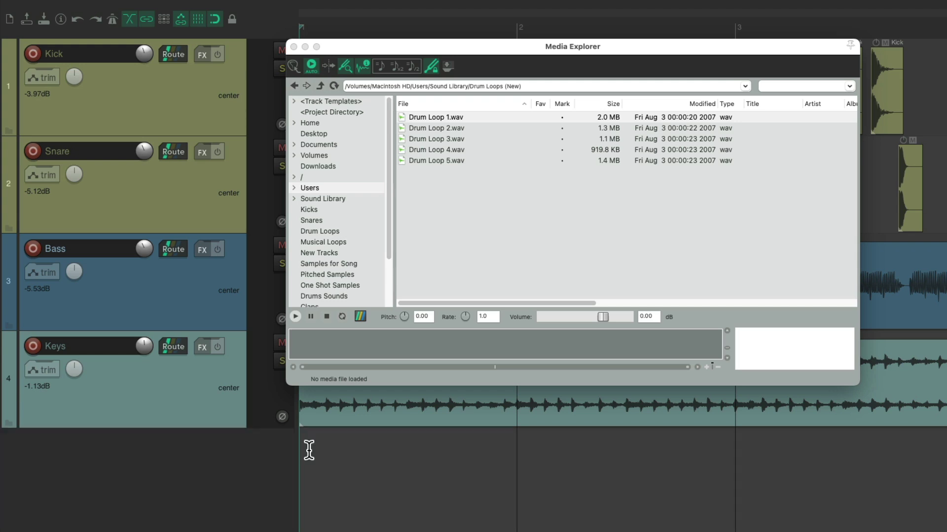
double_click(189, 471)
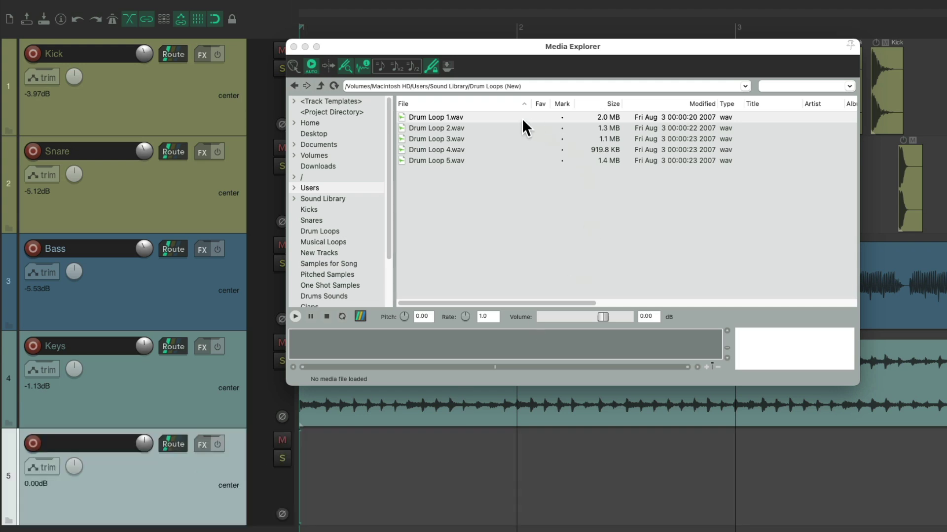
left_click_drag(468, 117, 299, 453)
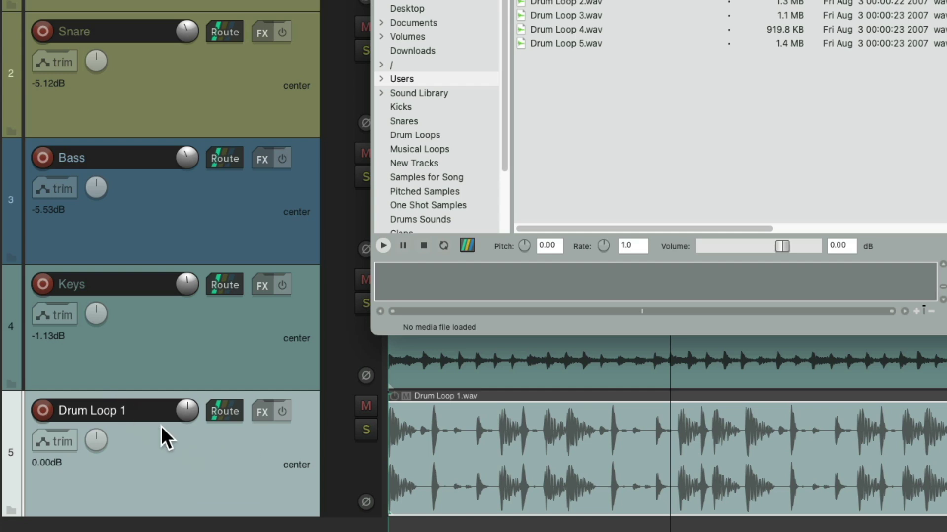
key("super+z")
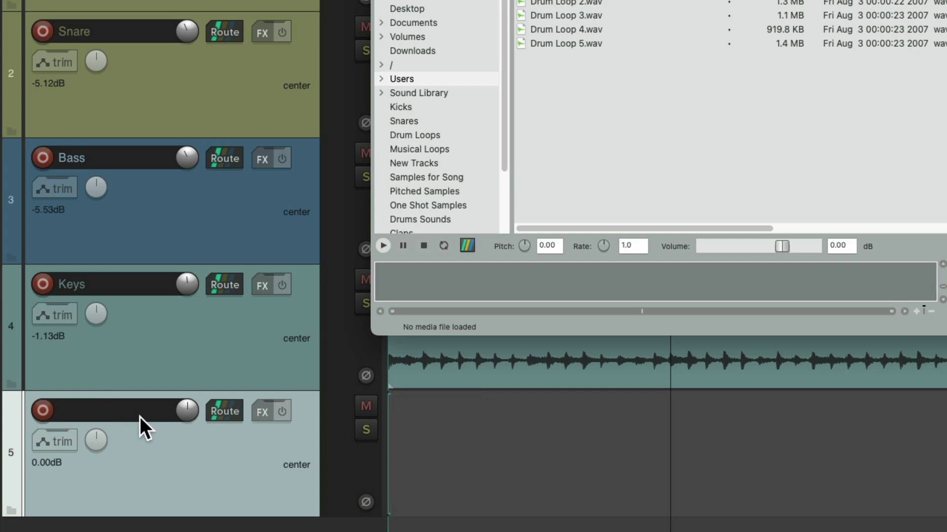
key("super+shift+z")
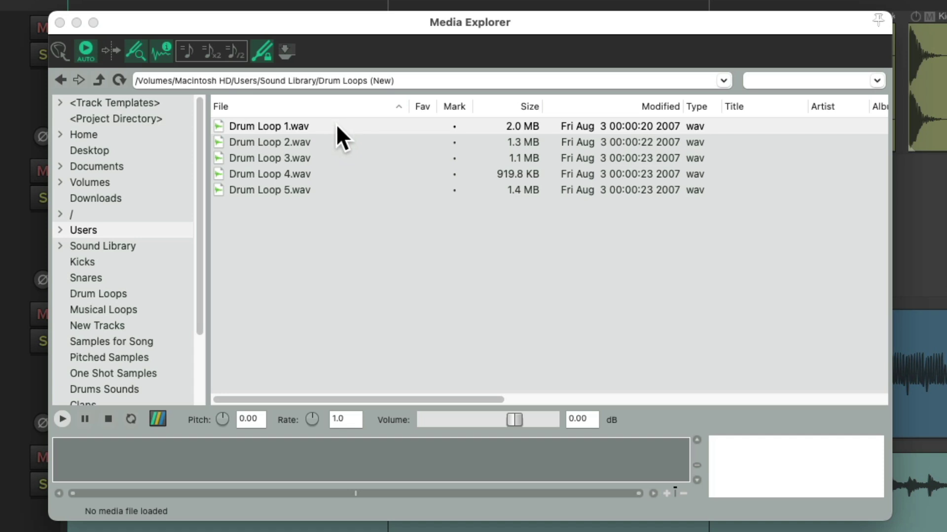
Select bars 1–2 and insert Drum Loop 1.wav stretched to that selection on new track 5.
right_click(336, 128)
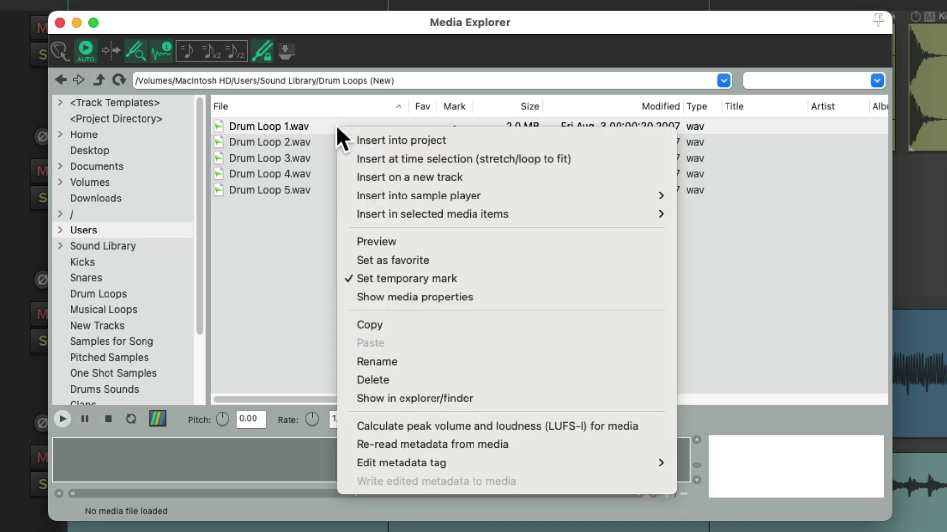
left_click(351, 157)
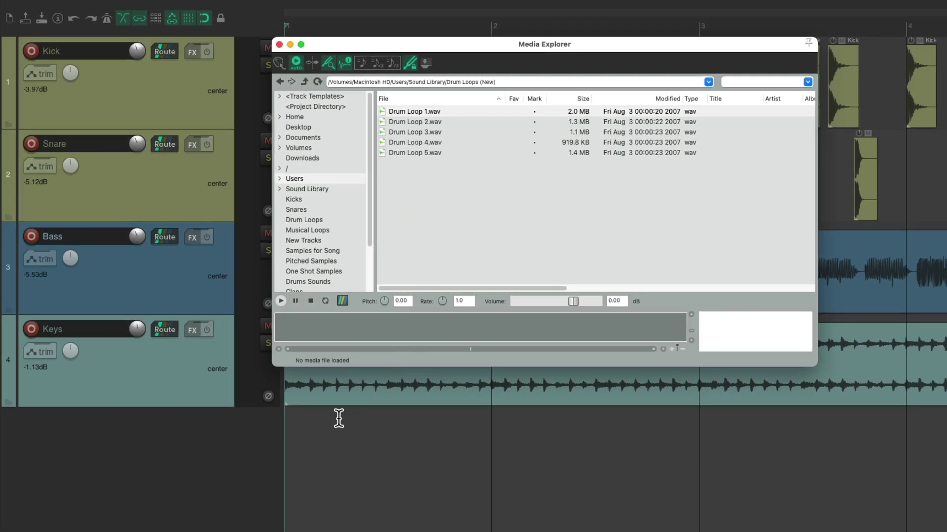
left_click_drag(290, 440, 429, 420)
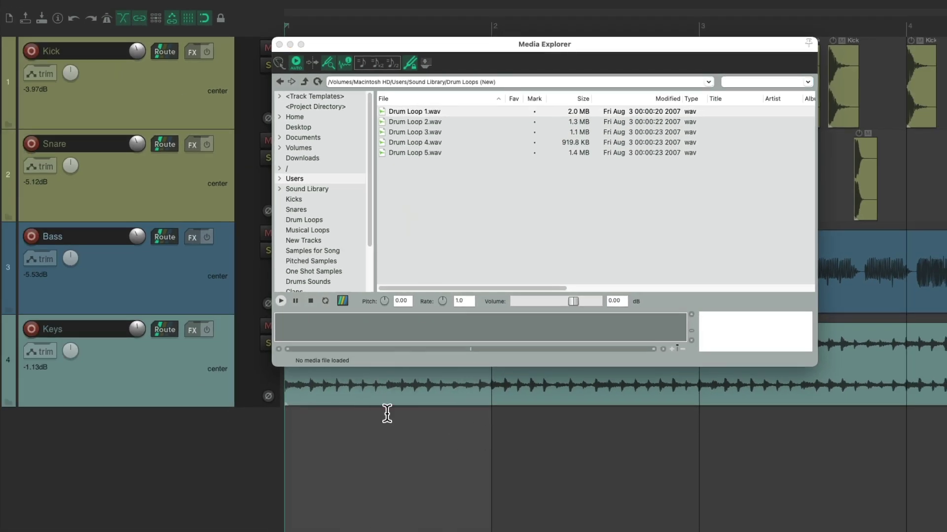
double_click(205, 436)
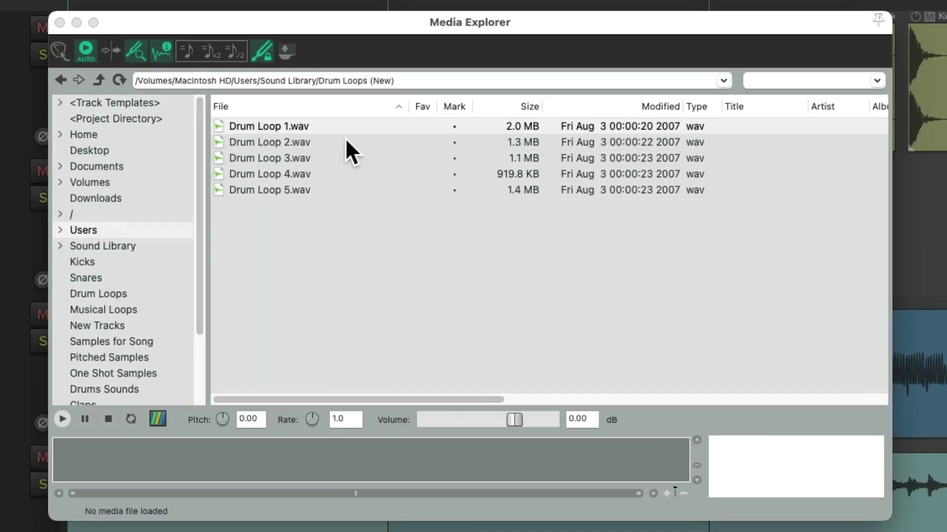
right_click(327, 125)
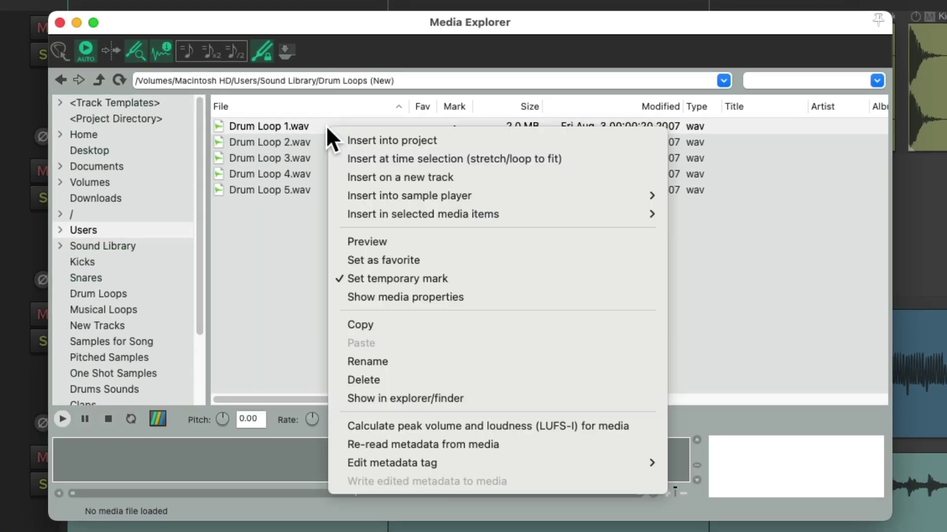
left_click(338, 157)
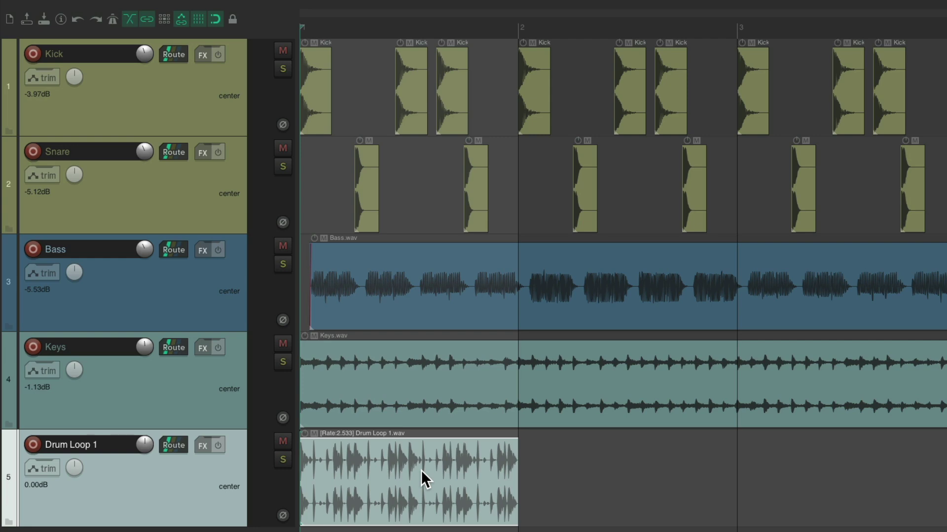
key("super+alt+x")
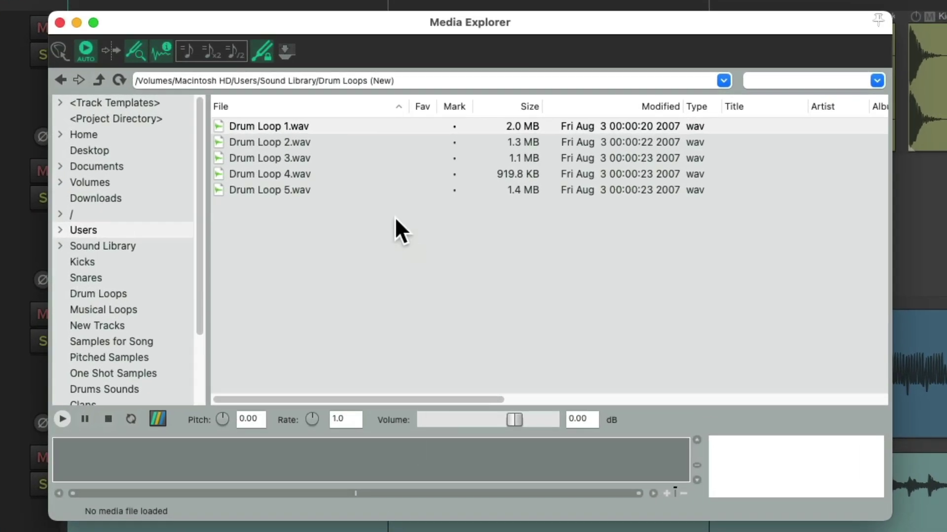
Dismiss the Drum Loop 1 insert options and open the Musical Loops folder.
right_click(334, 127)
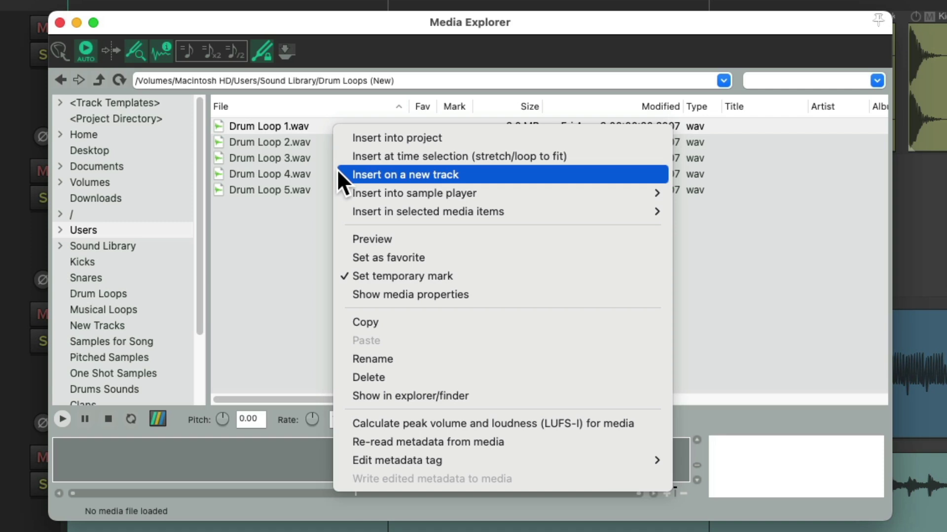
mouse_move(342, 192)
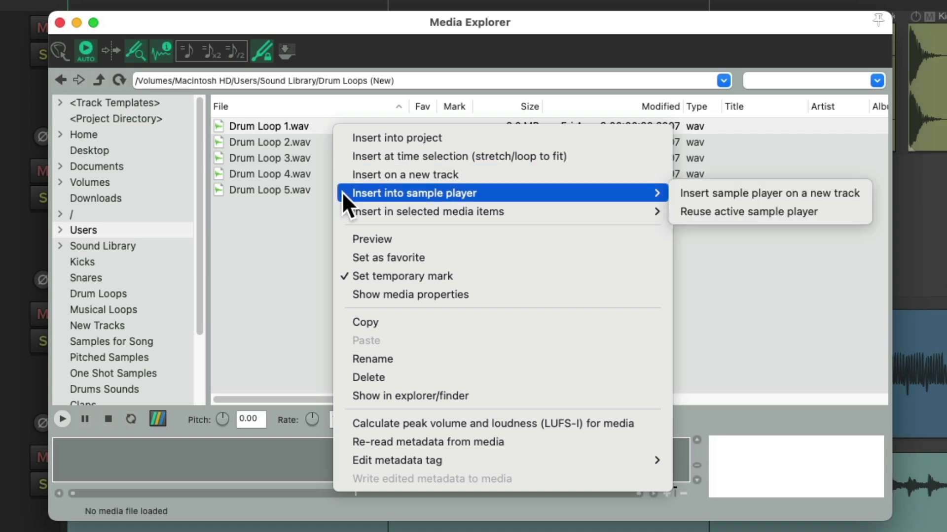
left_click(279, 253)
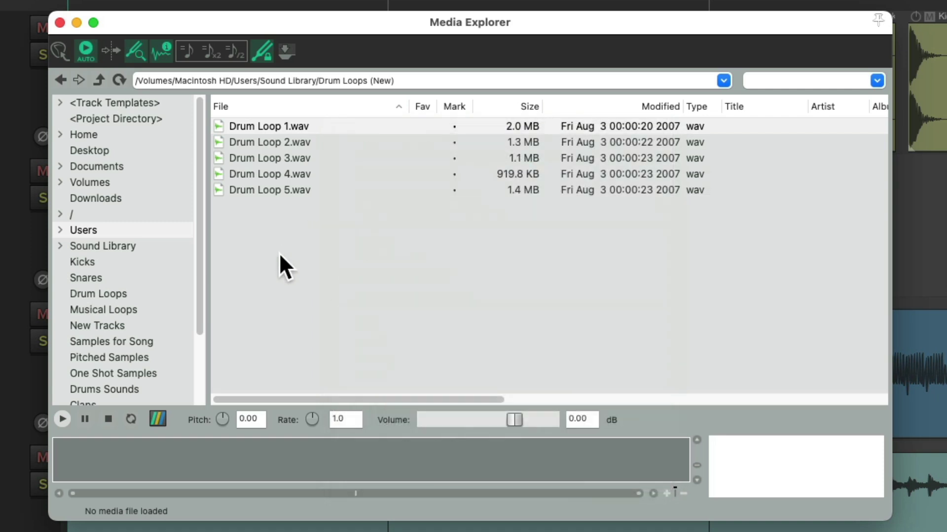
left_click(159, 304)
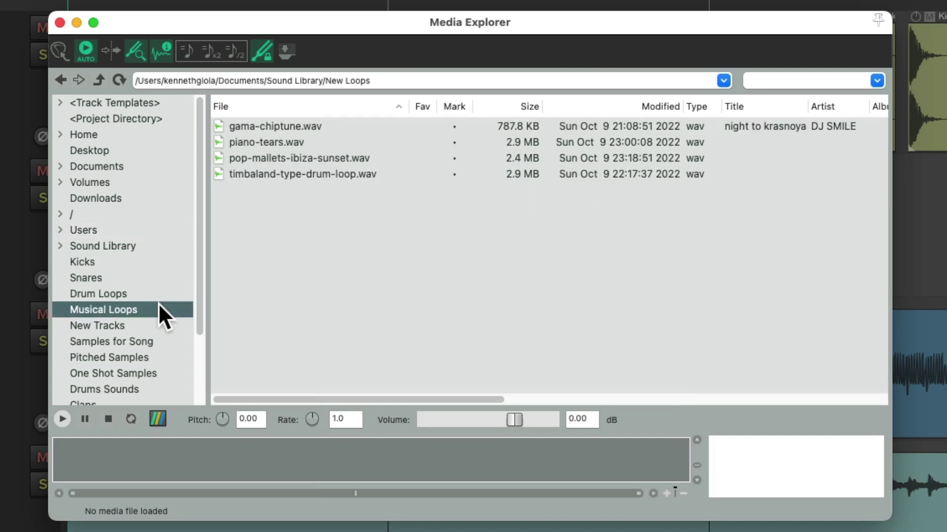
Preview piano-tears.wav and insert it into a sample player on a new track.
left_click(325, 138)
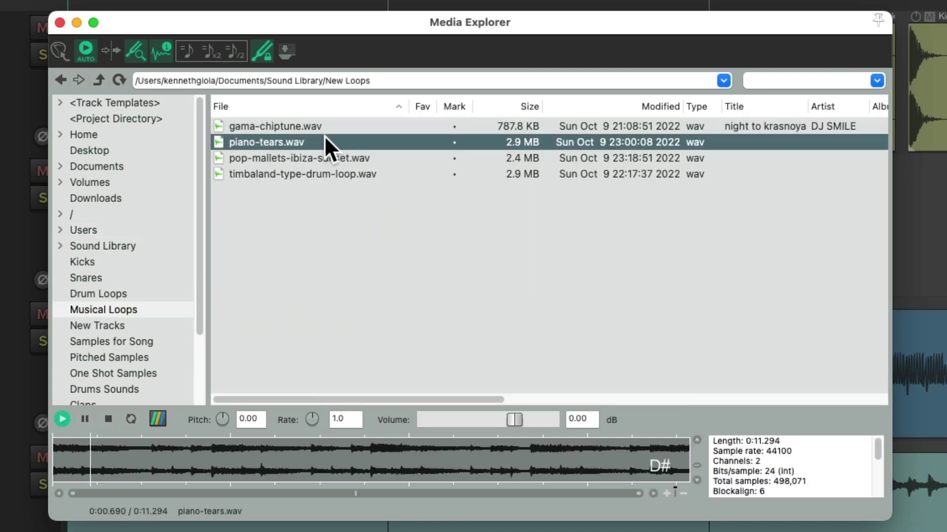
key("space")
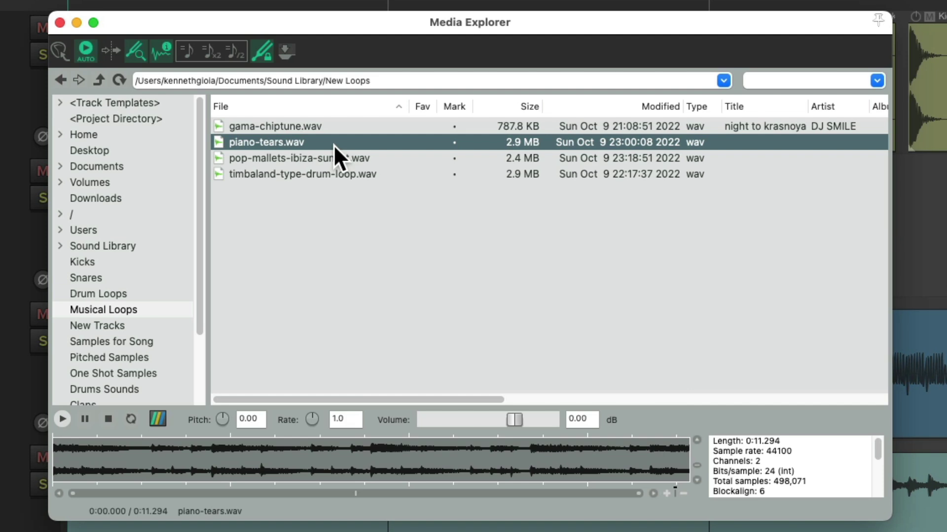
right_click(333, 144)
mouse_move(343, 212)
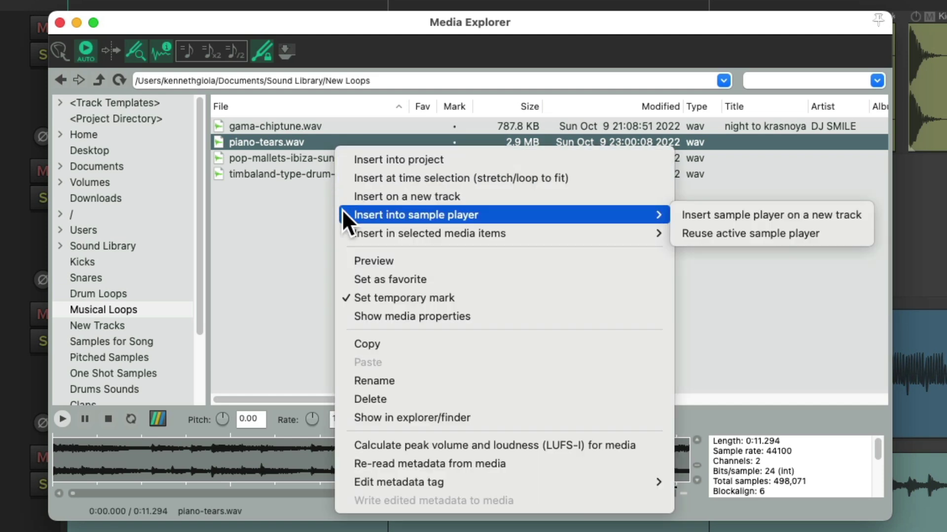
left_click(679, 217)
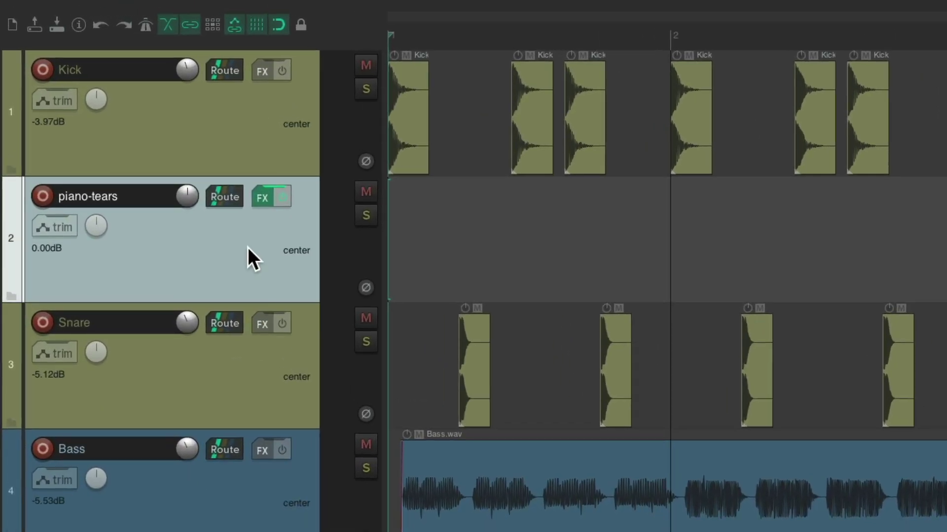
Audition the piano-tears sample in ReaSamplOmatic5000 and enable Obey note-offs.
left_click(260, 204)
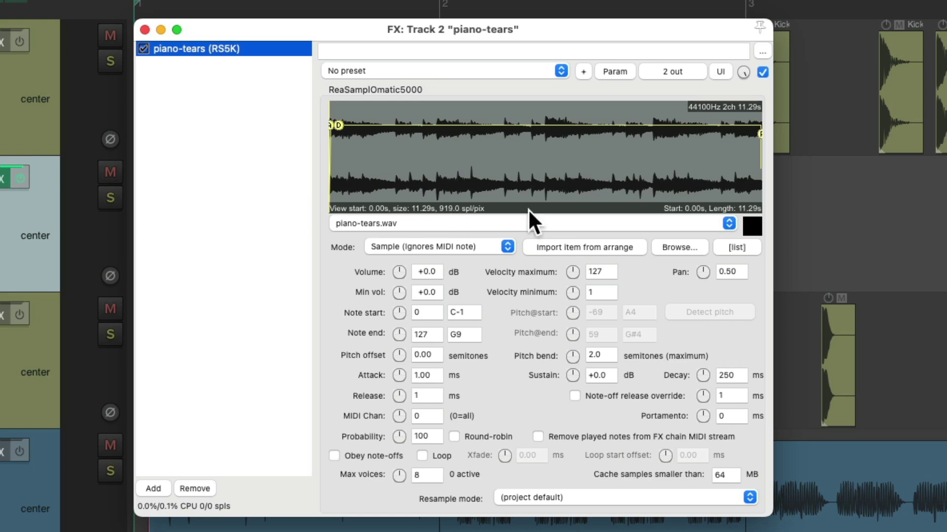
left_click(750, 227)
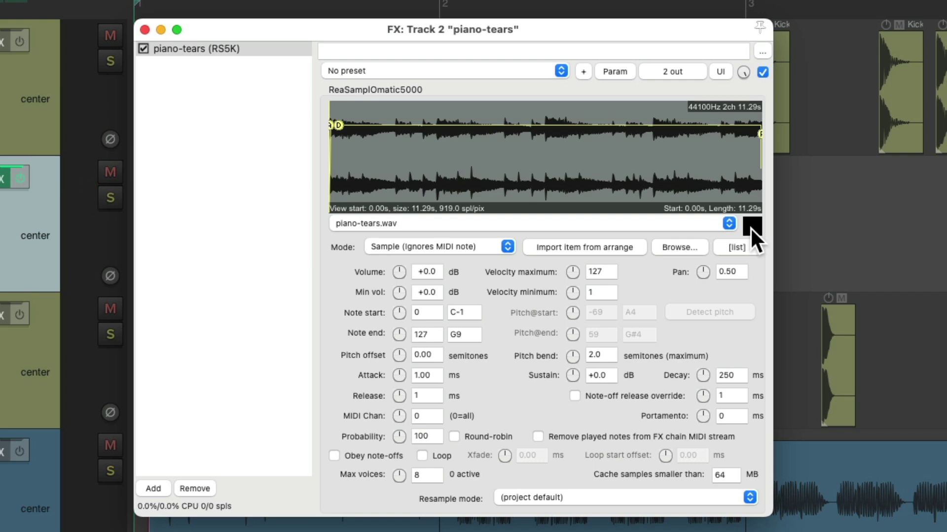
left_click(335, 455)
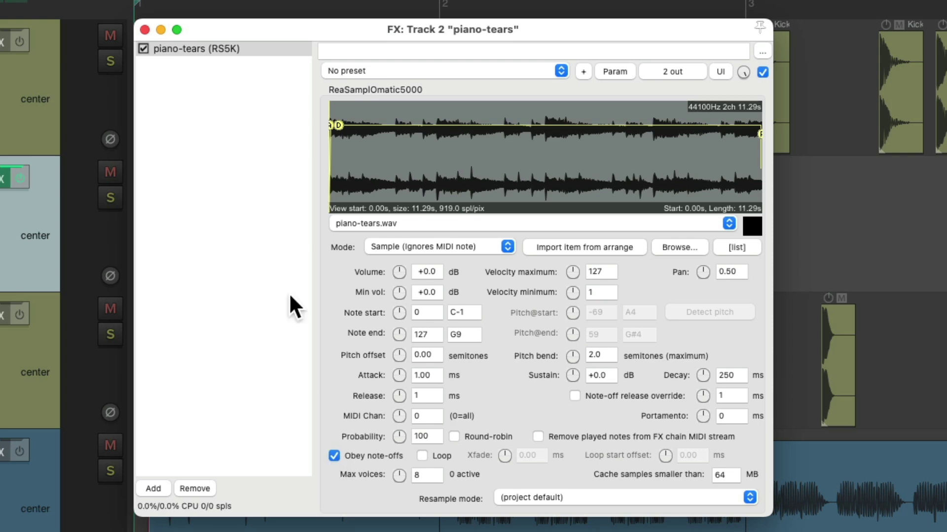
left_click(145, 30)
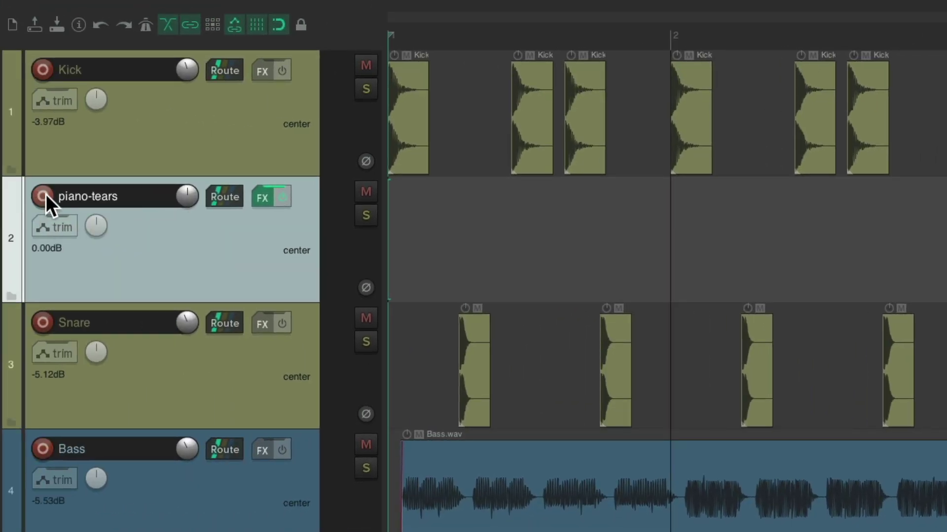
Arm the piano-tears track for recording and trigger its sample three times on C3.
left_click(44, 196)
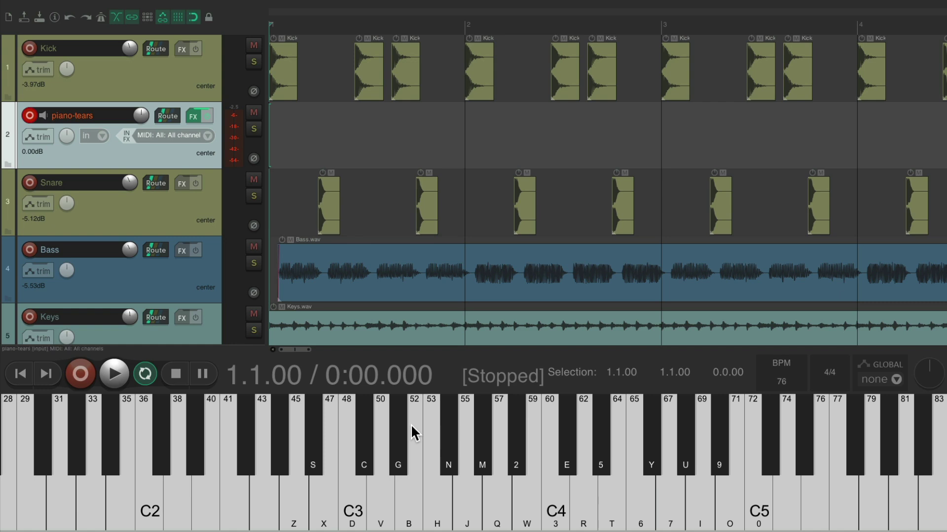
key("d")
key("d")
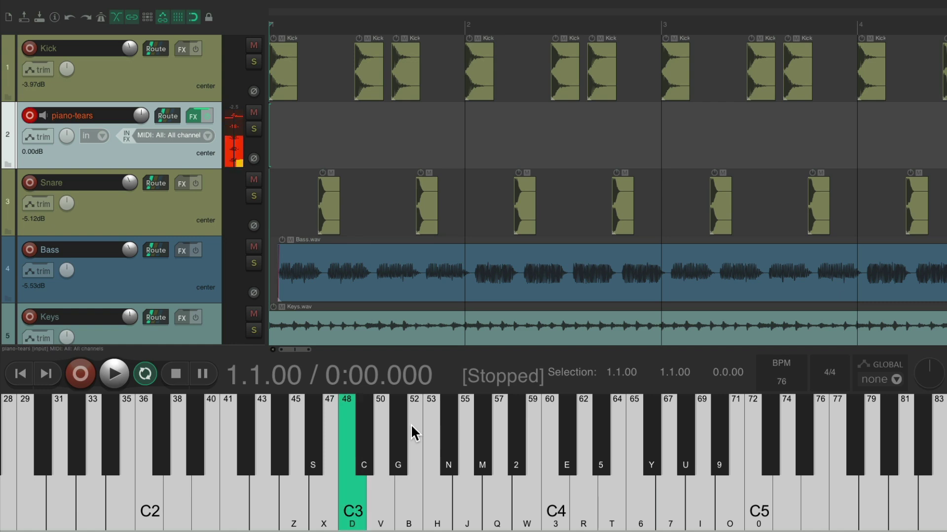
key("d")
key("d")
key("d")
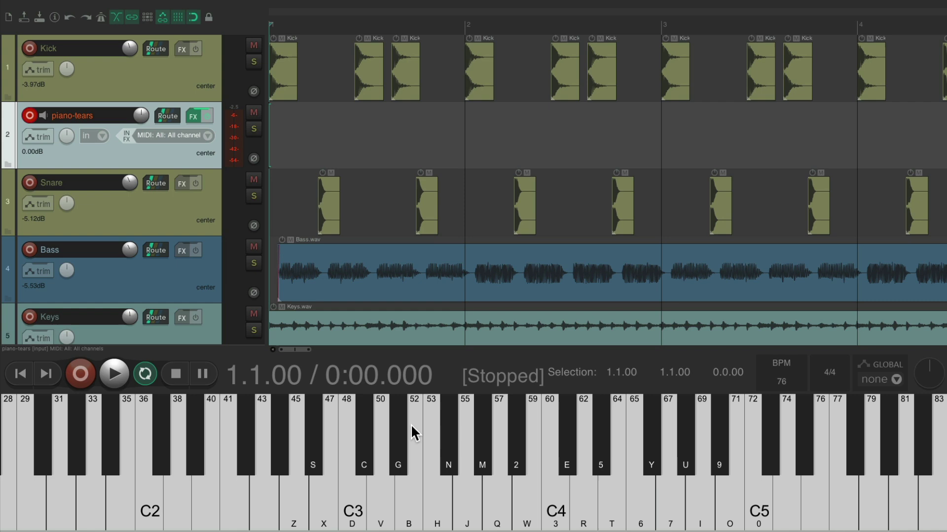
key("d")
key("d")
key("d")
key("super+alt+x")
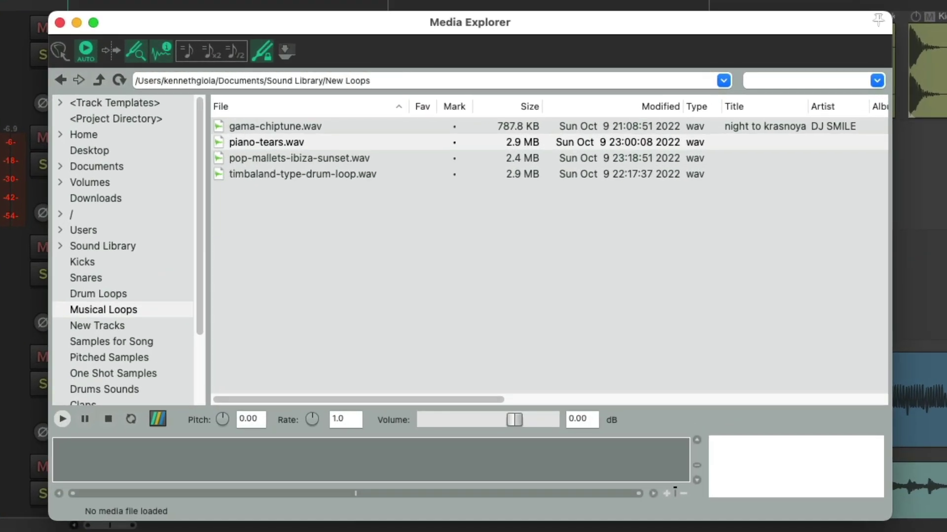
Load pop-mallets-ibiza-sunset.wav into the existing sample player, reusing the active one.
left_click(374, 159)
key("space")
right_click(374, 159)
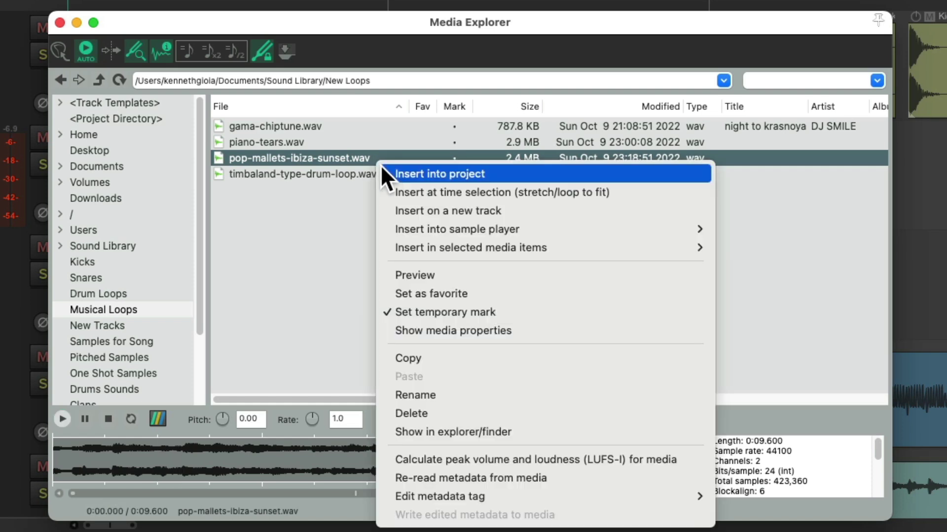
mouse_move(385, 228)
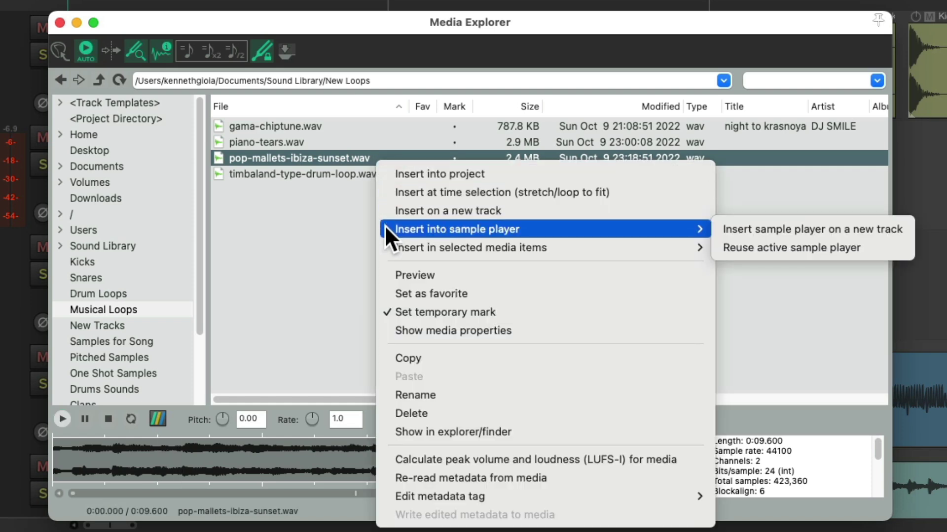
left_click(753, 248)
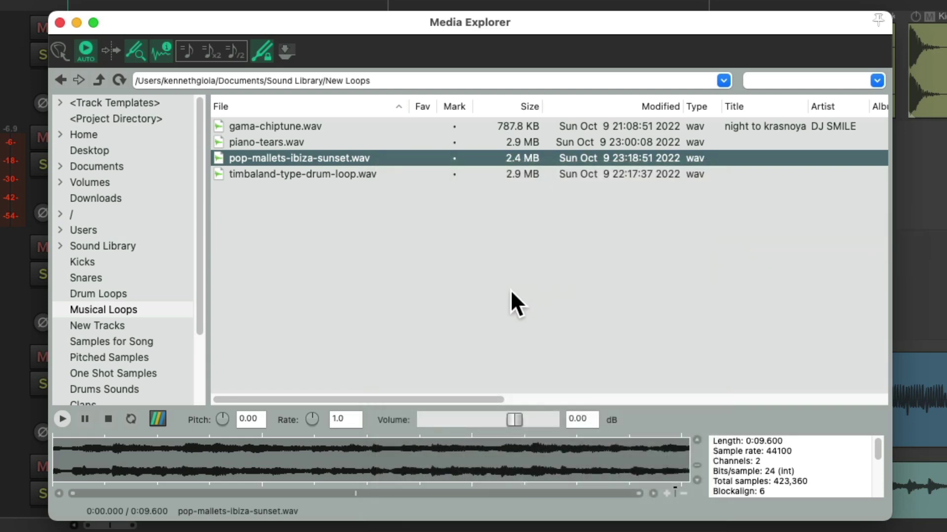
Audition the new sample on C3, then play and stop the four-track project.
key("super+alt+x")
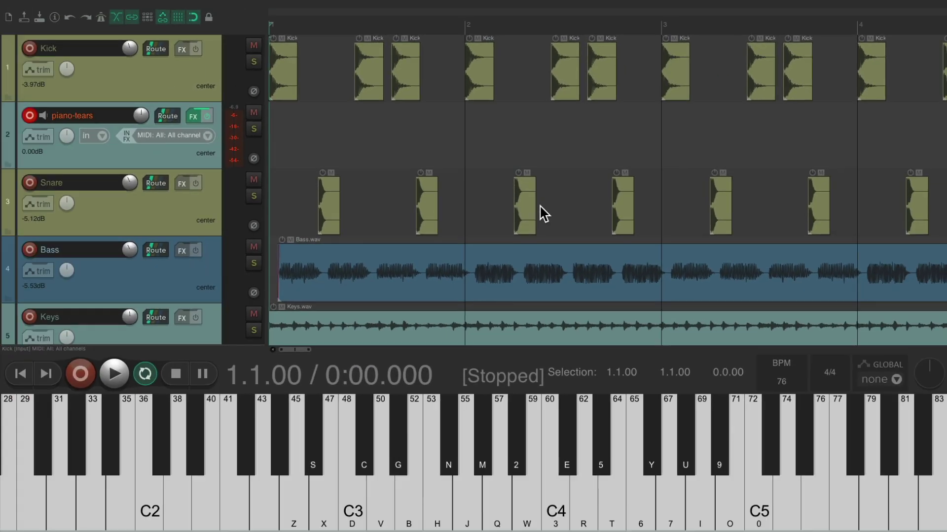
left_click(353, 484)
left_click(353, 487)
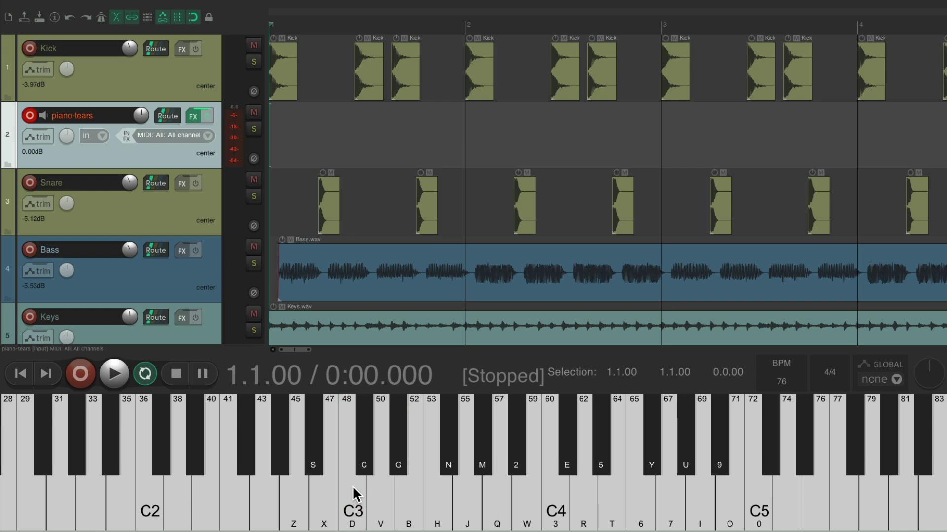
key("super+alt+x")
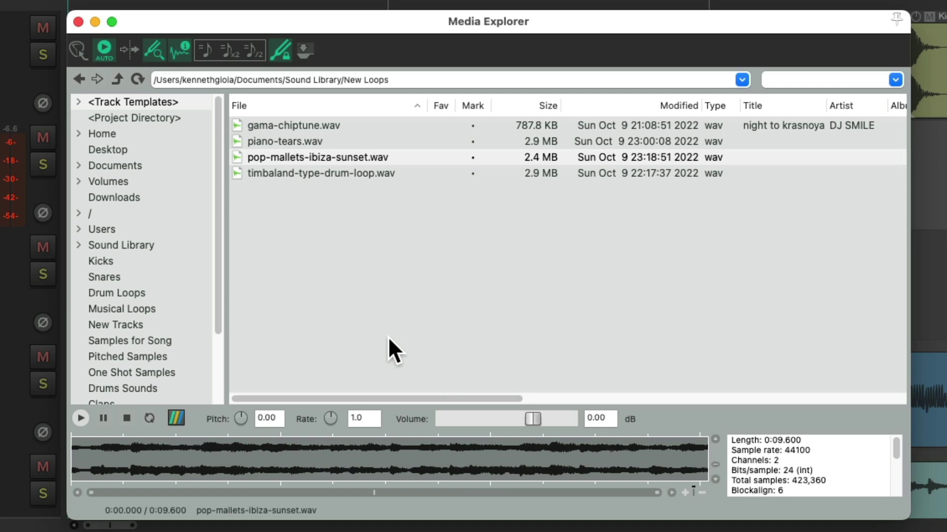
key("super+alt+x")
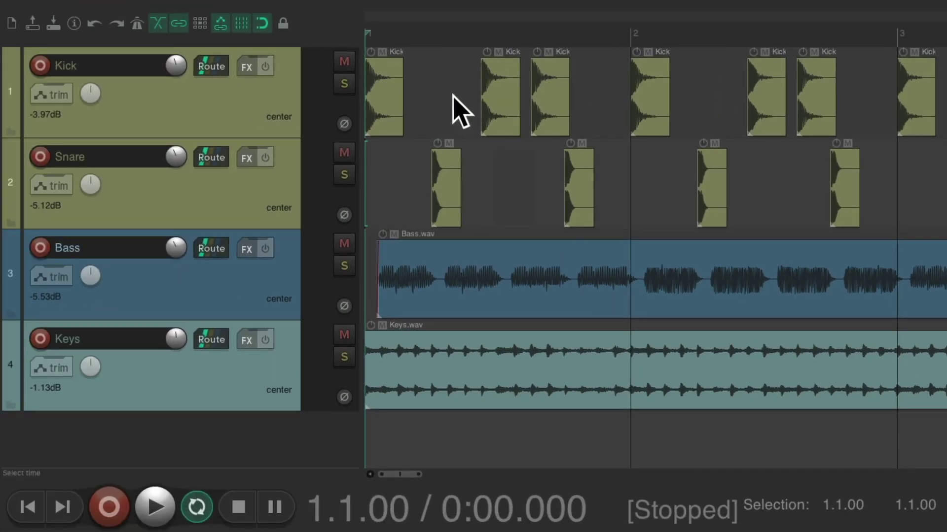
key("space")
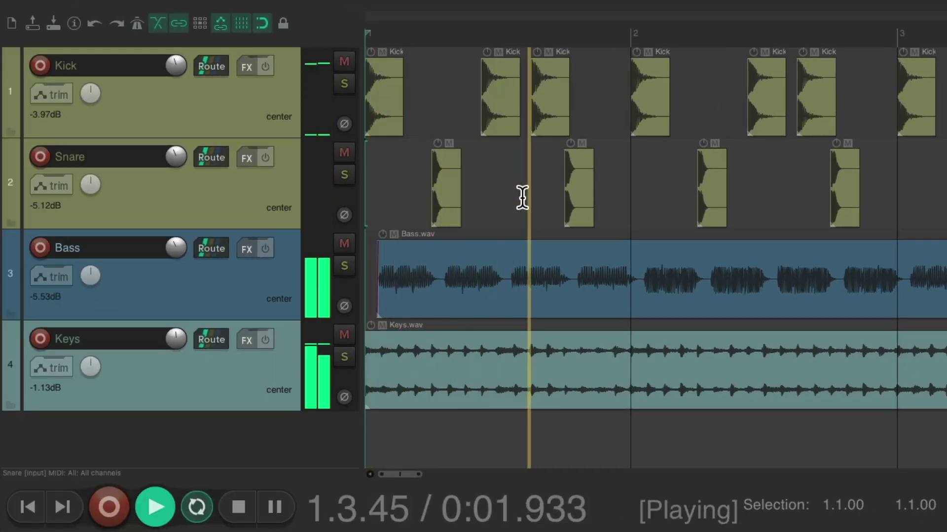
key("space")
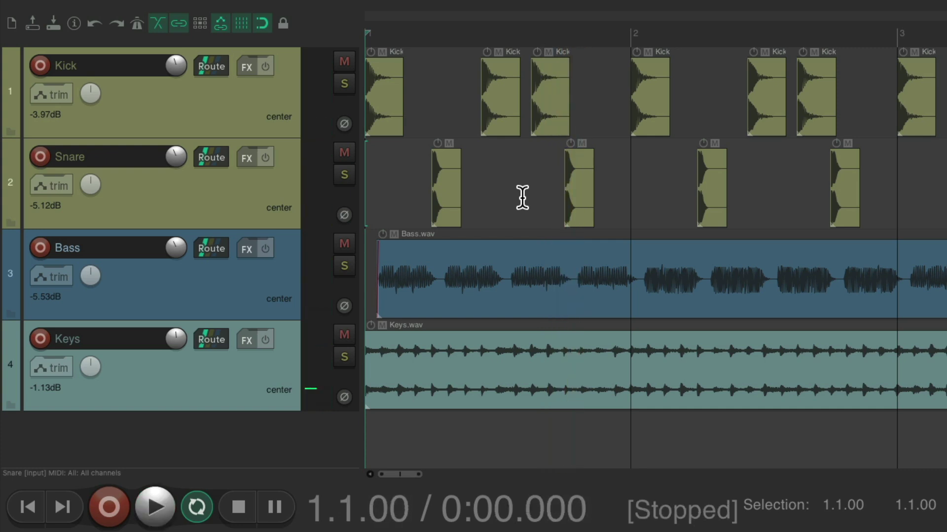
Add Snare 16.wav from the Snares folder as a new take on the first snare hit.
left_click(443, 167)
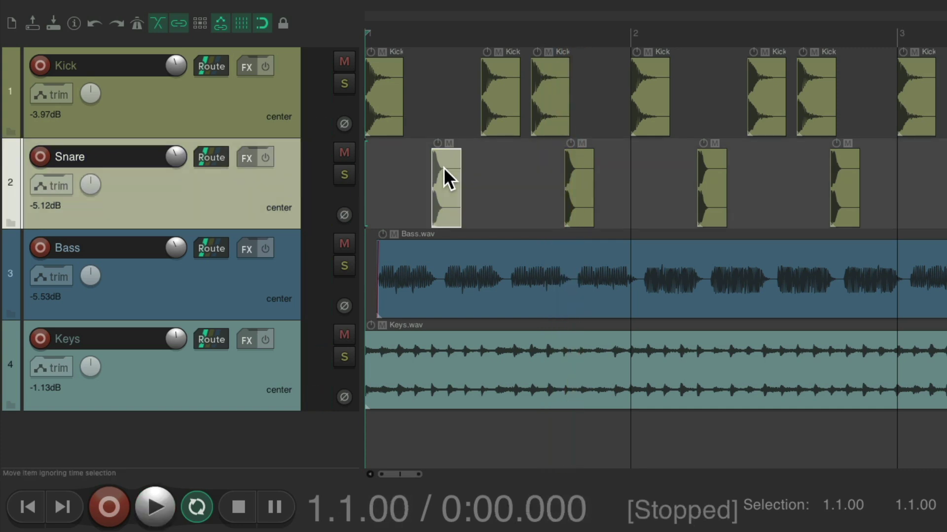
key("super+alt+x")
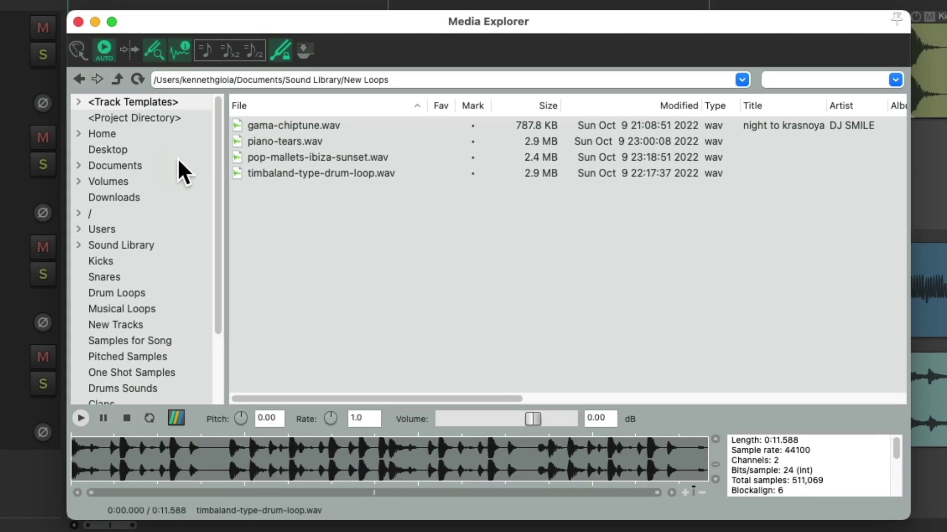
left_click(104, 278)
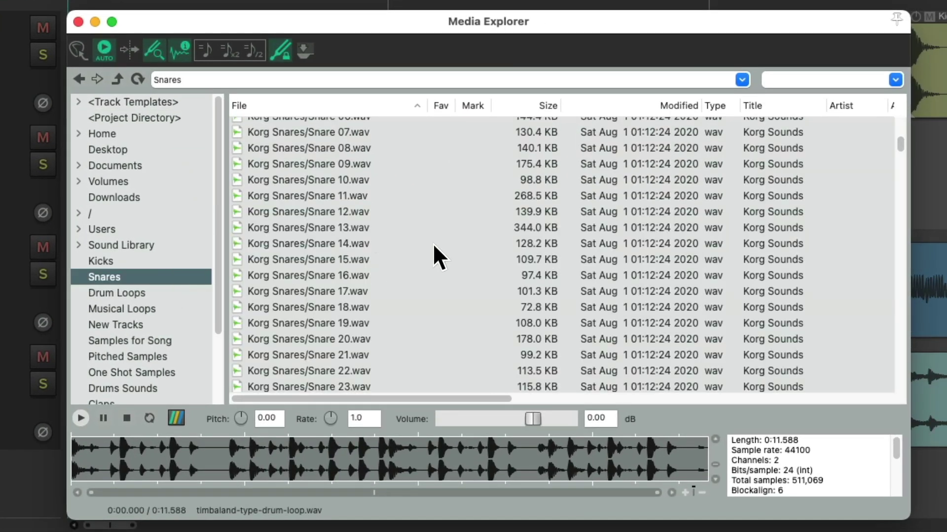
left_click(376, 274)
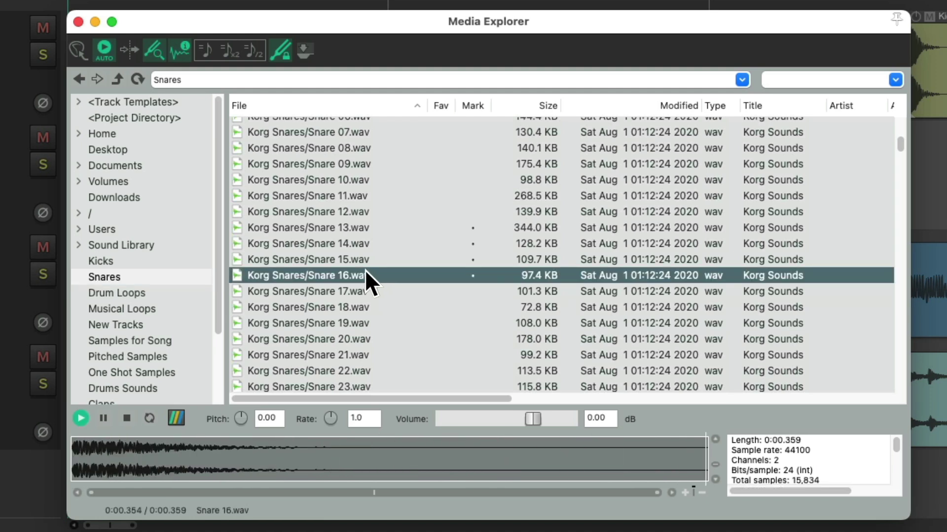
right_click(365, 275)
mouse_move(379, 361)
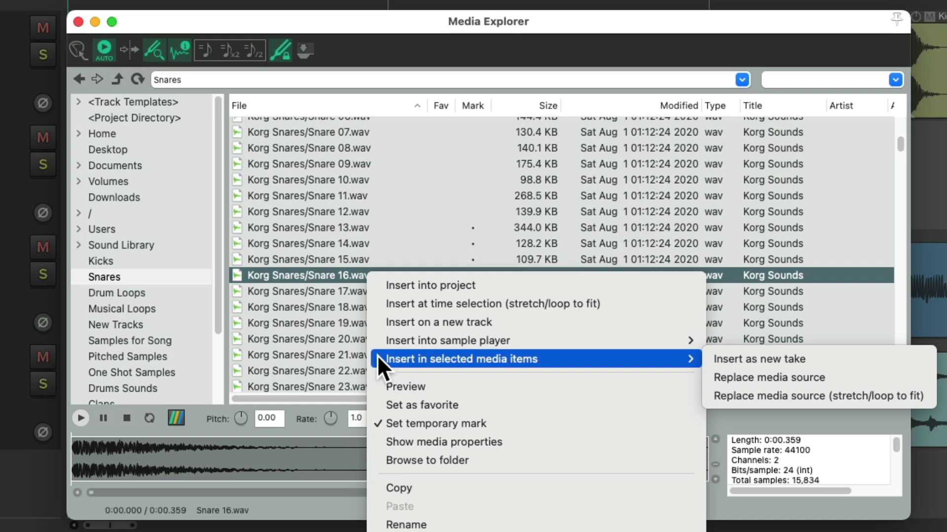
left_click(708, 360)
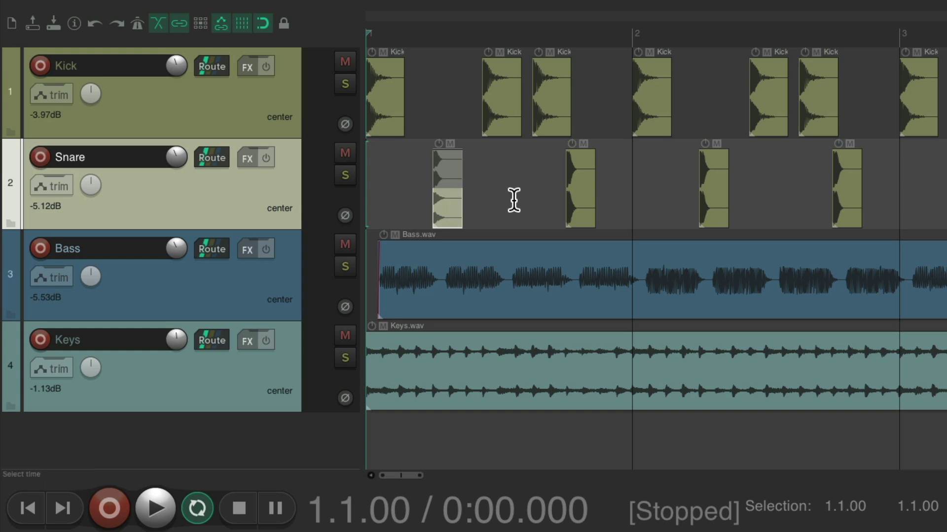
Play the project and switch the snare hit's takes with T to compare.
key("space")
key("space")
key("t")
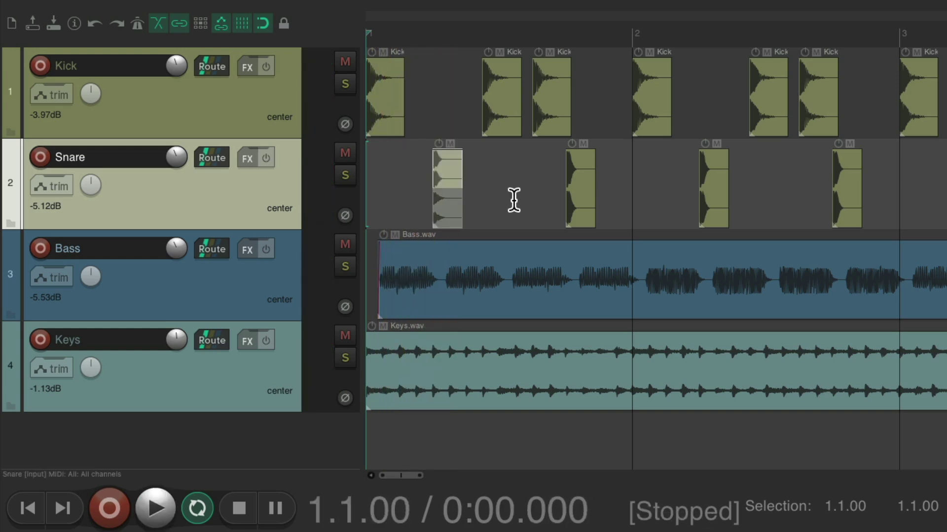
key("space")
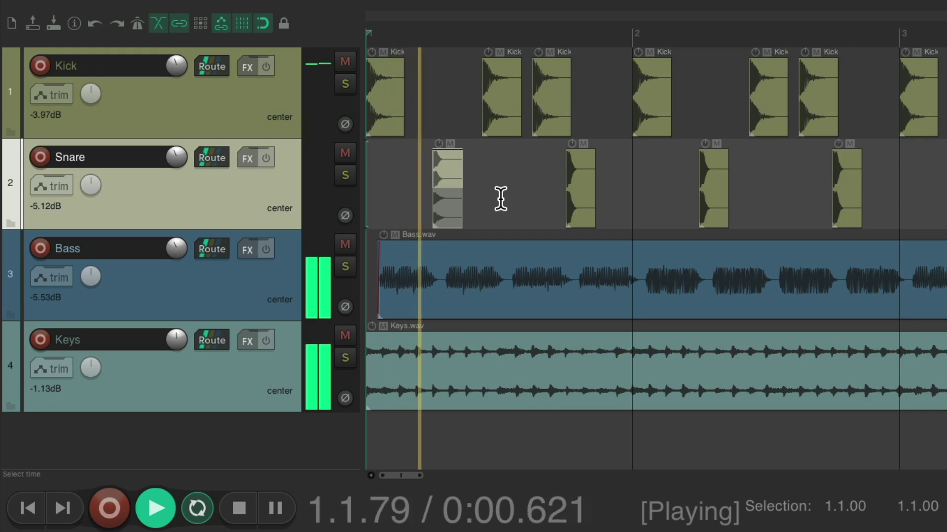
key("space")
key("ctrl+l")
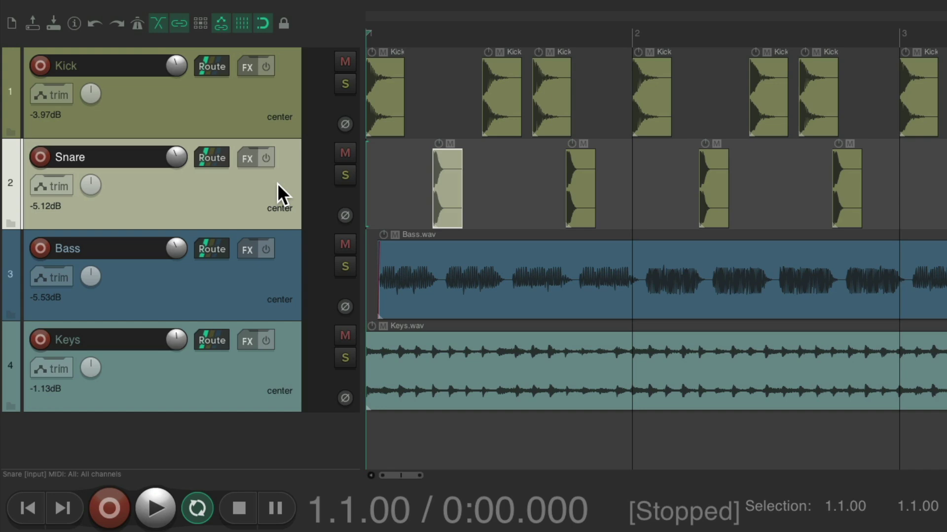
Replace the selected snare hits' media source with Snare 16.wav.
key("super+alt+x")
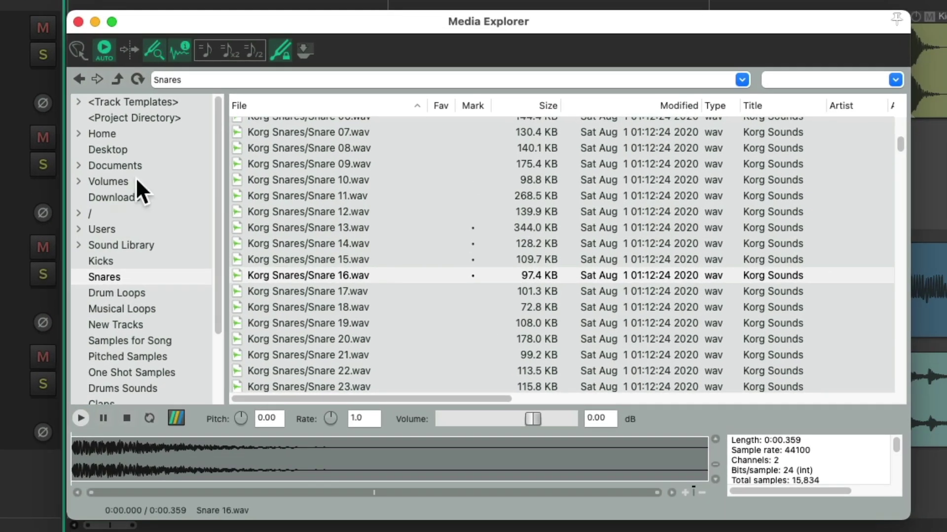
right_click(380, 275)
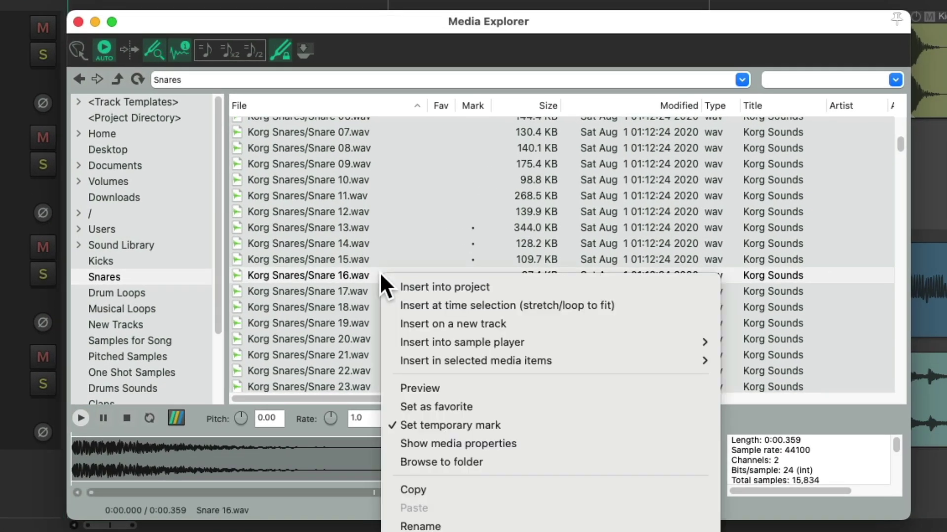
mouse_move(392, 361)
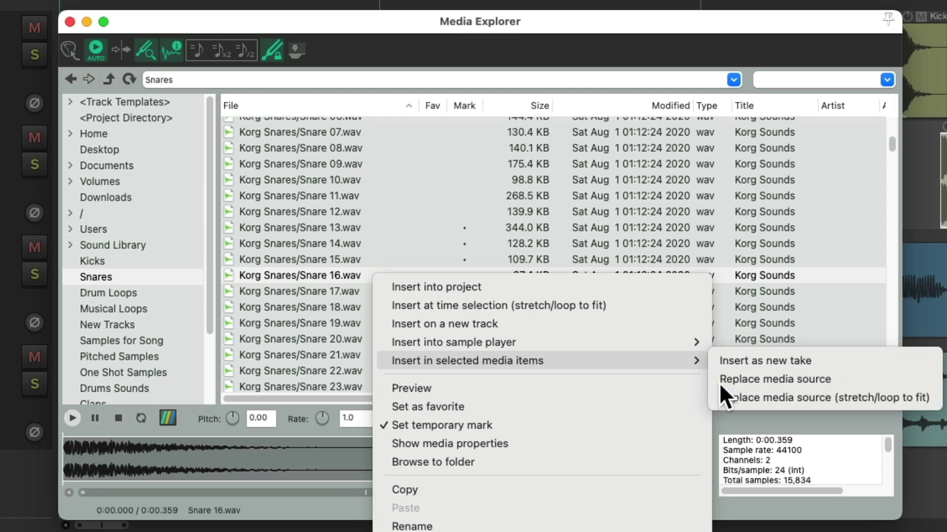
left_click(719, 382)
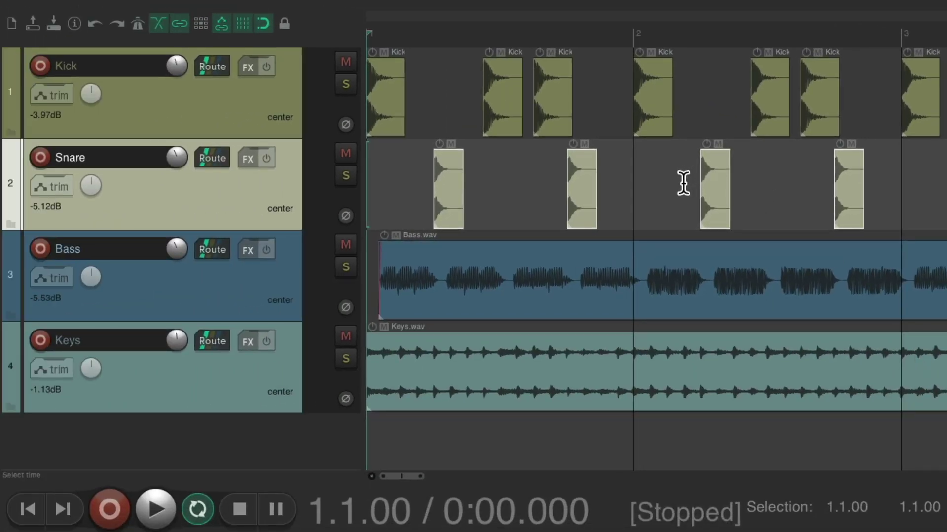
Play and stop the beat three times to hear the Snare 16 hits.
key("space")
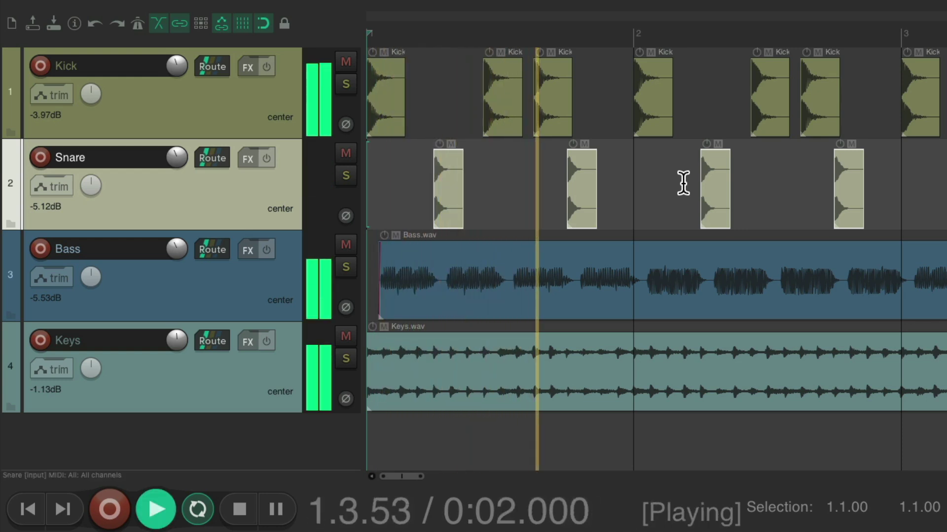
key("space")
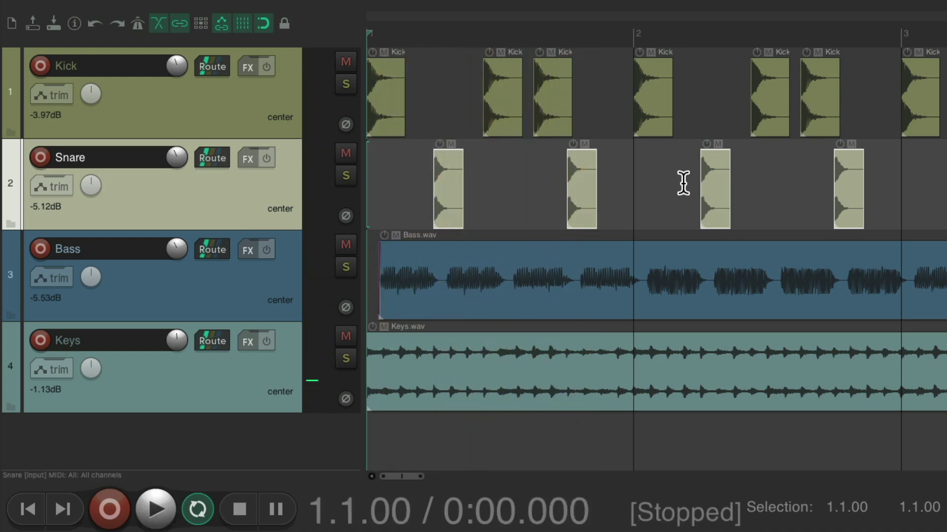
key("space")
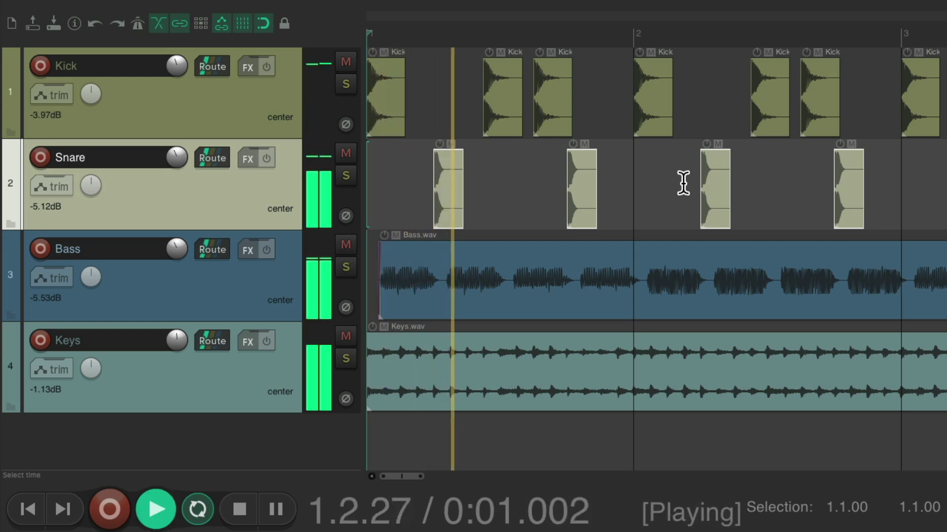
key("space")
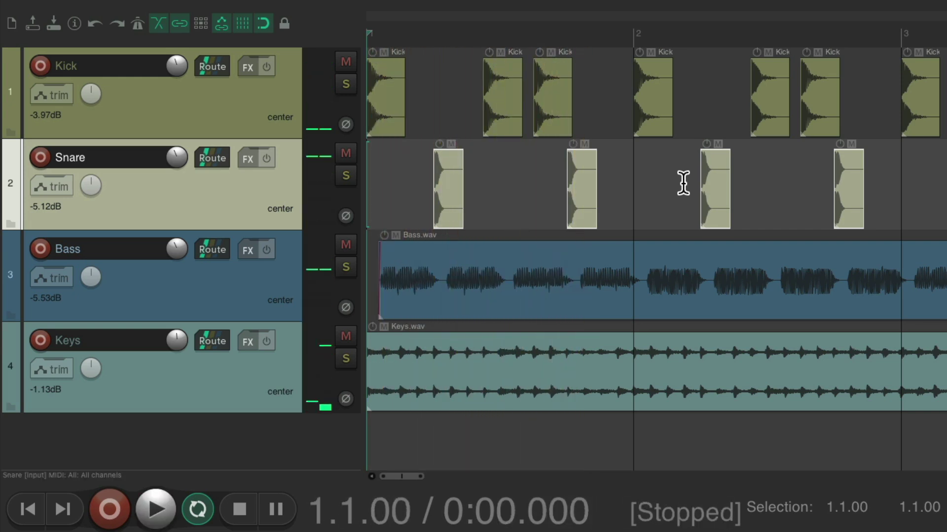
key("space")
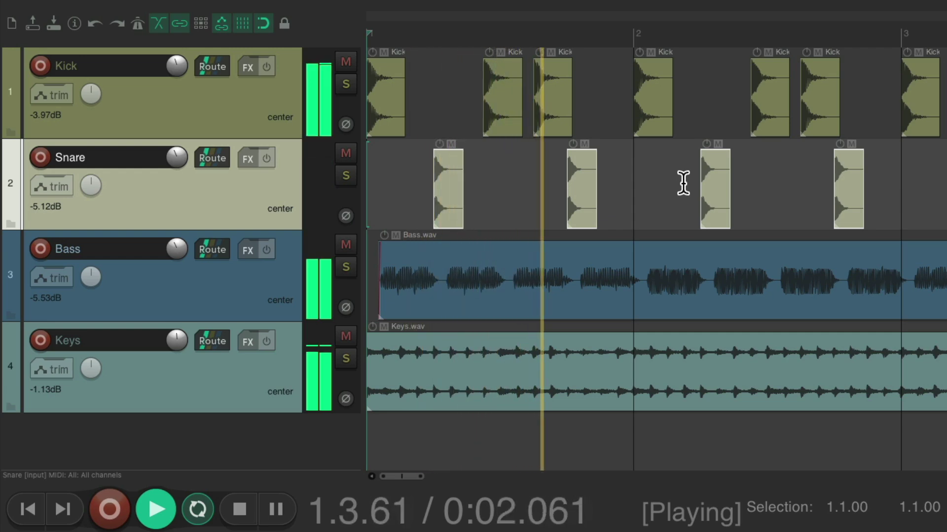
key("space")
key("super+alt+x")
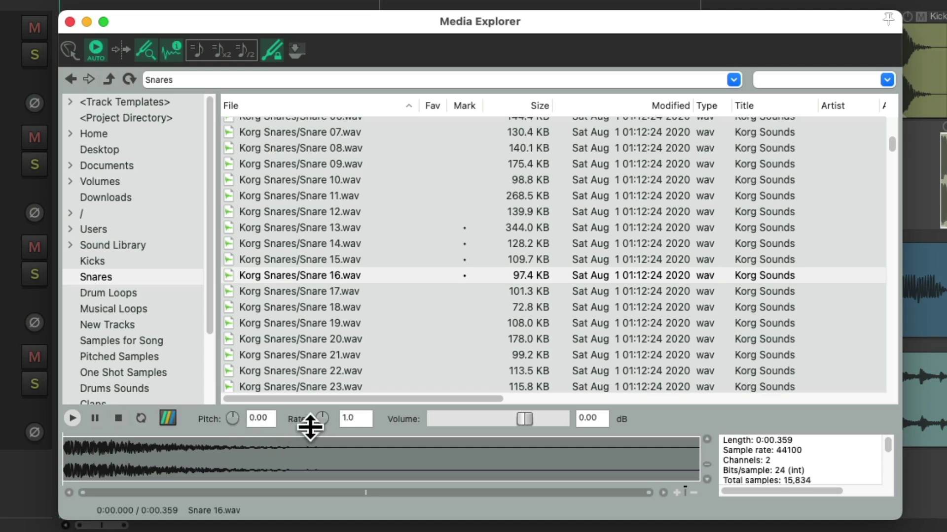
Preview Snare 20.wav with its pitch raised to 2.49 and the playback rate adjusted.
key("Down")
key("Down")
key("Down")
key("Down")
left_click(382, 341)
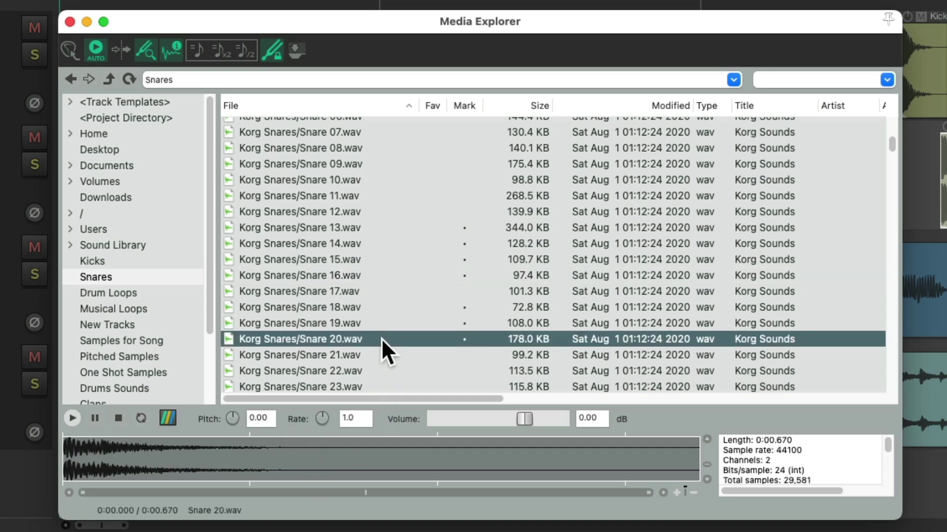
key("space")
left_click_drag(232, 416, 232, 394)
key("space")
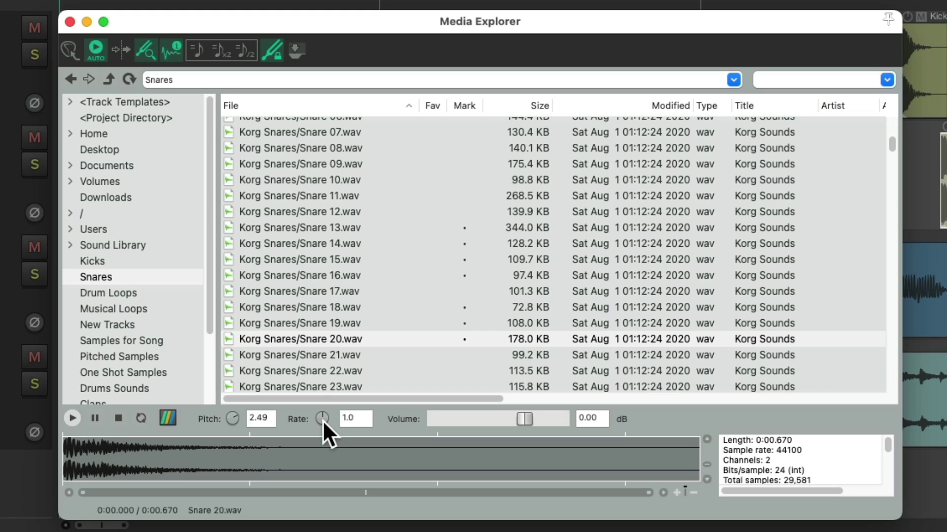
mouse_move(322, 420)
left_mouse_down()
mouse_move(323, 428)
mouse_move(323, 412)
left_mouse_up()
key("space")
key("space")
key("space")
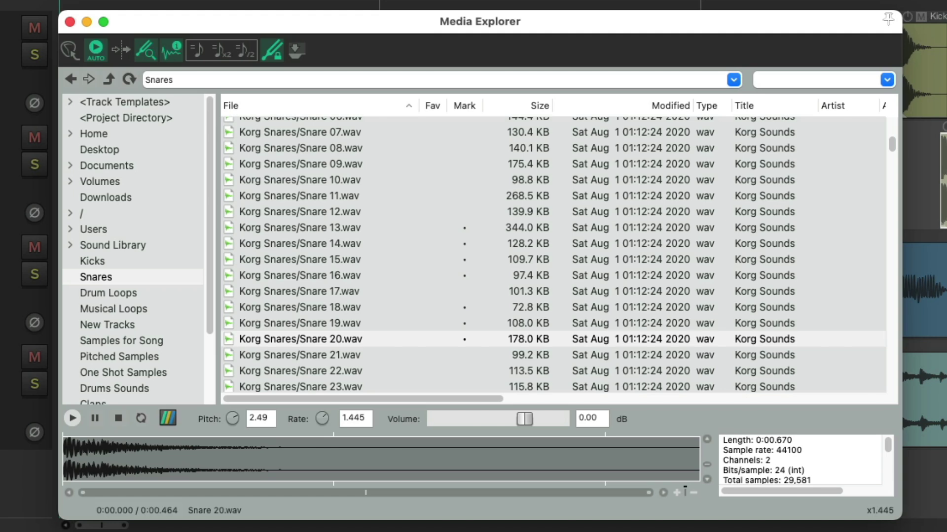
Replace the snare hits' audio with the pitched Snare 20.wav and play the beat.
right_click(370, 338)
mouse_move(384, 425)
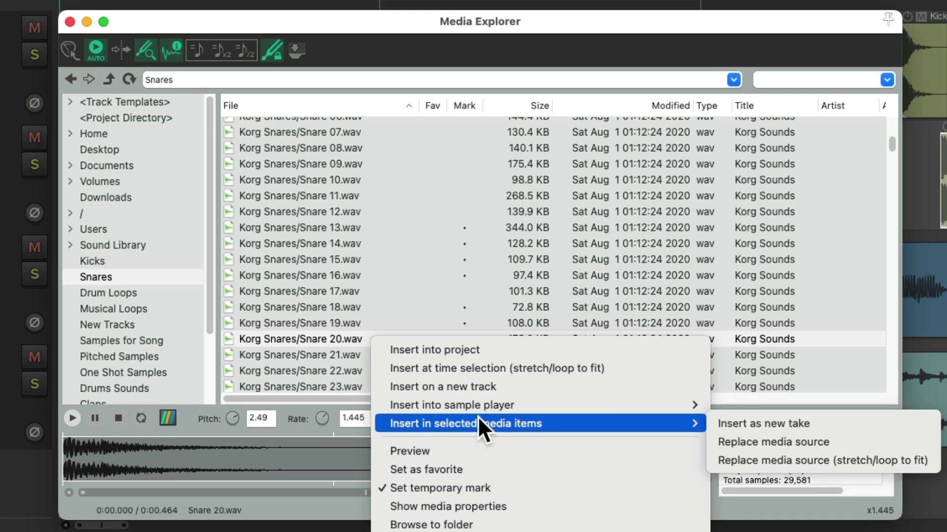
left_click(711, 439)
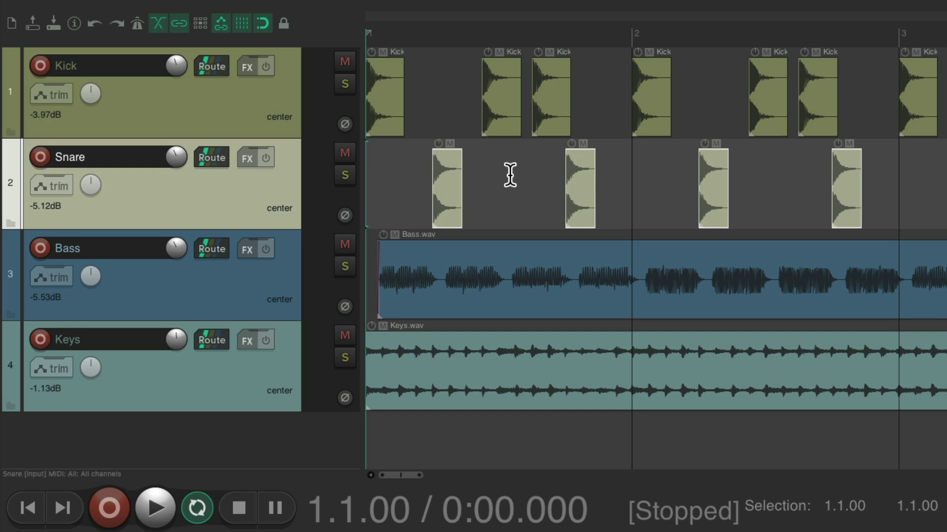
key("space")
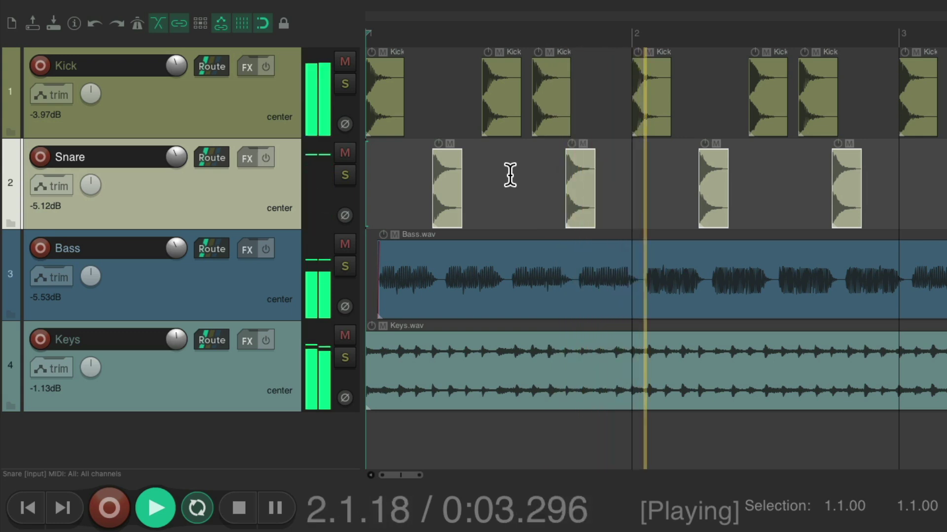
key("space")
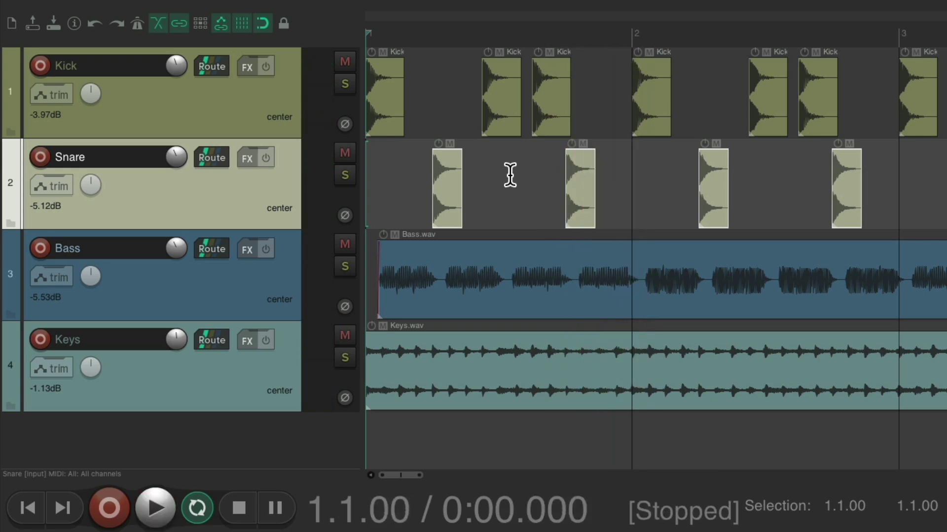
key("super+alt+x")
left_click(170, 310)
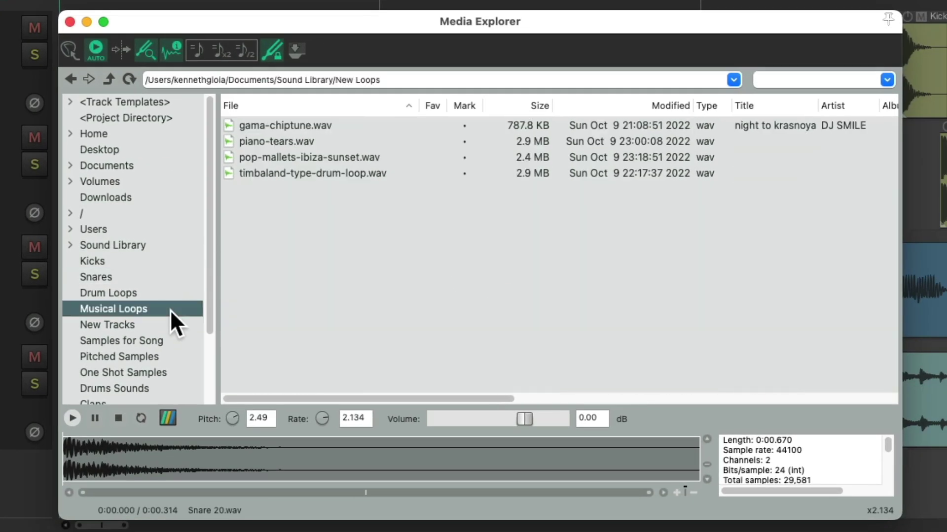
left_click(332, 159)
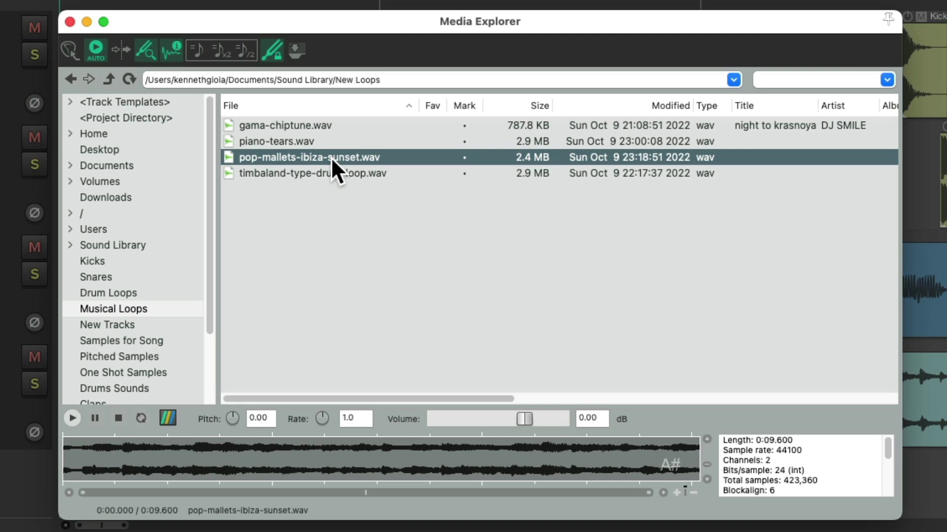
left_click_drag(229, 416, 230, 418)
left_click_drag(321, 419, 320, 417)
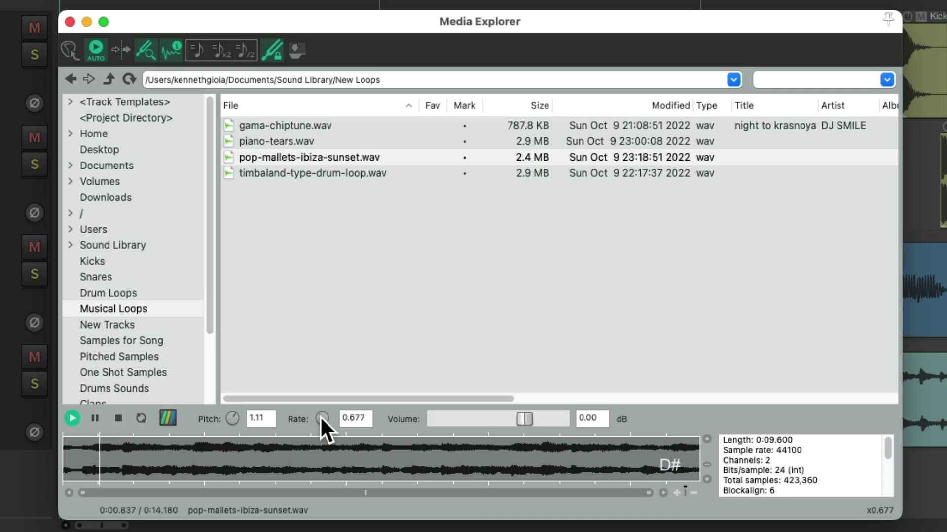
key("space")
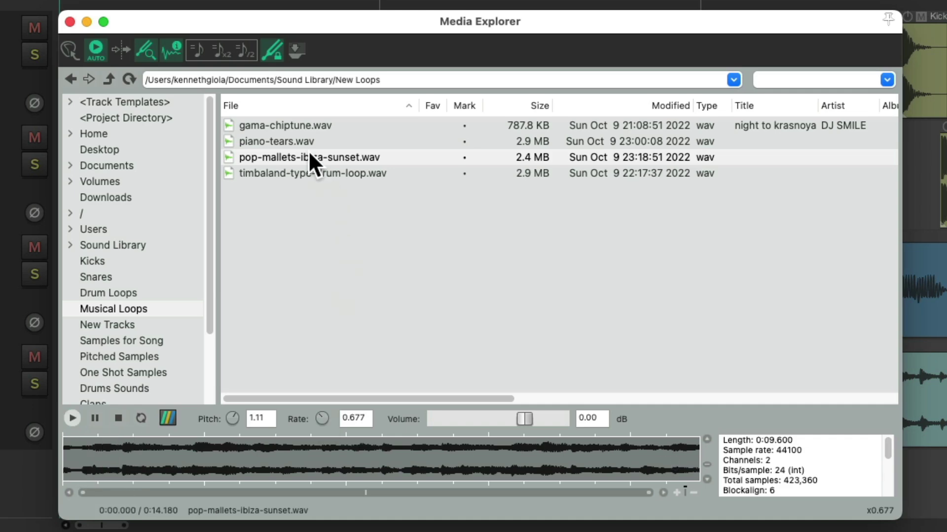
left_click_drag(309, 154, 213, 484)
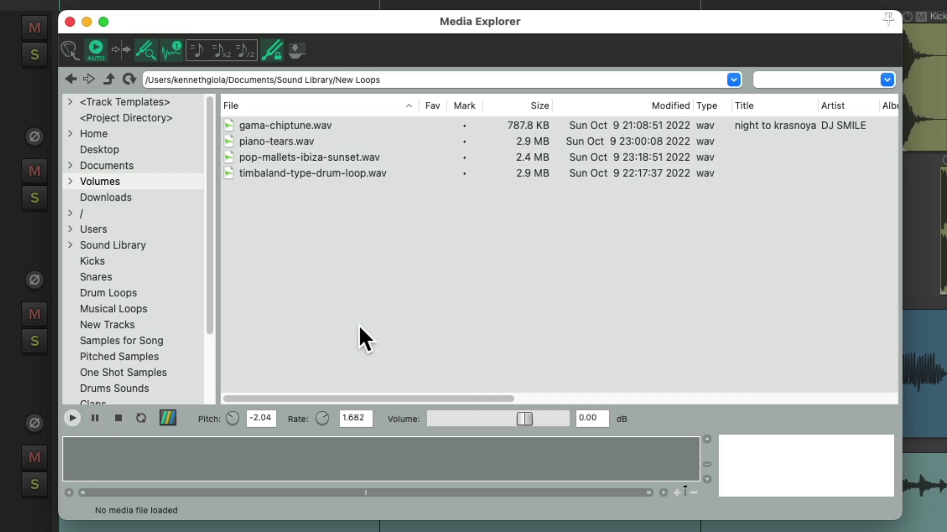
Preview Drum Loop 2.wav from Drum Loops with tempo matching to the project enabled.
left_click(169, 293)
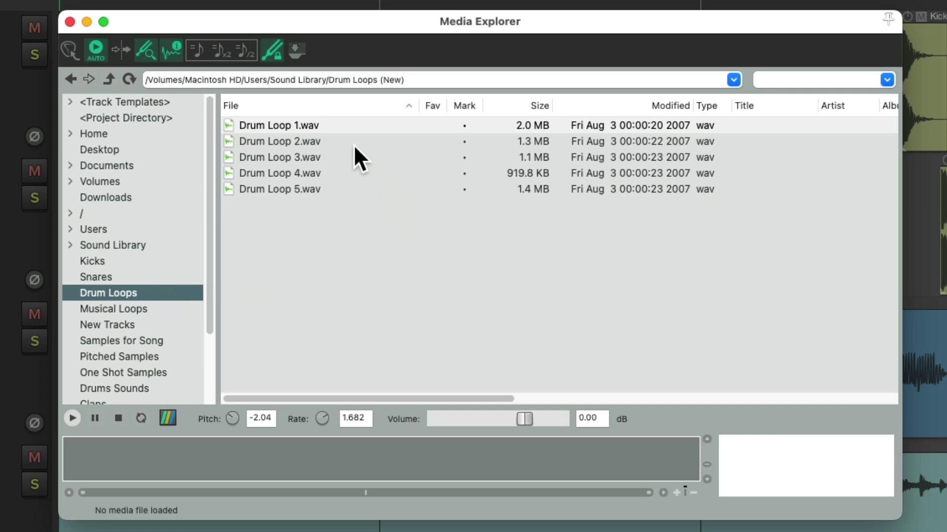
left_click(349, 141)
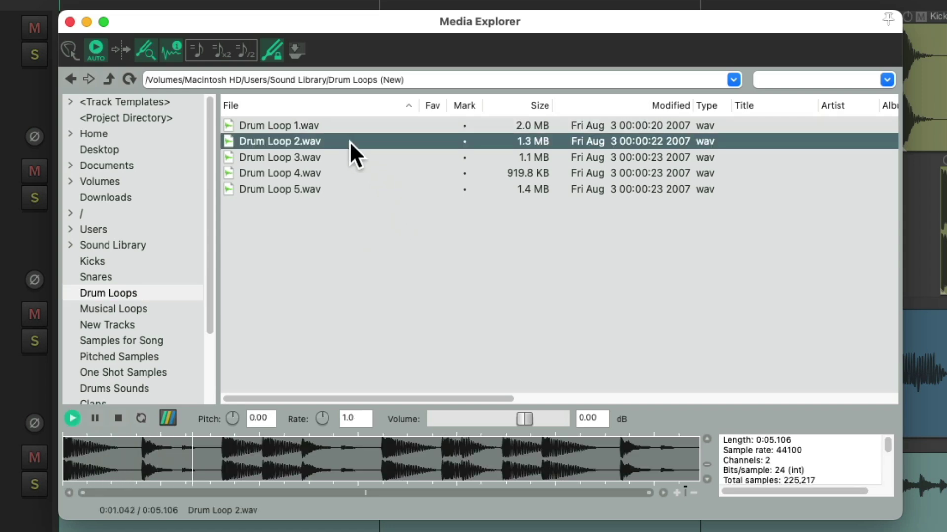
key("space")
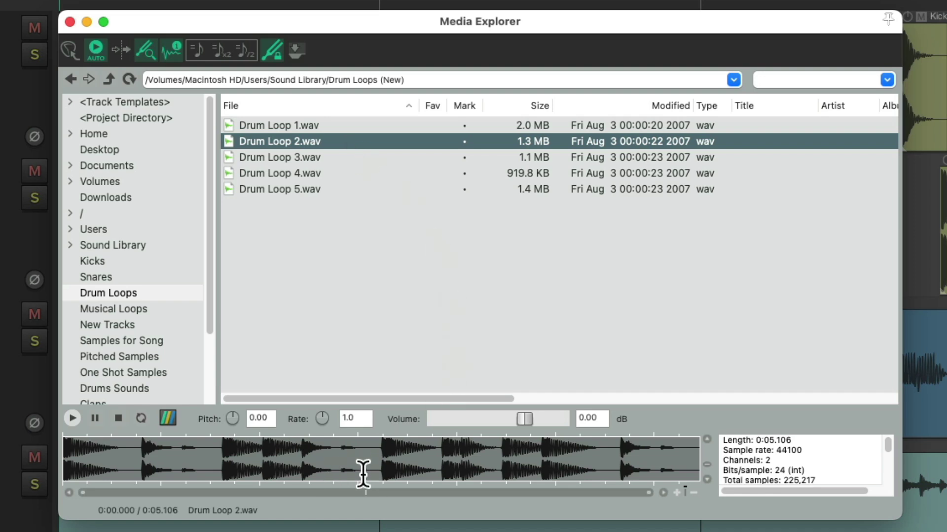
left_click(199, 54)
key("space")
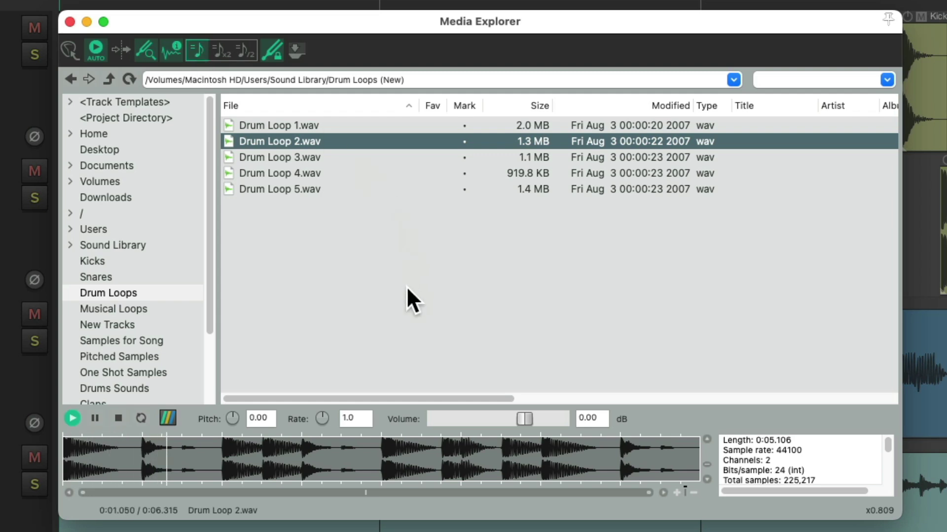
key("space")
Select the loop's first half, preview it repeating, and place it on a new track.
left_click_drag(379, 463, 25, 472)
key("space")
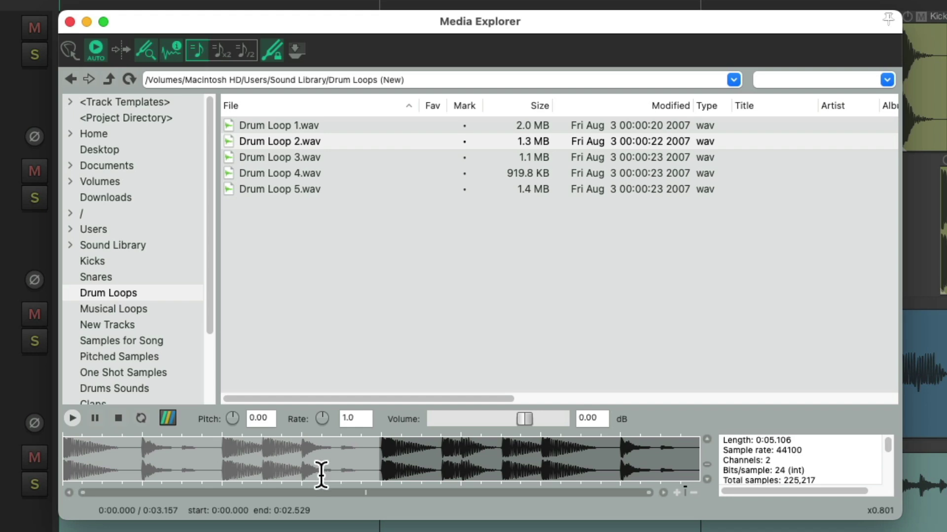
mouse_move(378, 465)
left_mouse_down()
mouse_move(301, 468)
mouse_move(377, 474)
left_mouse_up()
key("space")
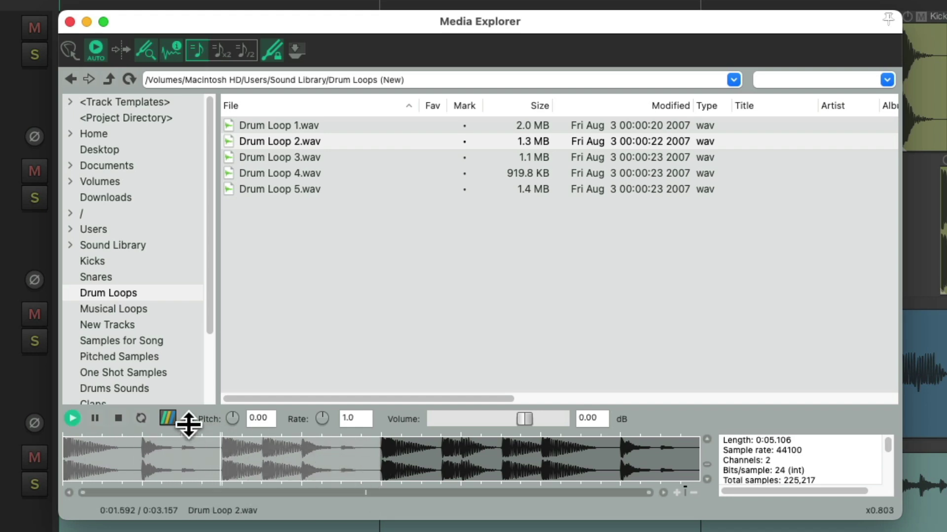
left_click(141, 419)
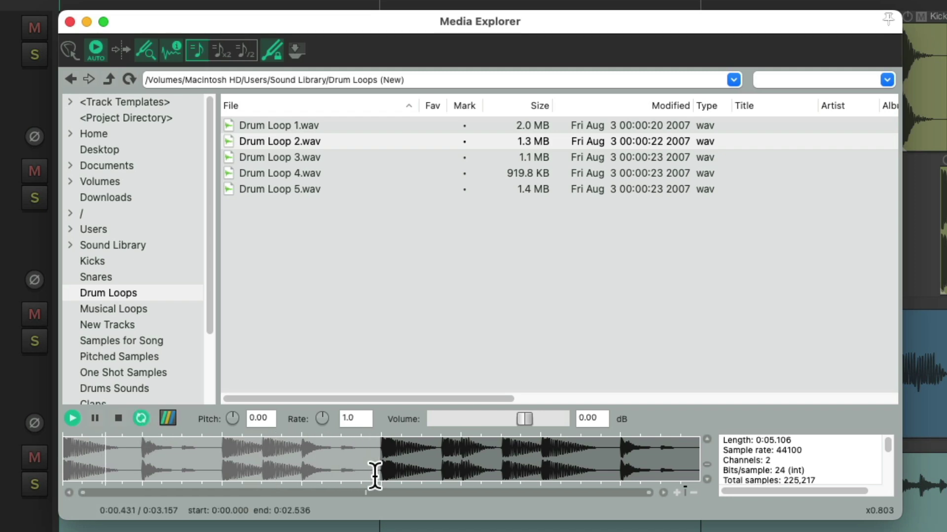
key("space")
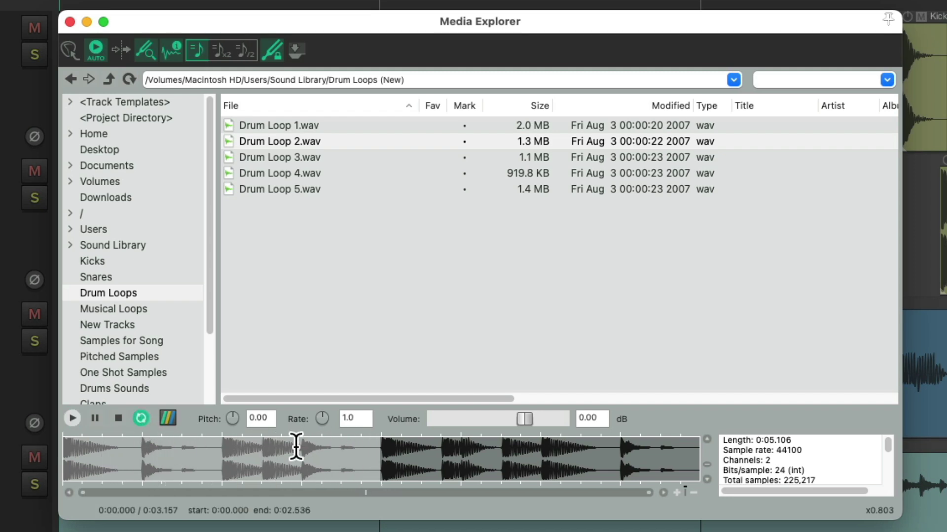
left_click_drag(226, 455, 303, 454)
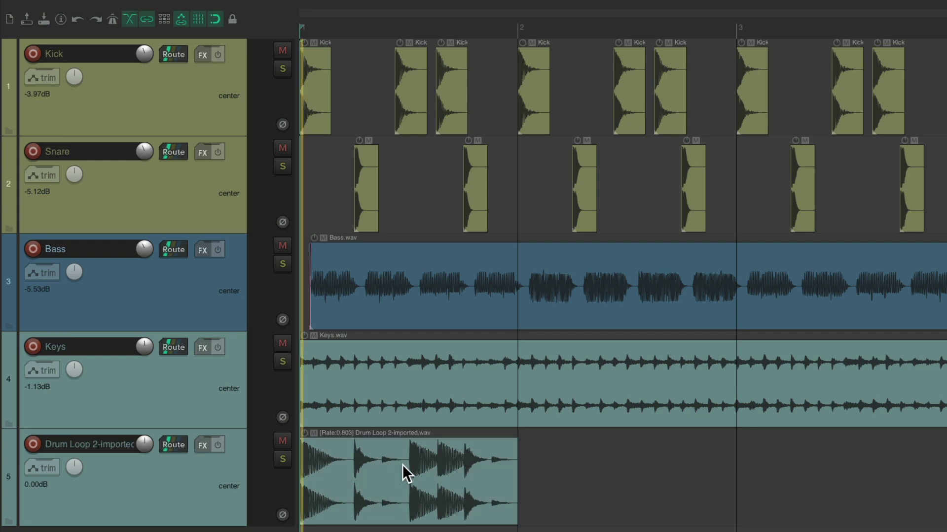
Play the song, then extend the Drum Loop 2 item on track 5 to bar 4.
key("space")
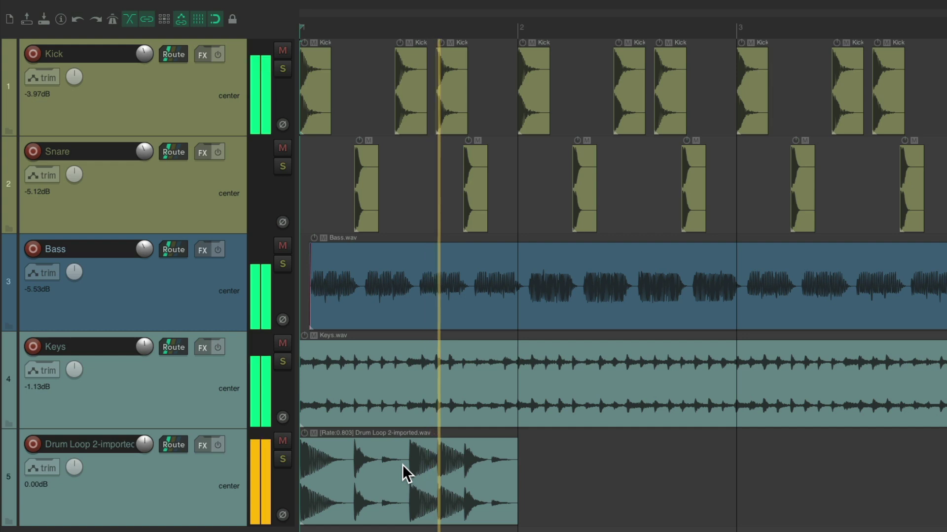
key("space")
left_click_drag(517, 491, 930, 483)
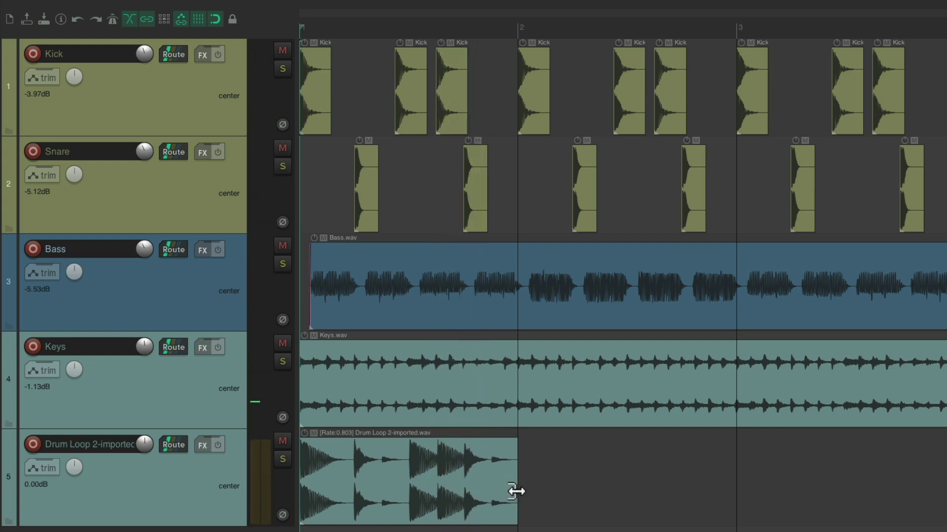
left_click_drag(854, 443, 871, 444)
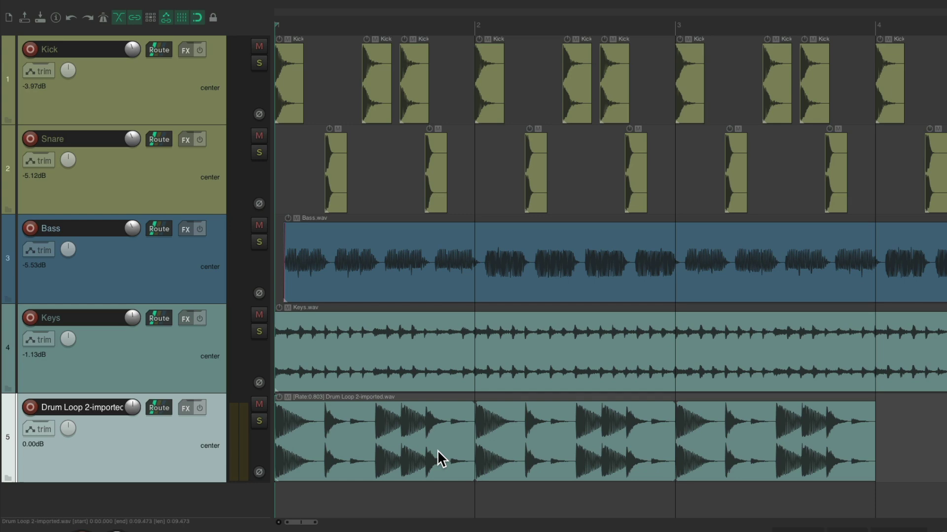
key("super+alt+x")
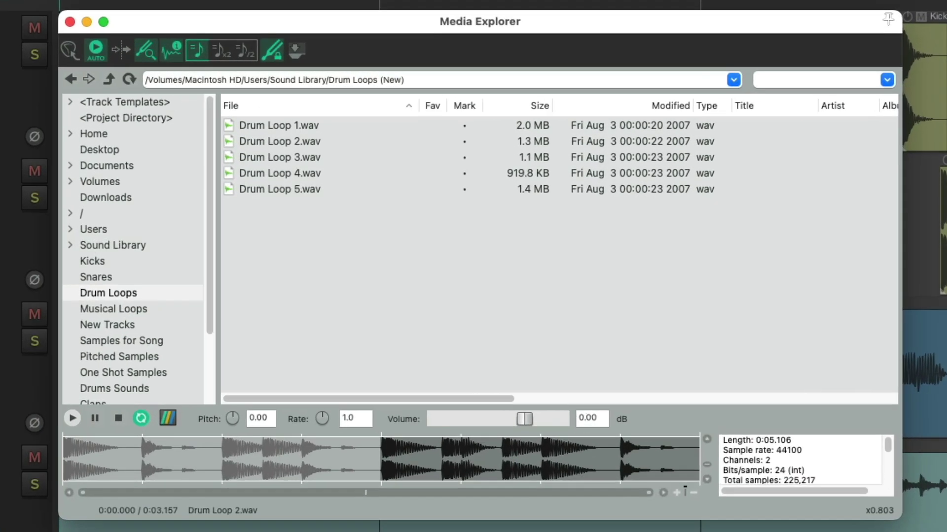